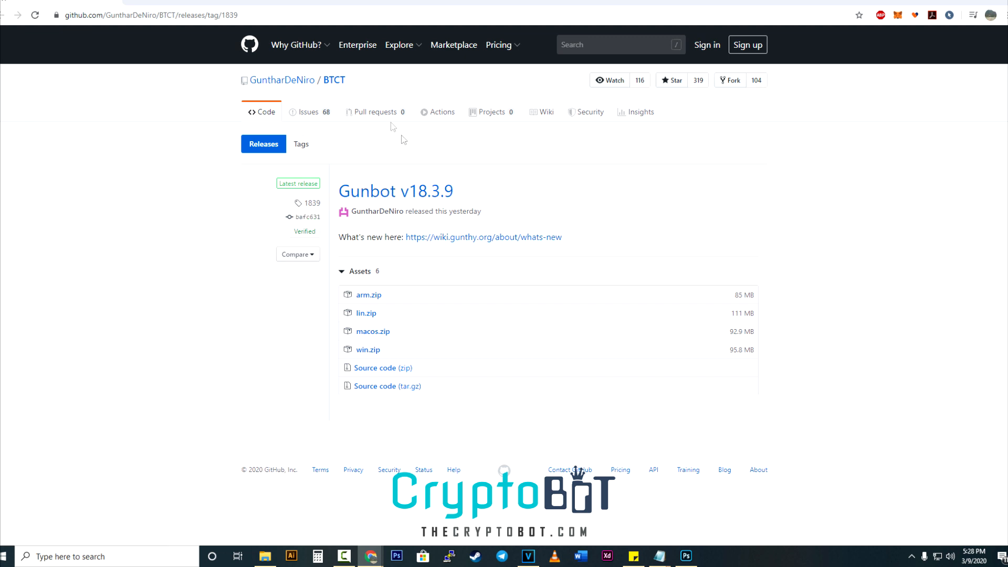
# Step: Open the v18.3.9 release notes' What's new link in a new tab and switch to it
pyautogui.moveTo(285, 85)
pyautogui.moveTo(106, 16); pyautogui.dragTo(239, 16)
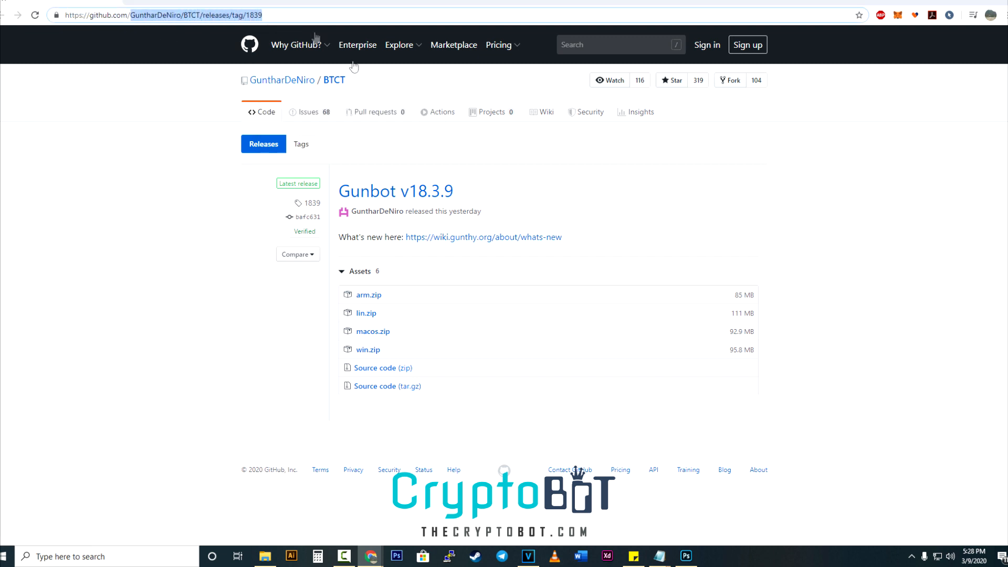
pyautogui.rightClick(472, 241)
pyautogui.click(486, 250)
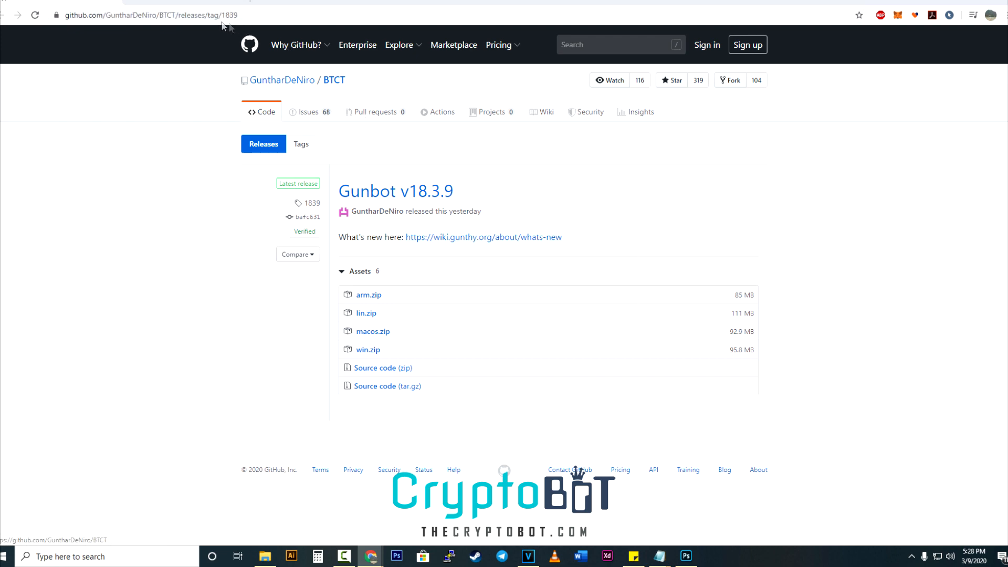
pyautogui.hotkey('ctrl', 'Tab')
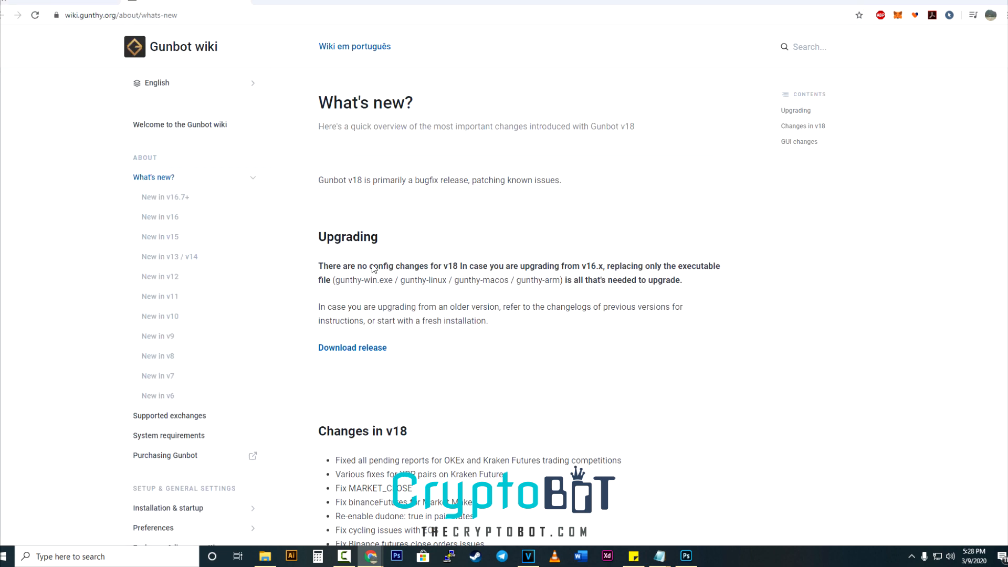
# Step: Read the Changes in v18 list, highlighting bullets through Fix MARKET_CLOSE, then return to the GitHub tab
pyautogui.scroll(-1, 419, 250)
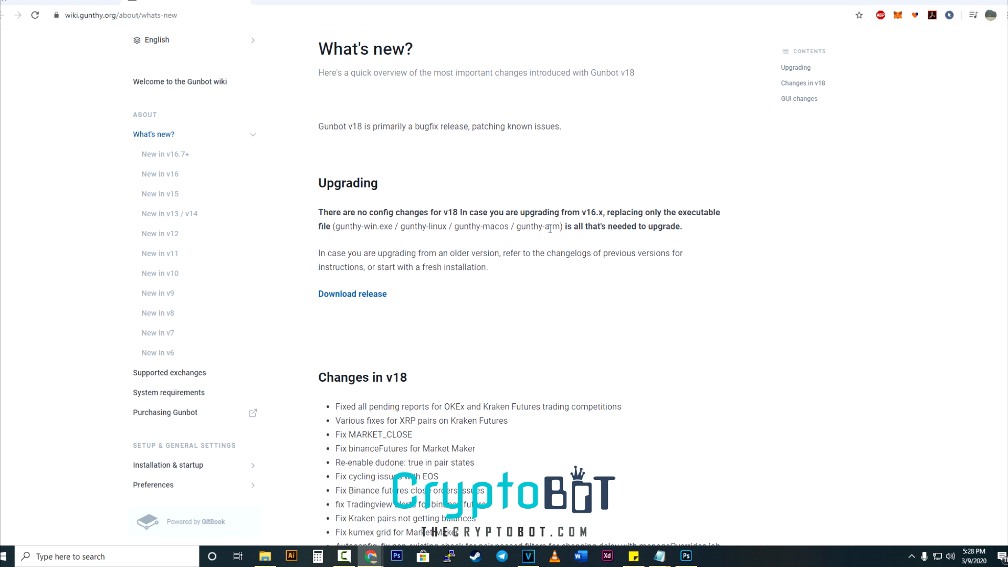
pyautogui.moveTo(576, 223); pyautogui.dragTo(685, 226)
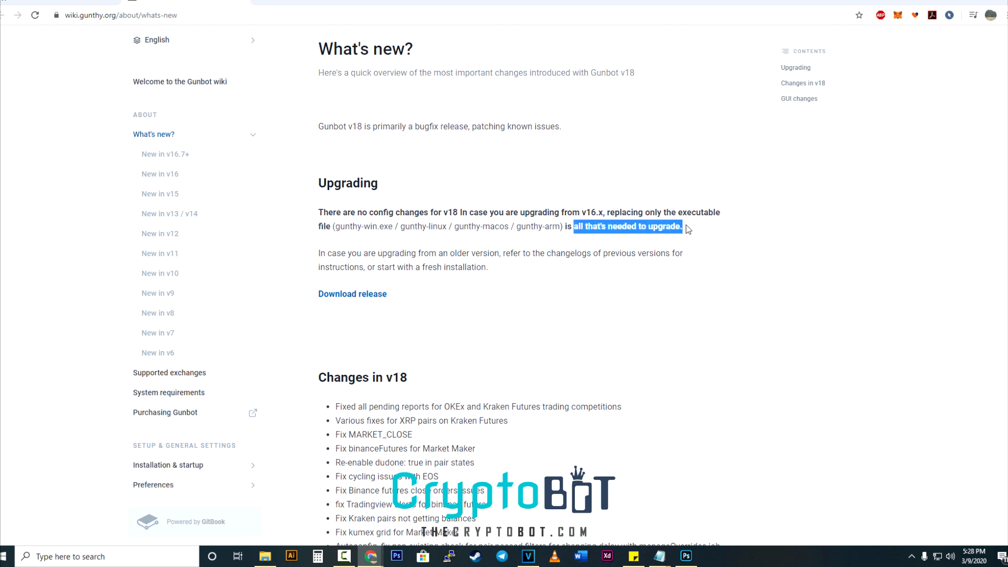
pyautogui.scroll(-1, 717, 236)
pyautogui.scroll(-1, 718, 235)
pyautogui.scroll(-1, 718, 235)
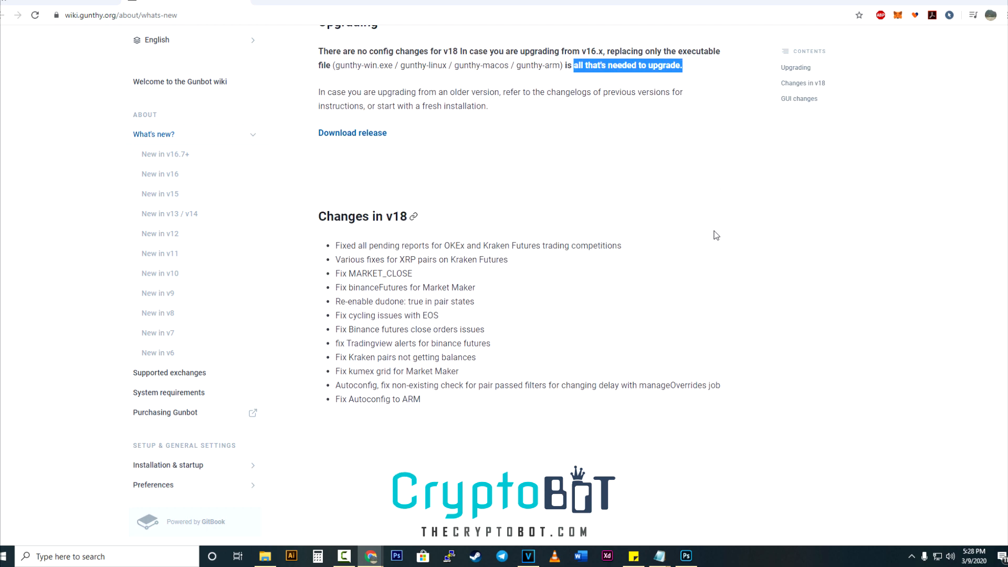
pyautogui.moveTo(435, 245); pyautogui.dragTo(615, 266)
pyautogui.moveTo(505, 260); pyautogui.dragTo(491, 307)
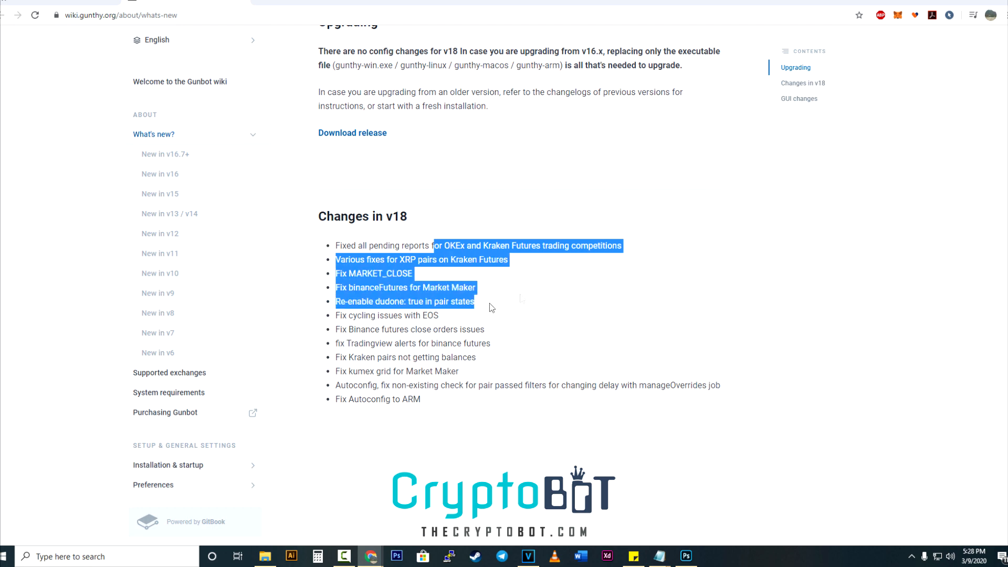
pyautogui.scroll(-1, 491, 307)
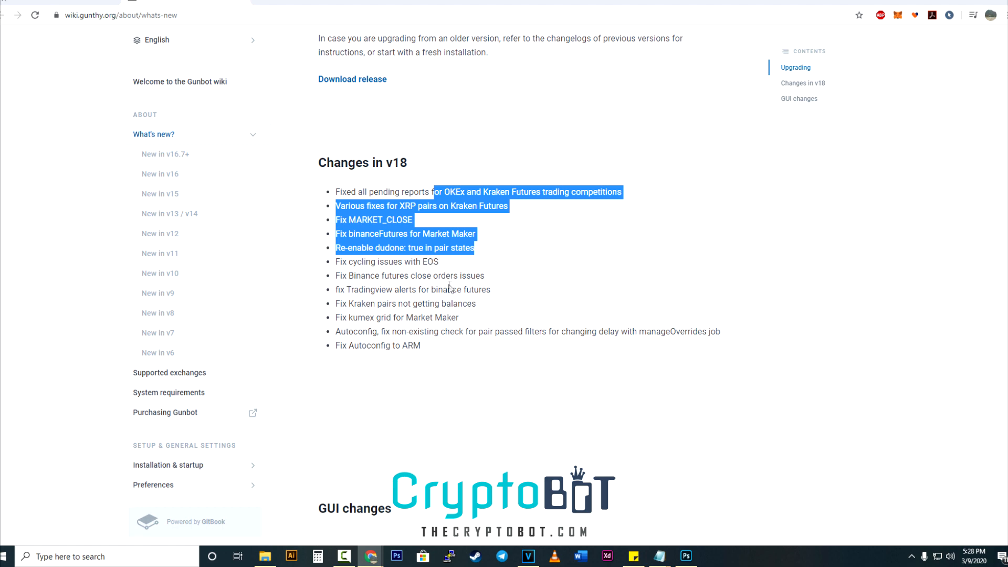
pyautogui.scroll(-1, 449, 288)
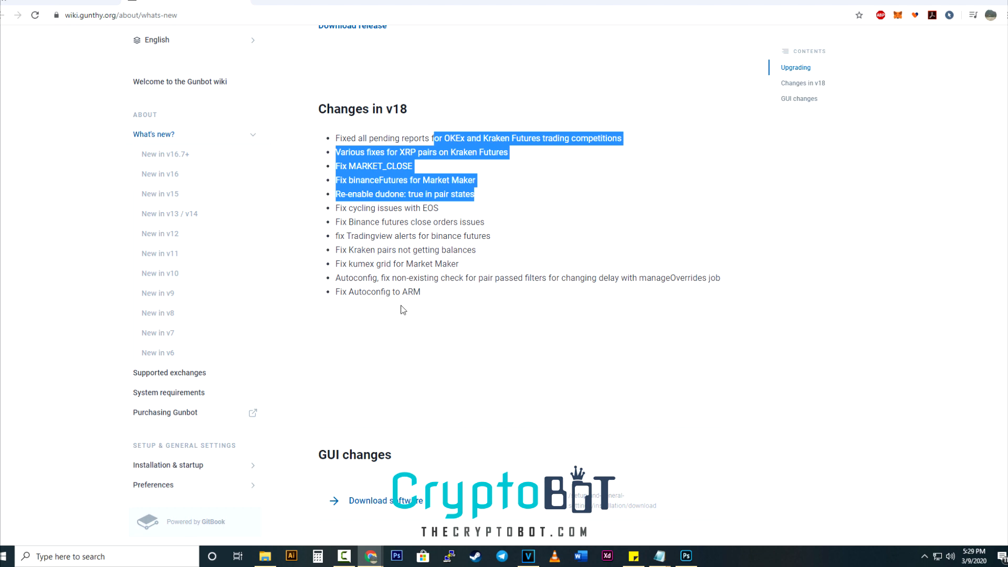
pyautogui.scroll(6, 402, 310)
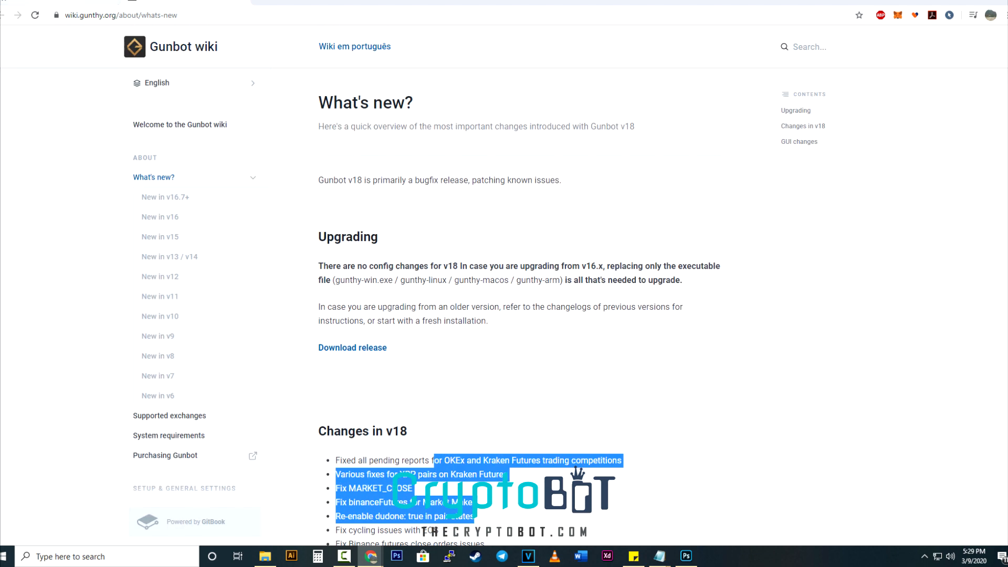
pyautogui.click(63, 3)
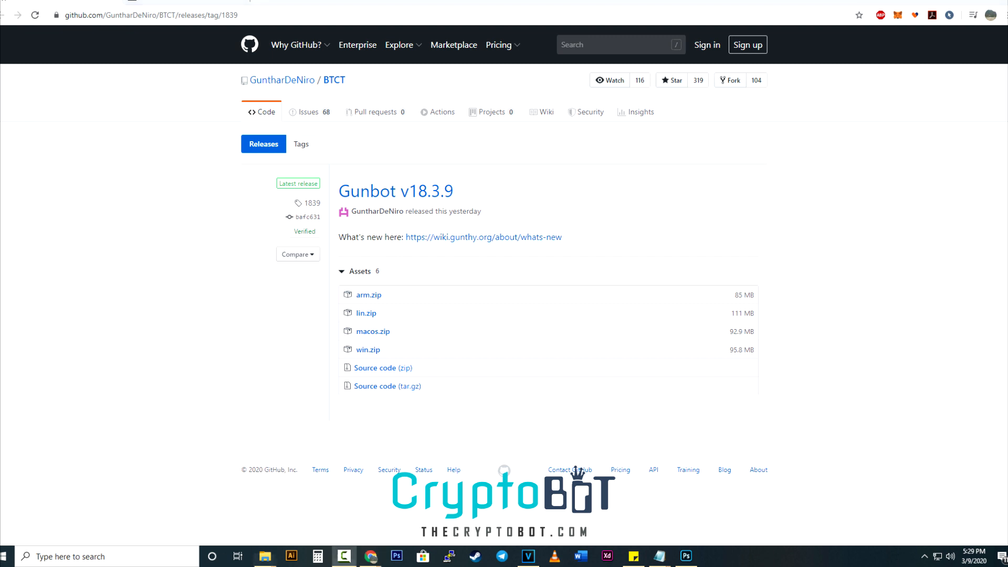
# Step: Download win.zip from the release assets and open it in 7-Zip
pyautogui.click(367, 351)
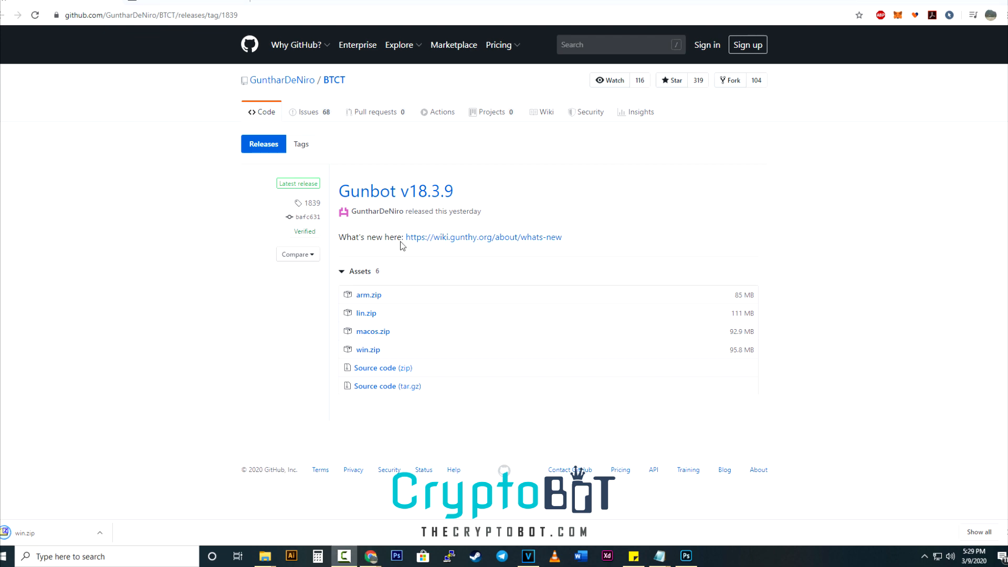
pyautogui.click(69, 534)
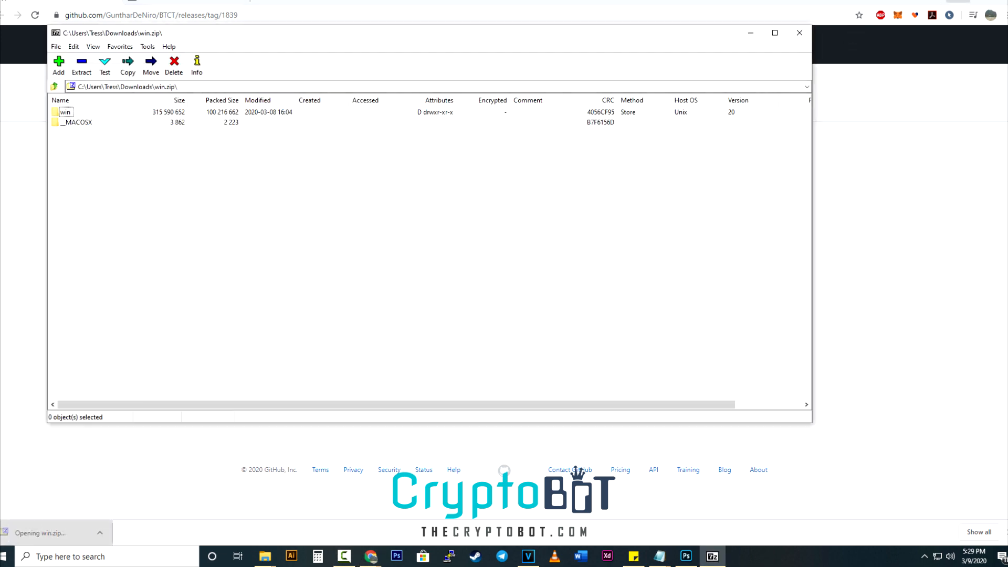
# Step: Drag the win folder out of win.zip onto the desktop, then close 7-Zip
pyautogui.click(959, 1)
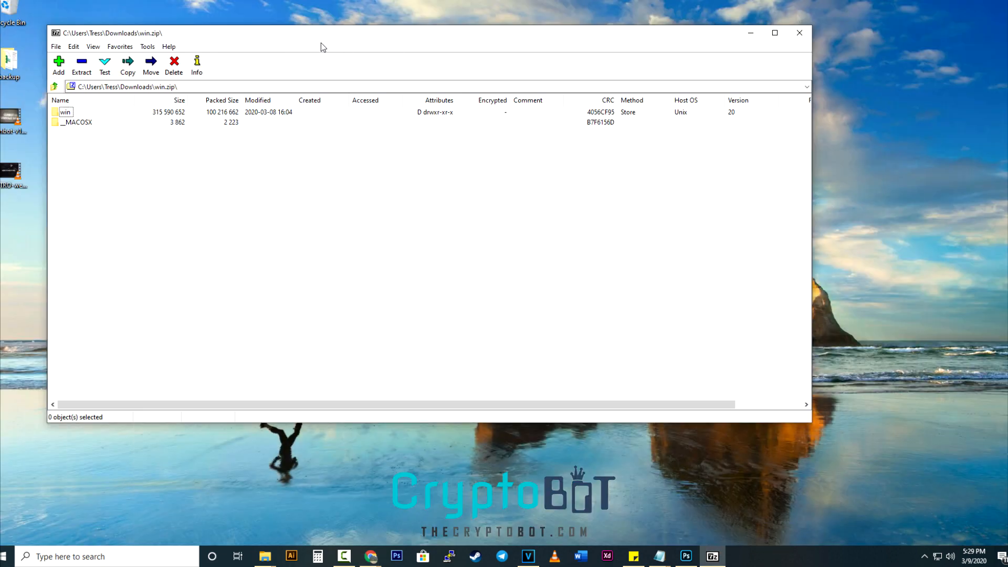
pyautogui.moveTo(289, 42); pyautogui.dragTo(337, 35)
pyautogui.moveTo(113, 104); pyautogui.dragTo(39, 264)
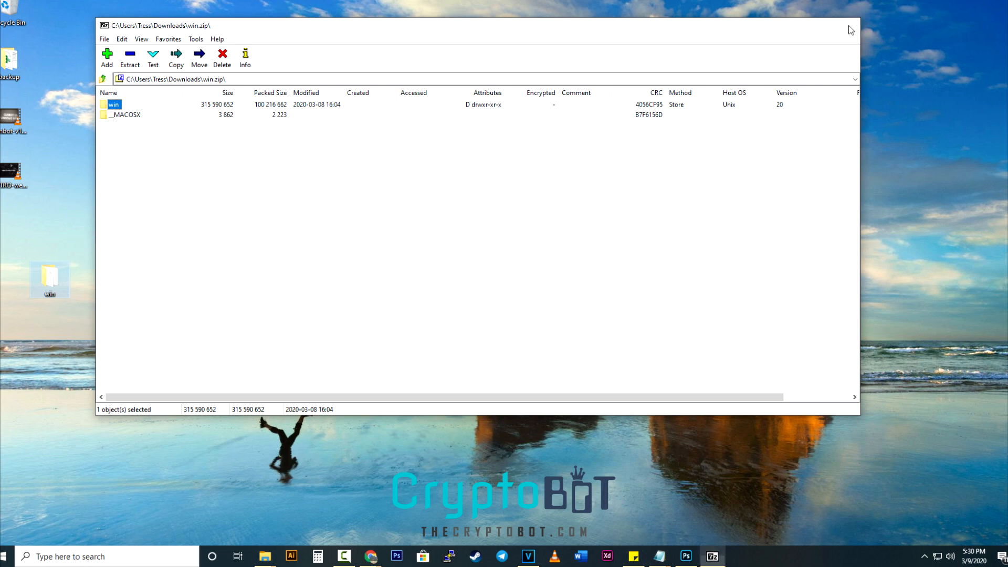
pyautogui.click(848, 27)
# Step: Clear Read-only on the win folder, its subfolders and files, then open the folder
pyautogui.moveTo(61, 261); pyautogui.dragTo(75, 188)
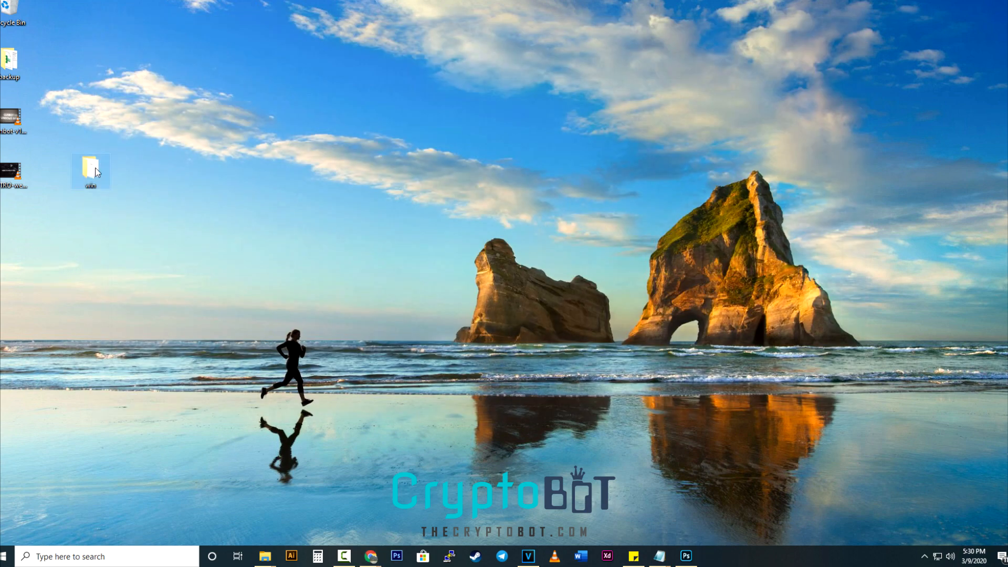
pyautogui.rightClick(96, 172)
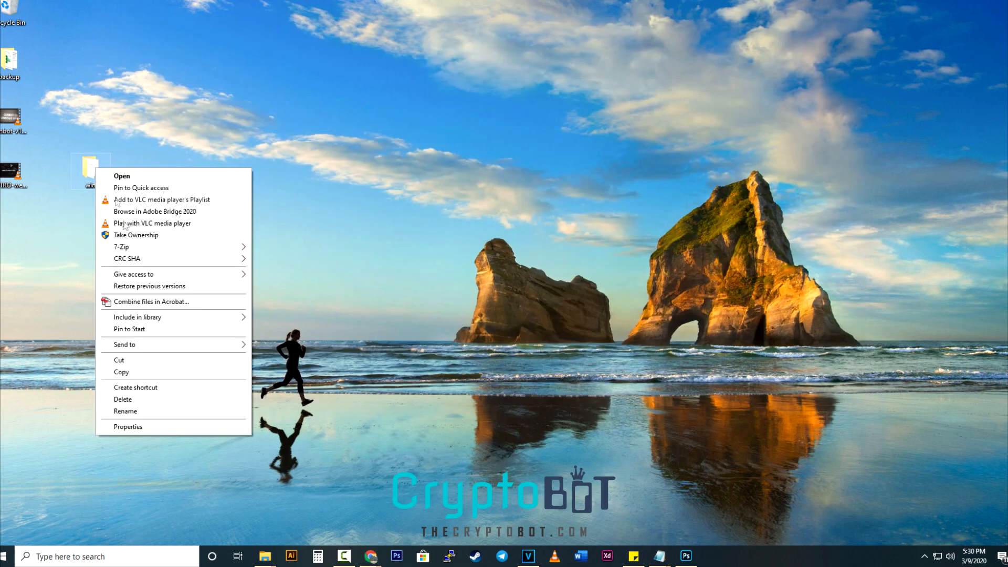
pyautogui.click(156, 427)
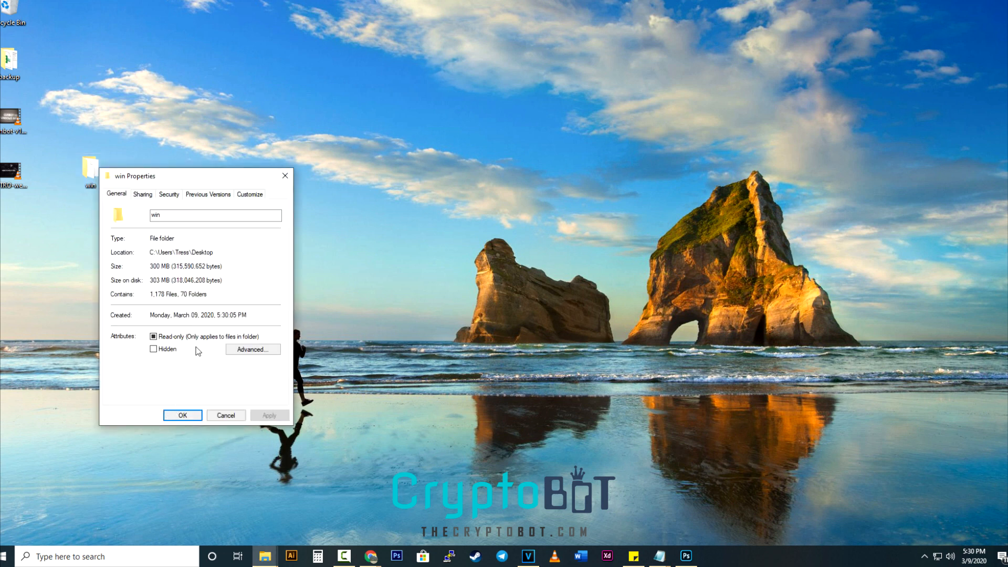
pyautogui.click(171, 338)
pyautogui.click(177, 339)
pyautogui.click(269, 416)
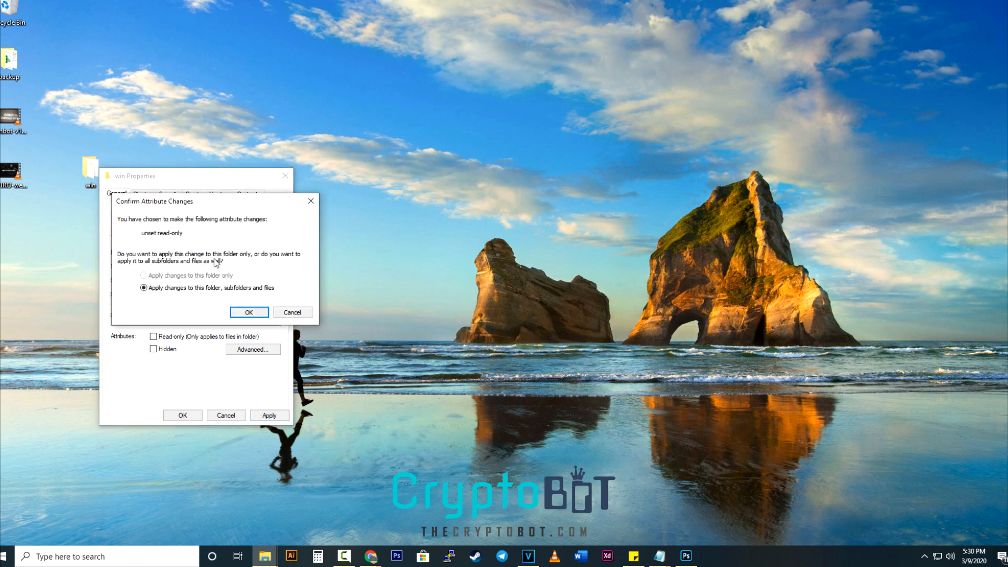
pyautogui.click(243, 313)
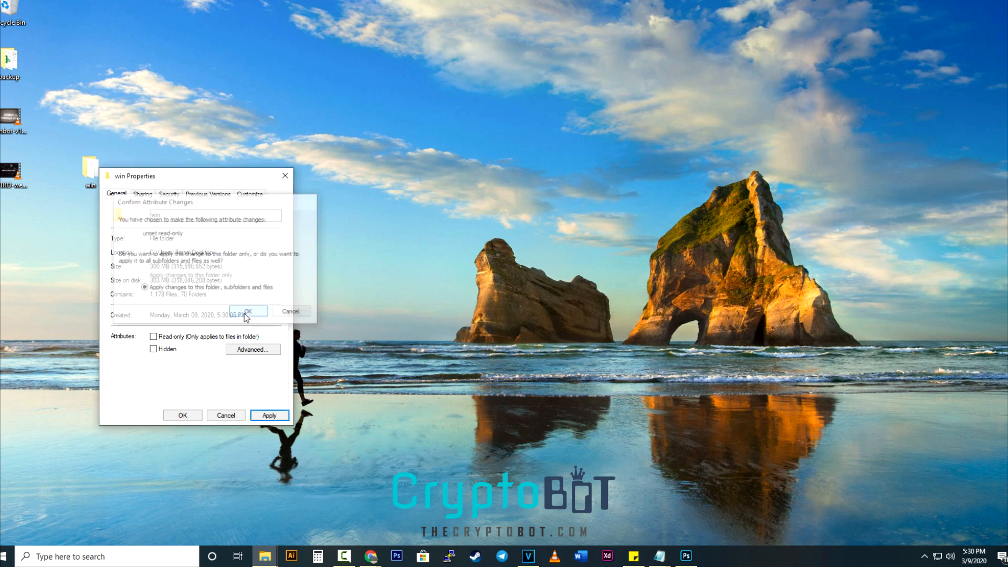
pyautogui.click(182, 415)
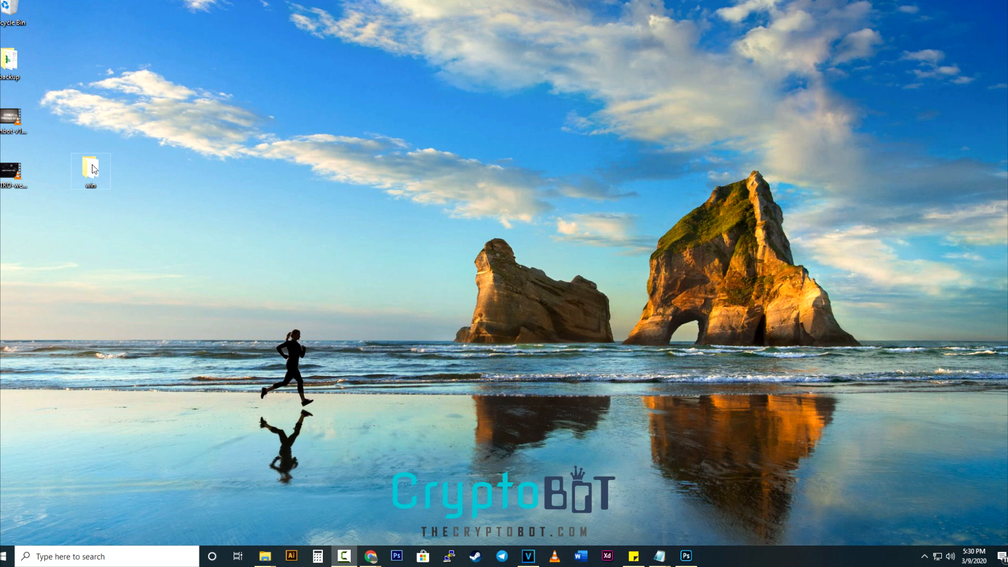
pyautogui.doubleClick(93, 165)
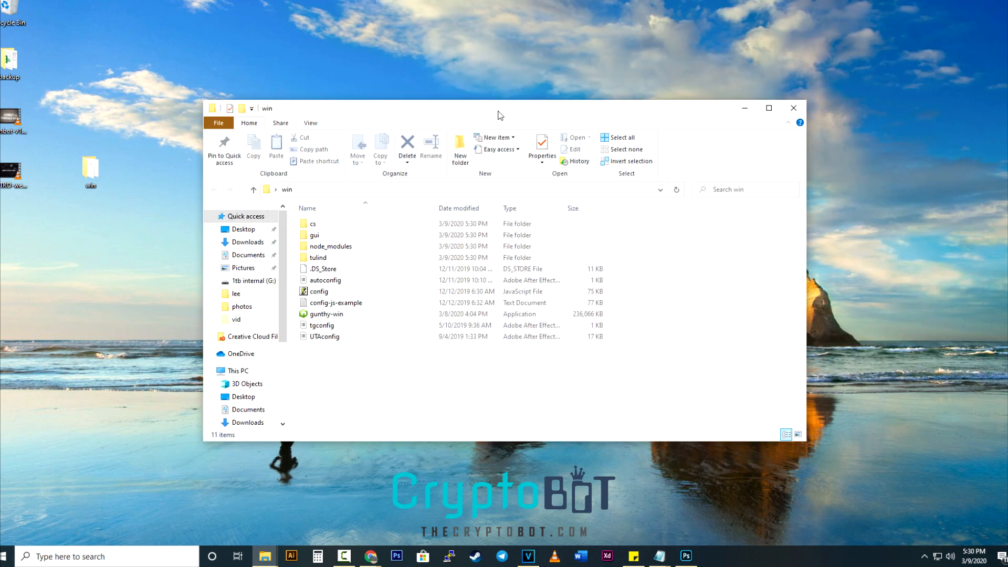
# Step: Maximize the win folder window and select gunthy-win and UTAconfig
pyautogui.doubleClick(503, 109)
pyautogui.click(127, 197)
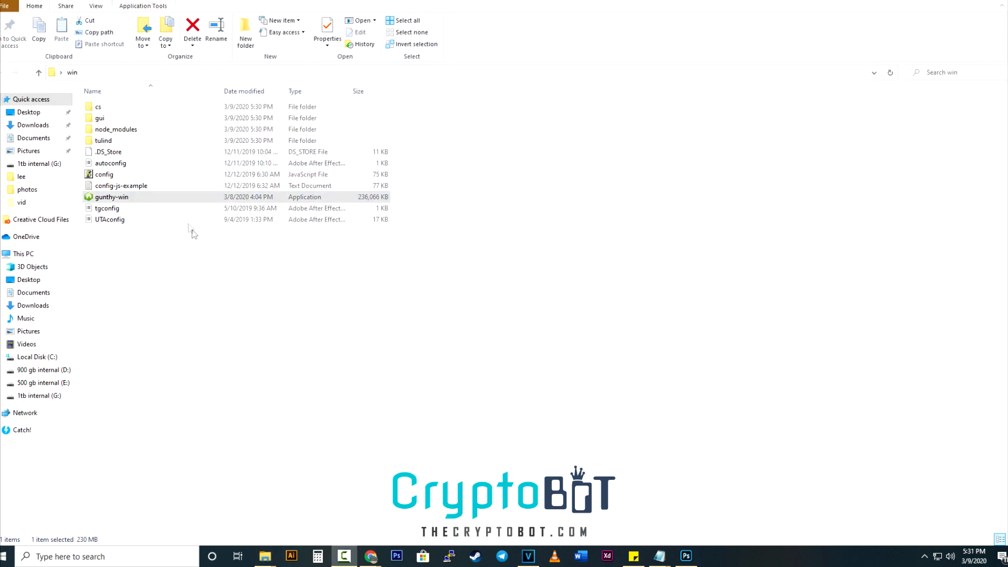
pyautogui.click(111, 218)
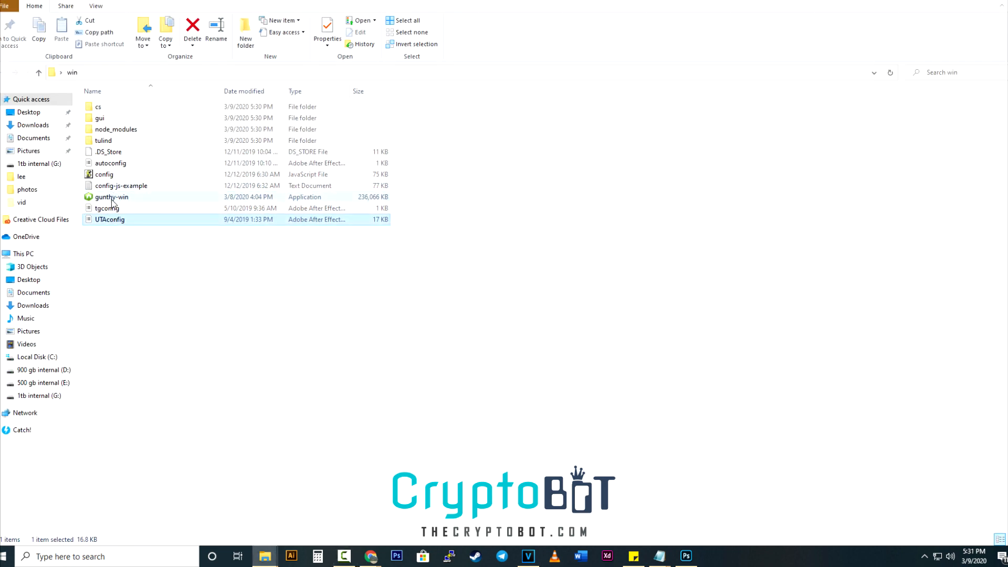
# Step: Check the current time and date in the taskbar clock and calendar
pyautogui.click(972, 559)
pyautogui.click(972, 560)
pyautogui.click(972, 559)
pyautogui.click(973, 559)
pyautogui.click(973, 559)
pyautogui.click(972, 559)
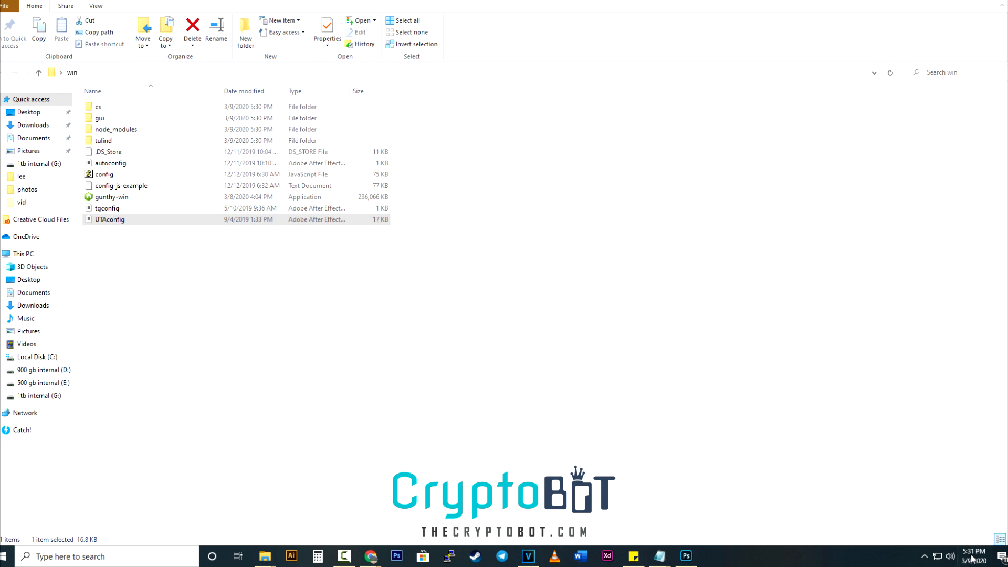
# Step: Reach the Internet Time settings via Additional date, time & regional settings in Control Panel
pyautogui.rightClick(973, 559)
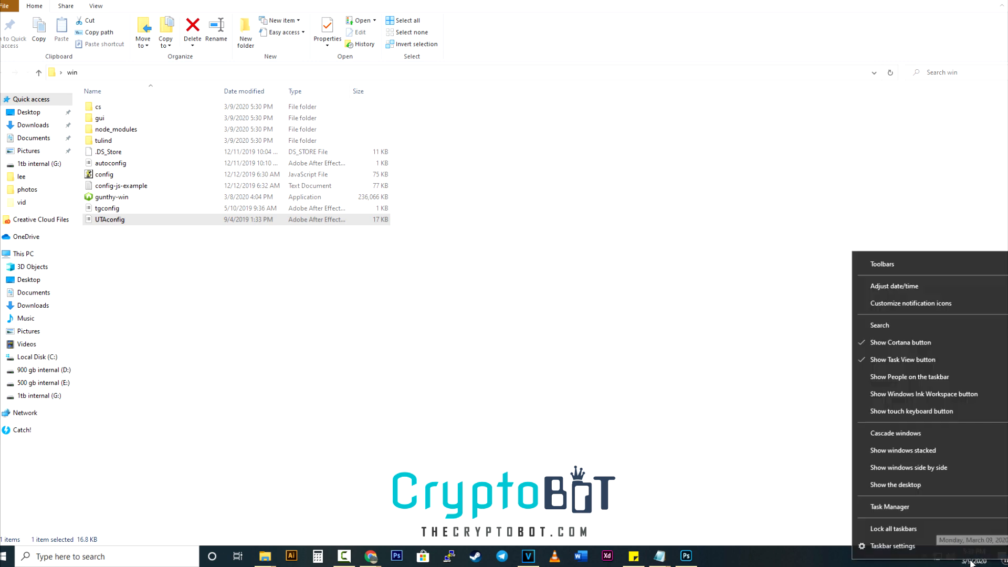
pyautogui.click(912, 288)
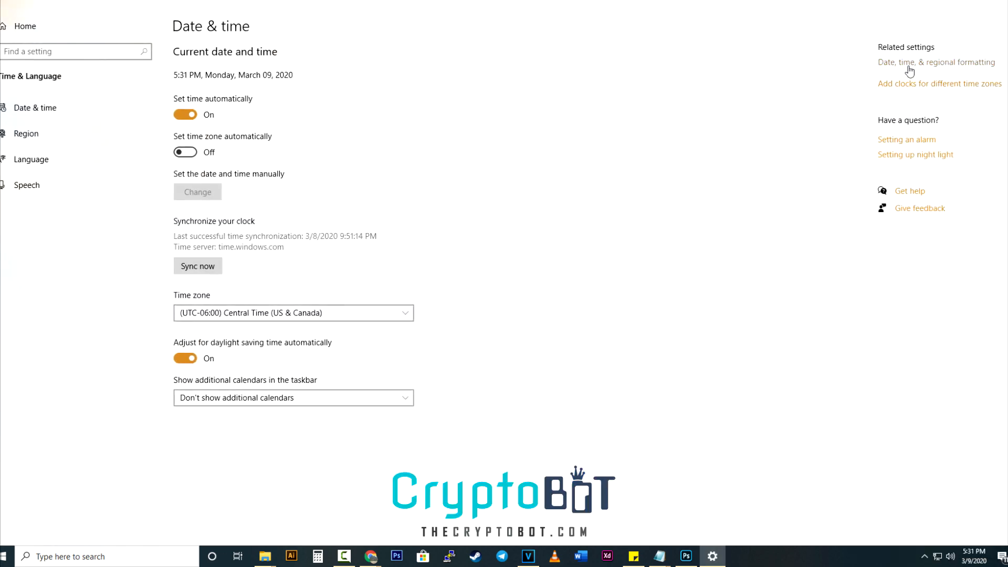
pyautogui.click(909, 63)
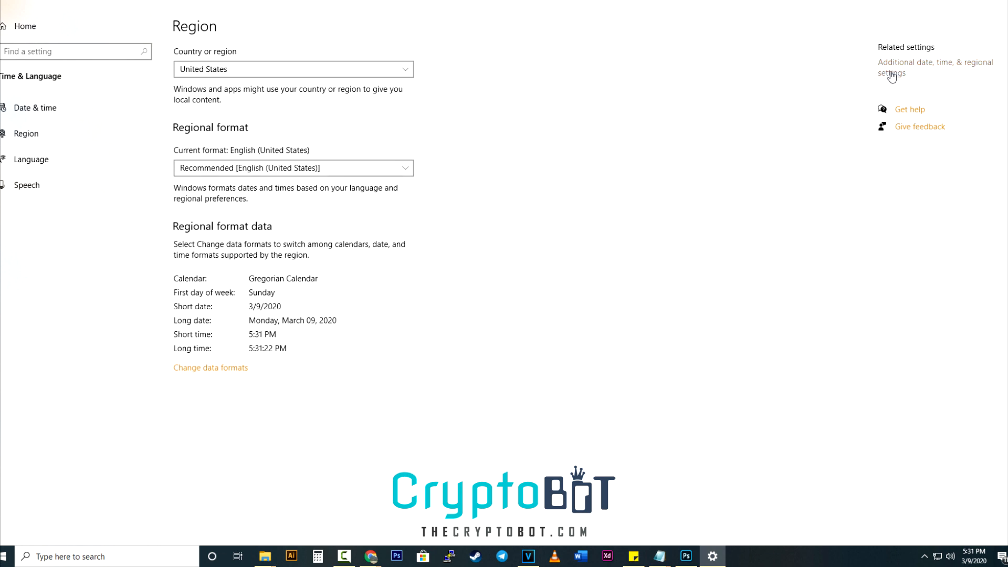
pyautogui.click(896, 70)
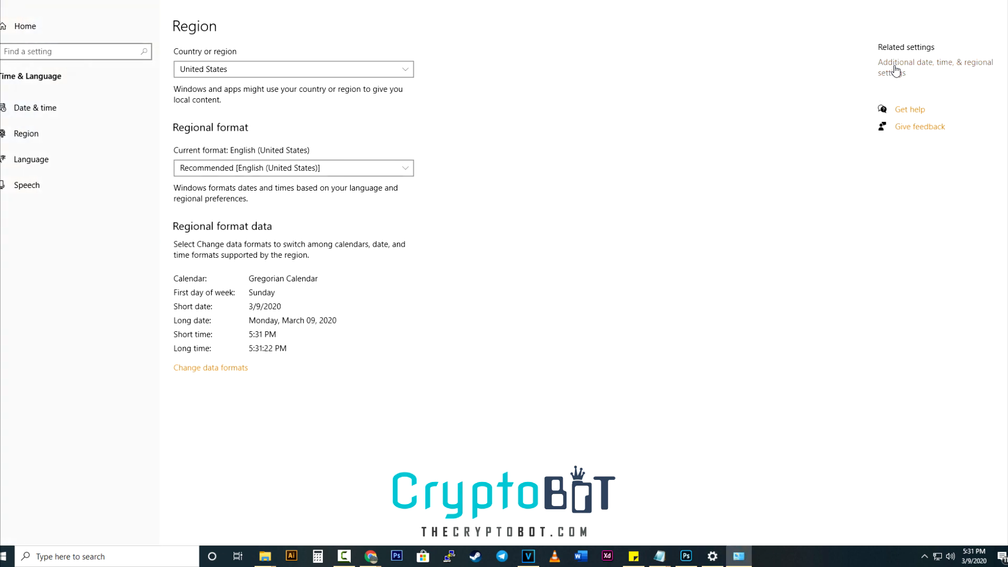
pyautogui.doubleClick(488, 108)
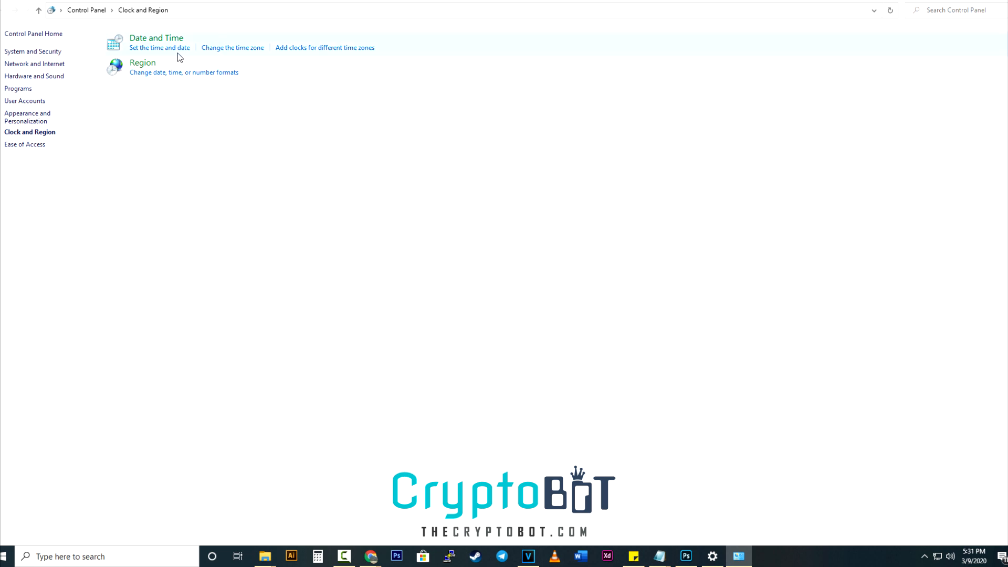
pyautogui.click(178, 48)
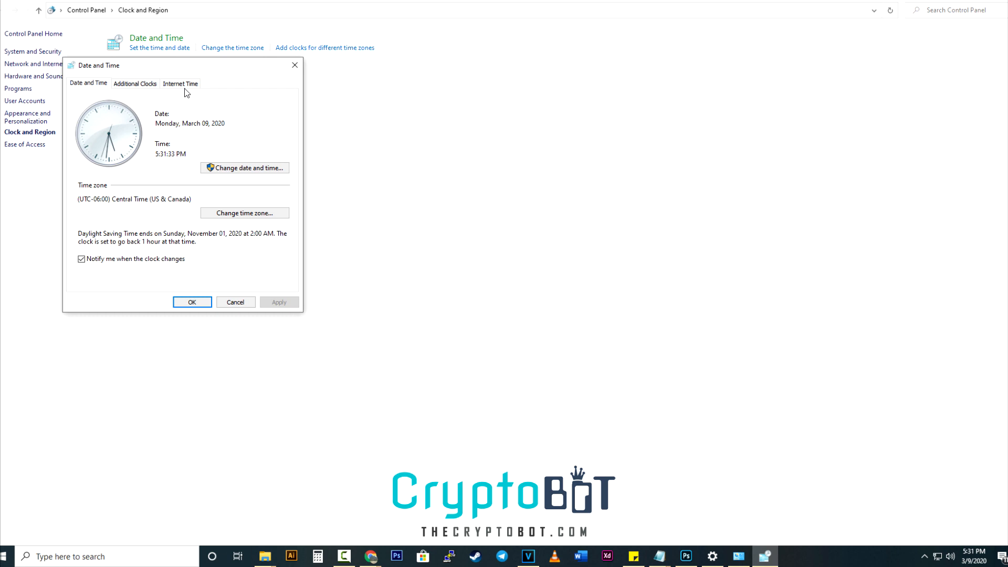
pyautogui.click(184, 86)
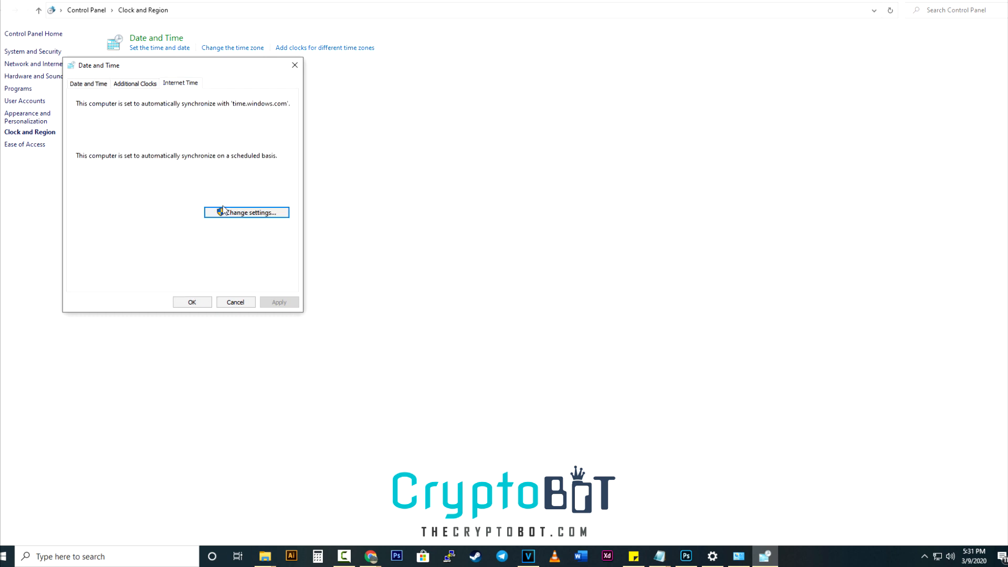
# Step: Re-enable internet time sync and update the clock now from time.windows.com
pyautogui.click(225, 212)
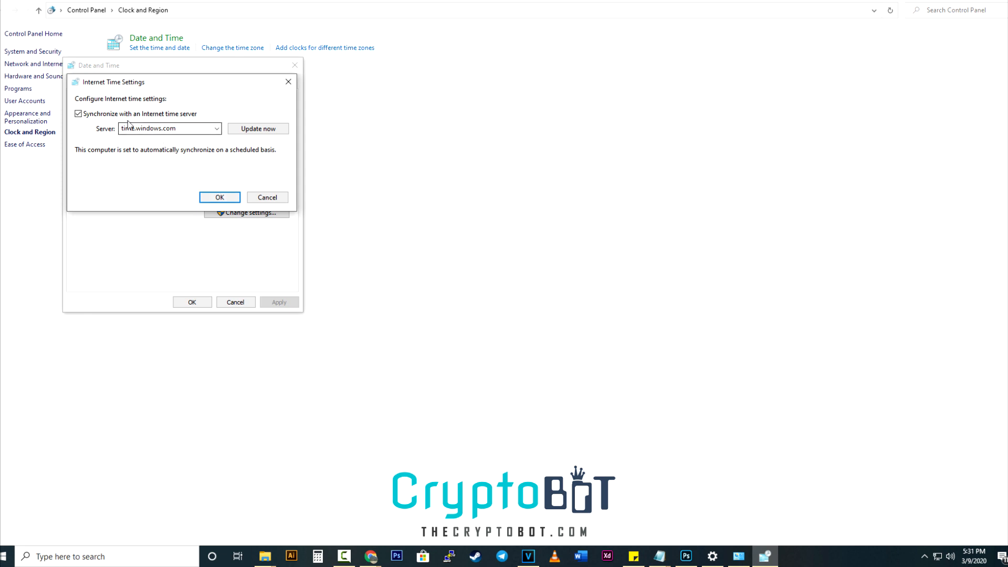
pyautogui.click(106, 116)
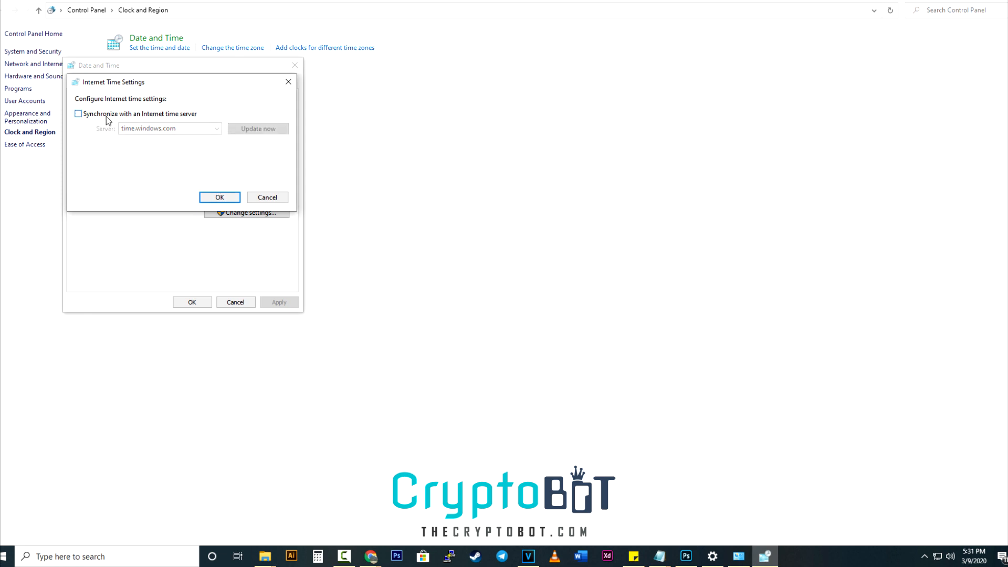
pyautogui.click(107, 116)
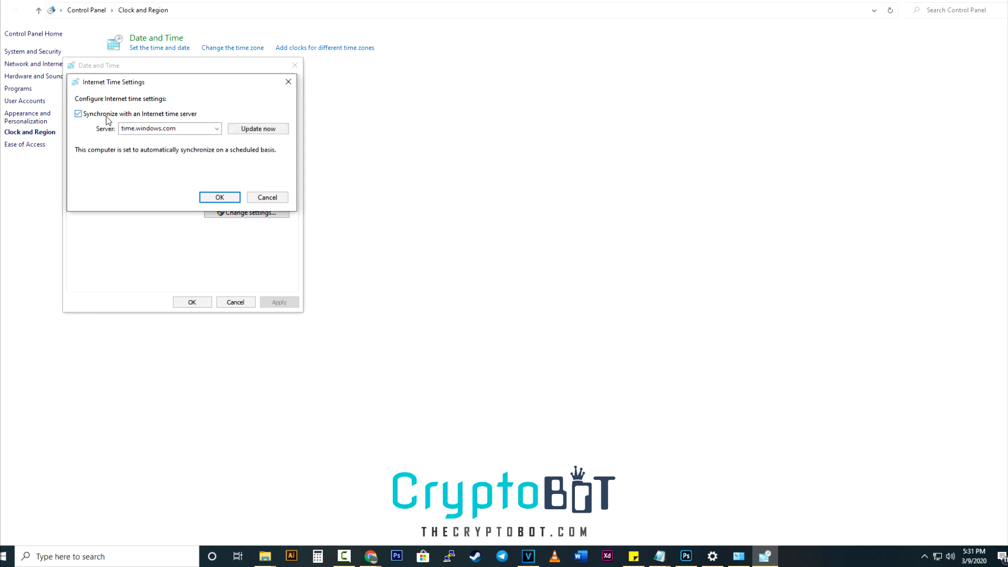
pyautogui.click(248, 130)
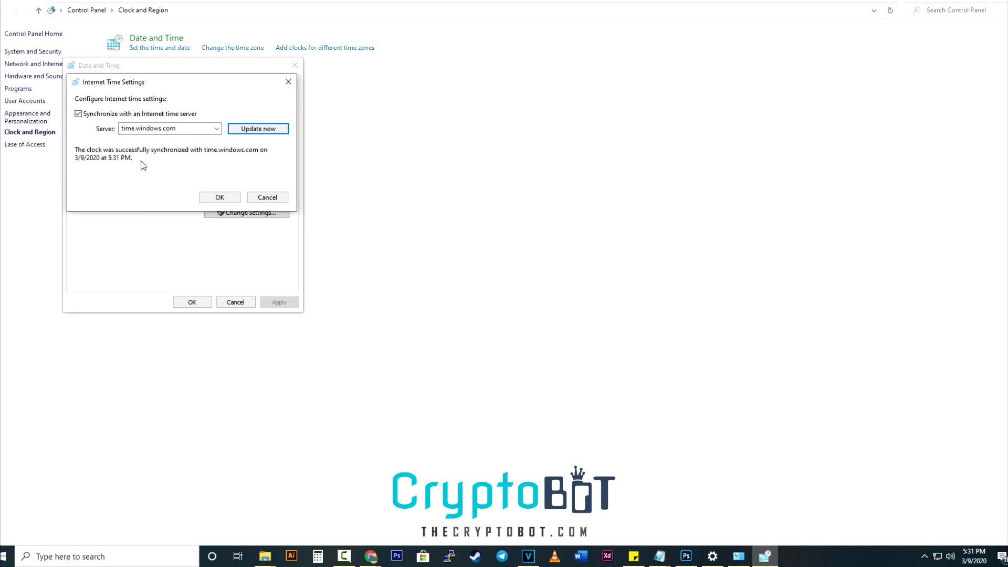
pyautogui.click(219, 199)
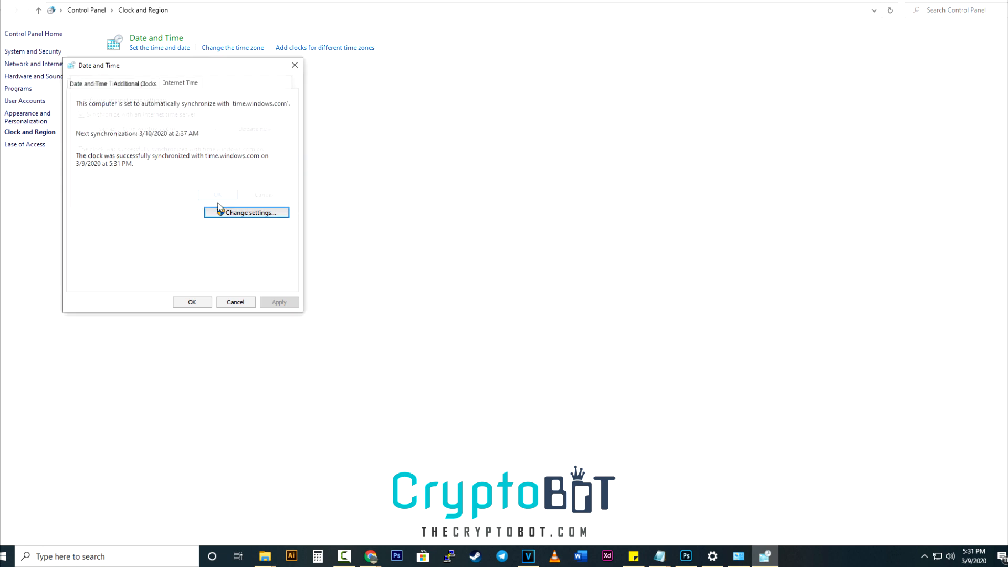
pyautogui.click(207, 304)
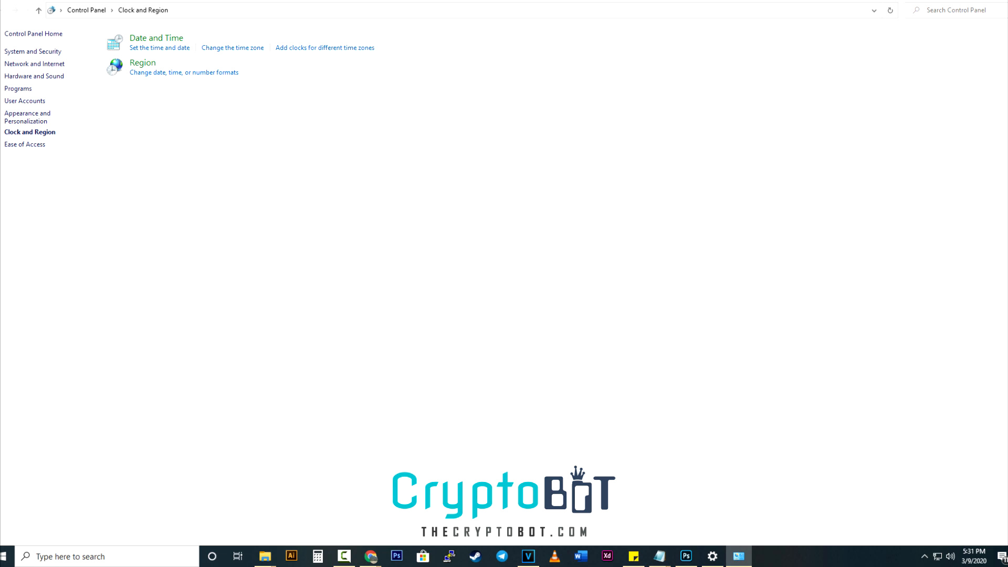
# Step: Close Control Panel and Settings, and minimize the win folder window
pyautogui.click(1004, 1)
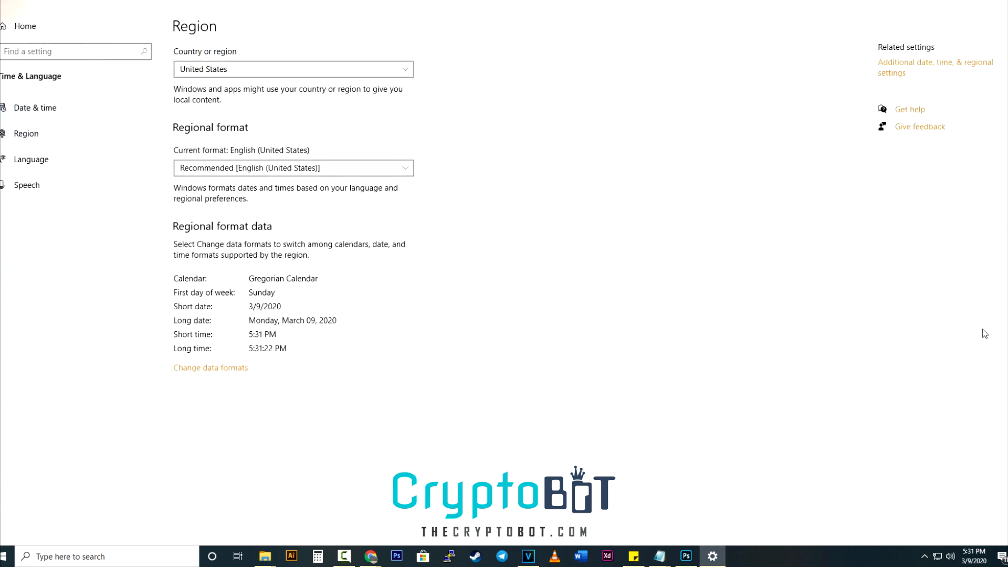
pyautogui.click(999, 5)
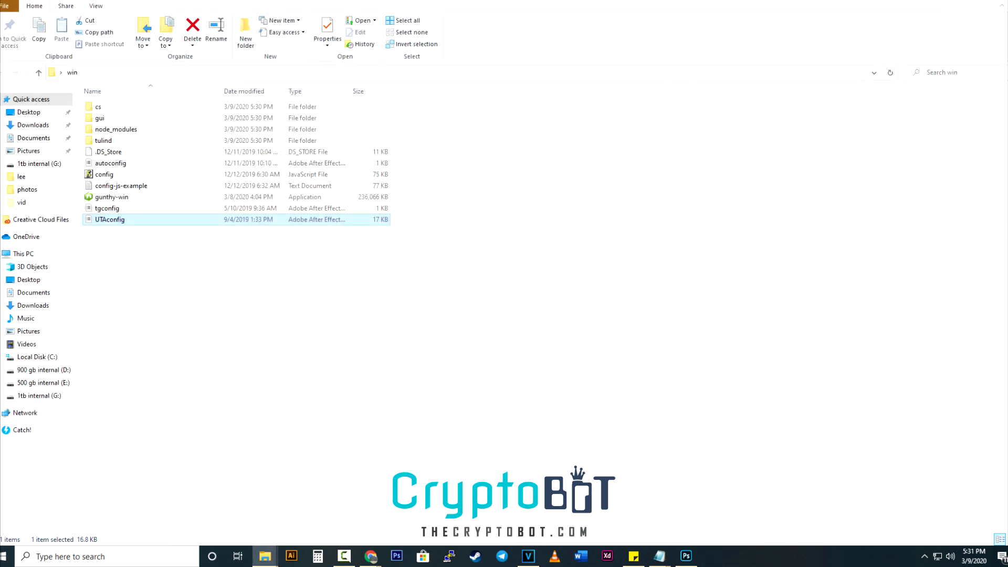
pyautogui.click(958, 1)
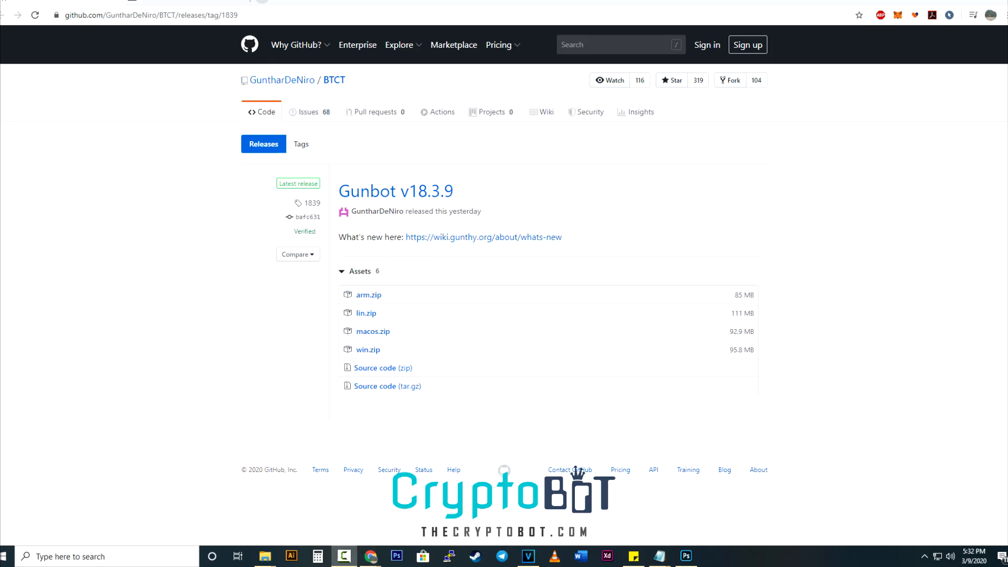
# Step: Search Google for 'timesync tool' and open the NetTime site at timesynctool.com
pyautogui.hotkey('ctrl', 't')
pyautogui.write('timesync tool')
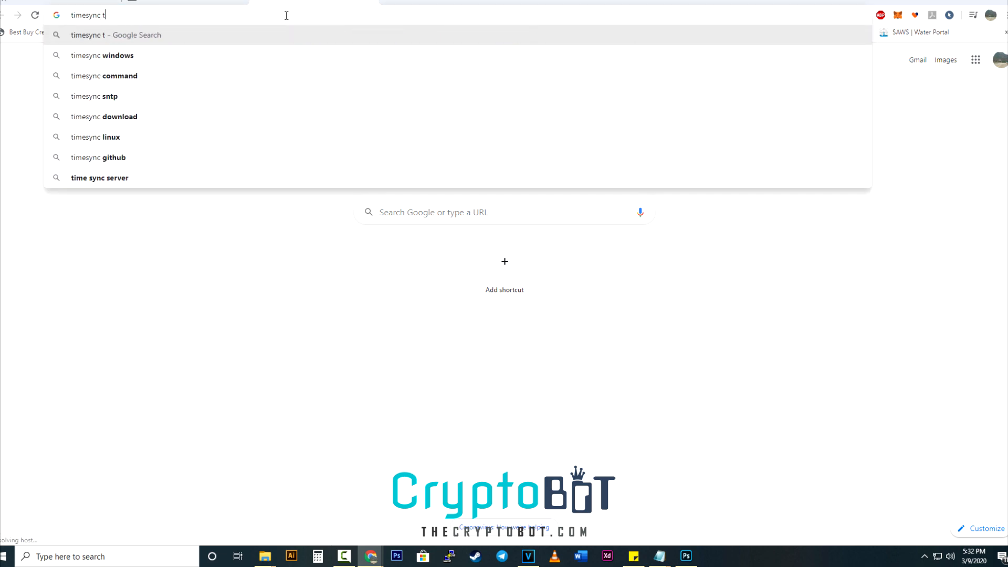
pyautogui.press('Return')
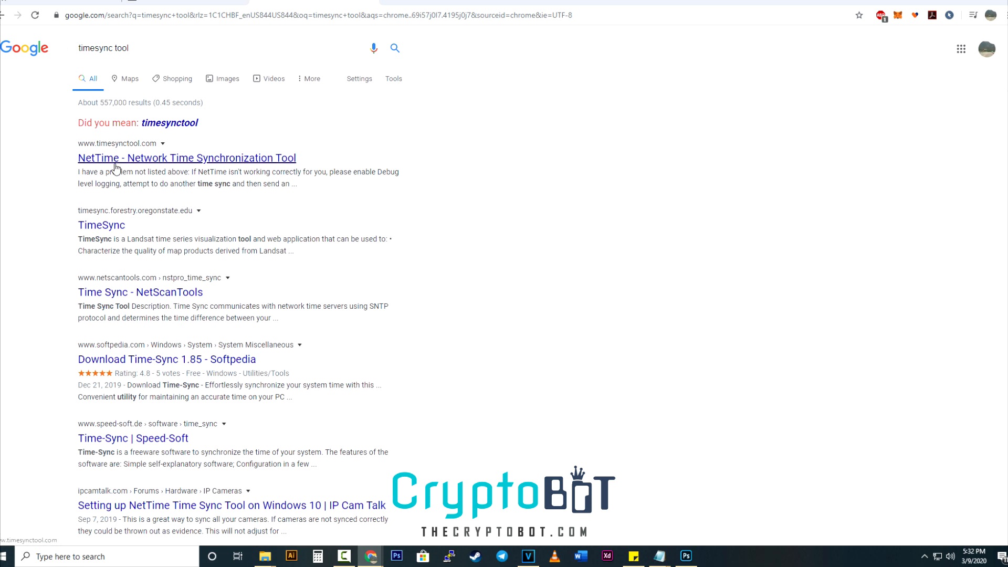
pyautogui.click(116, 164)
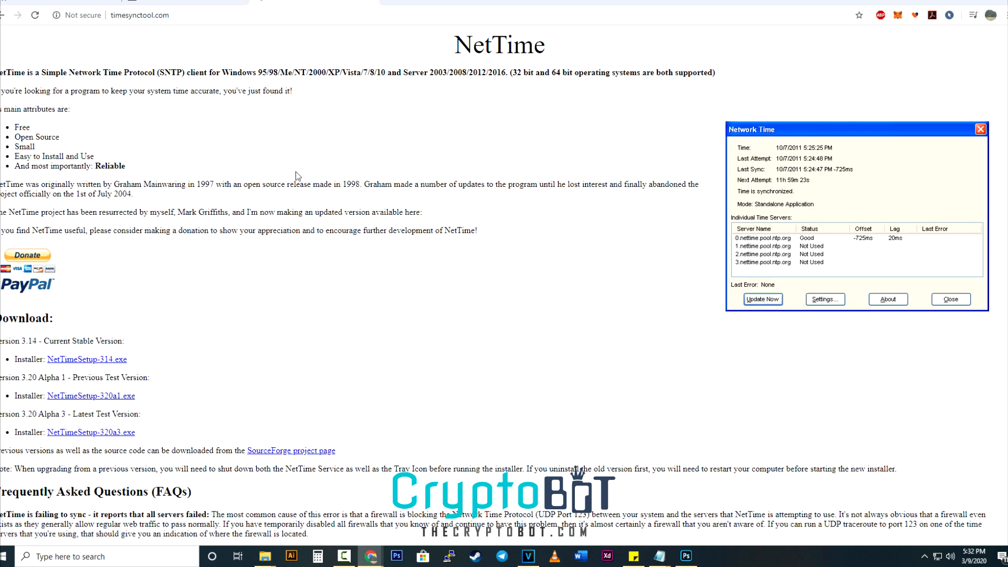
# Step: Download NetTimeSetup-314.exe and launch the installer
pyautogui.scroll(-2, 214, 210)
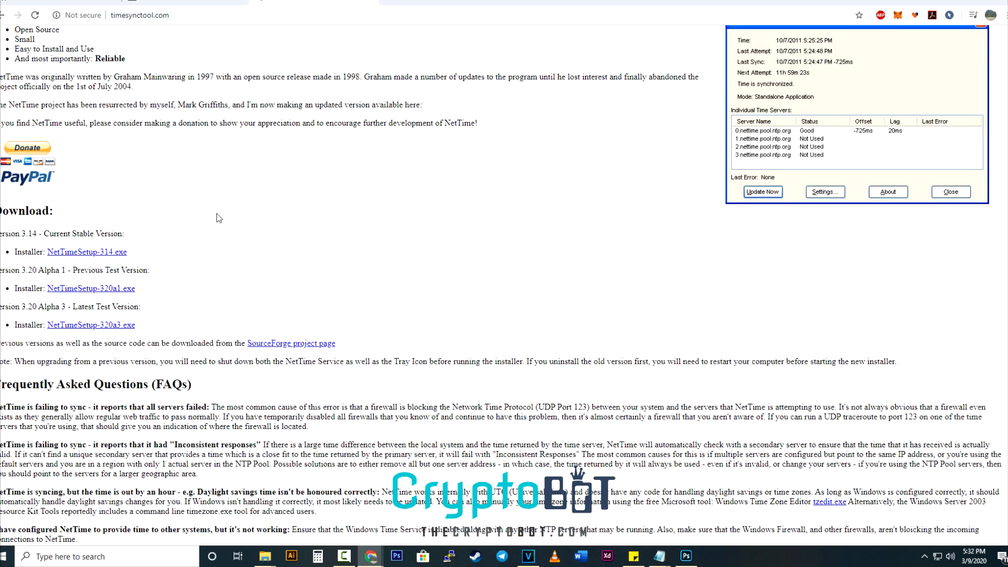
pyautogui.click(99, 254)
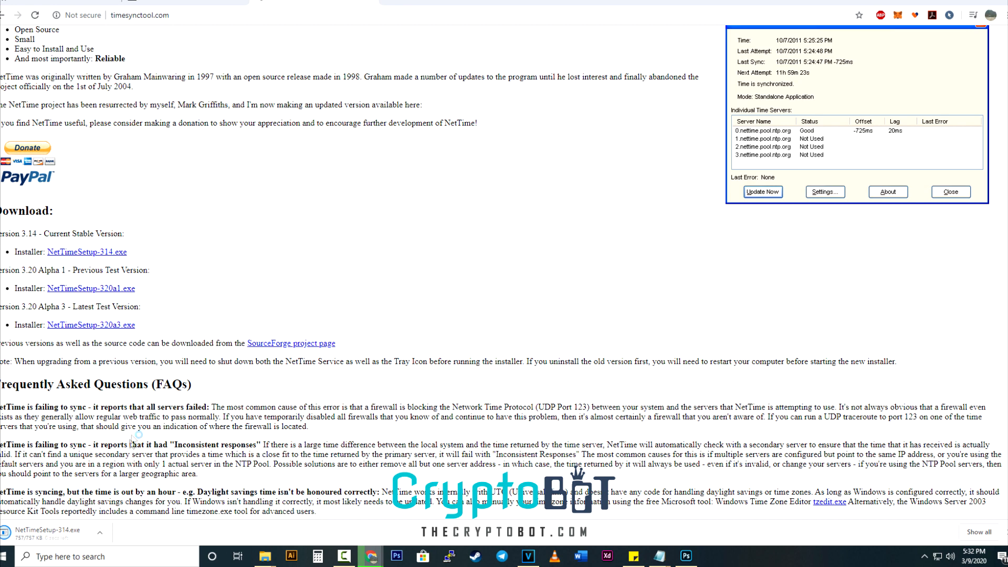
pyautogui.click(72, 532)
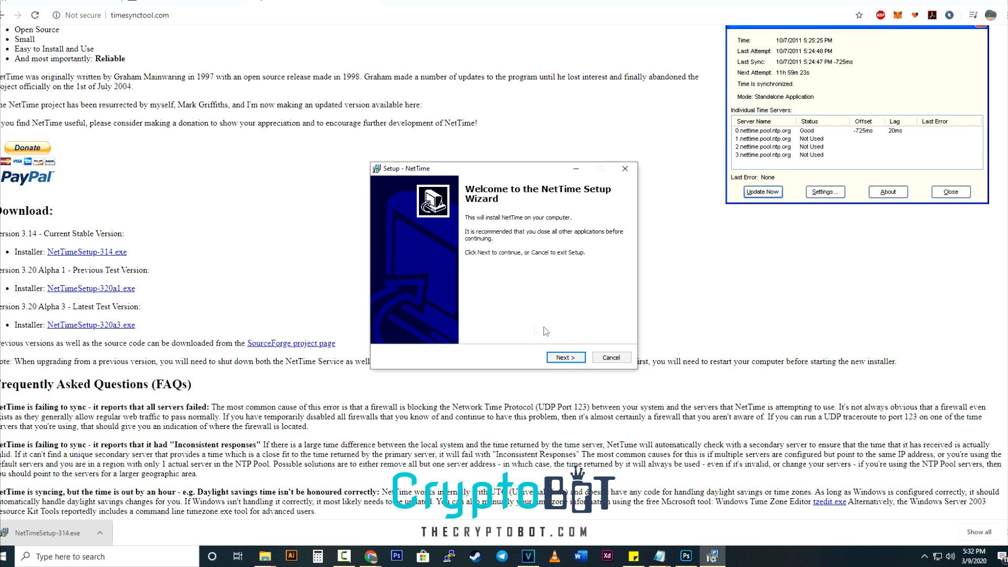
# Step: Install NetTime 3.14 with all default options and launch it
pyautogui.click(565, 357)
pyautogui.click(565, 358)
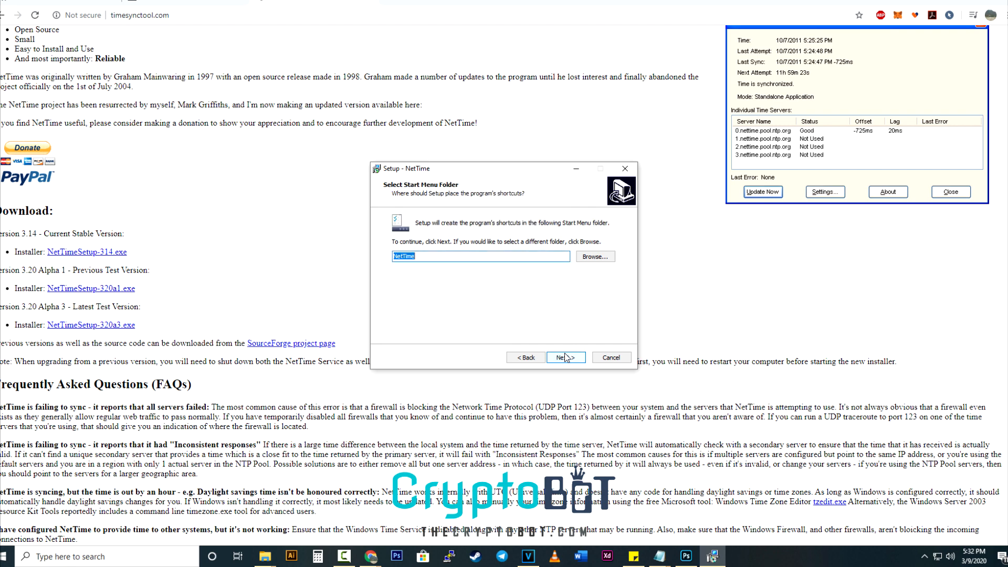
pyautogui.click(565, 358)
pyautogui.click(564, 359)
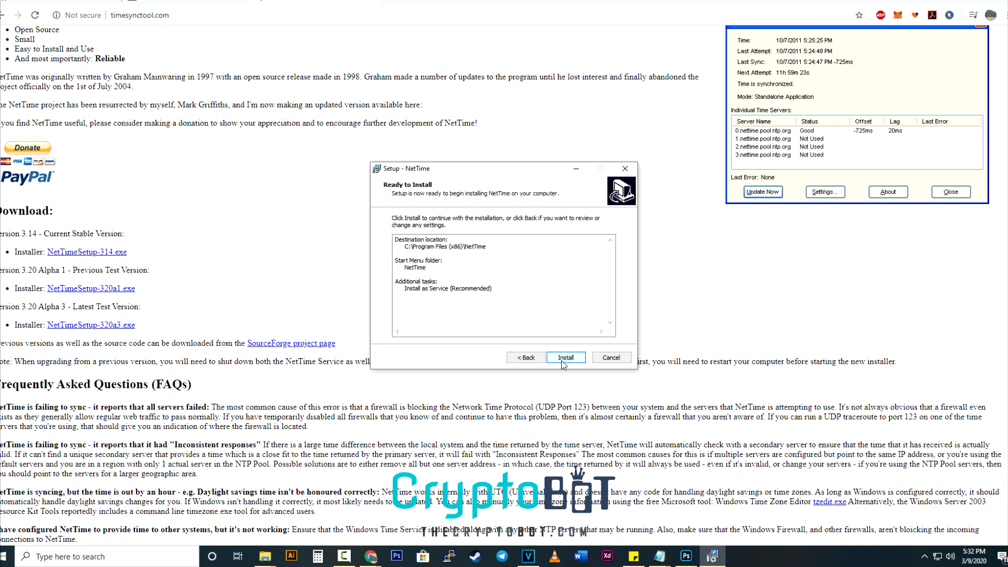
pyautogui.click(564, 359)
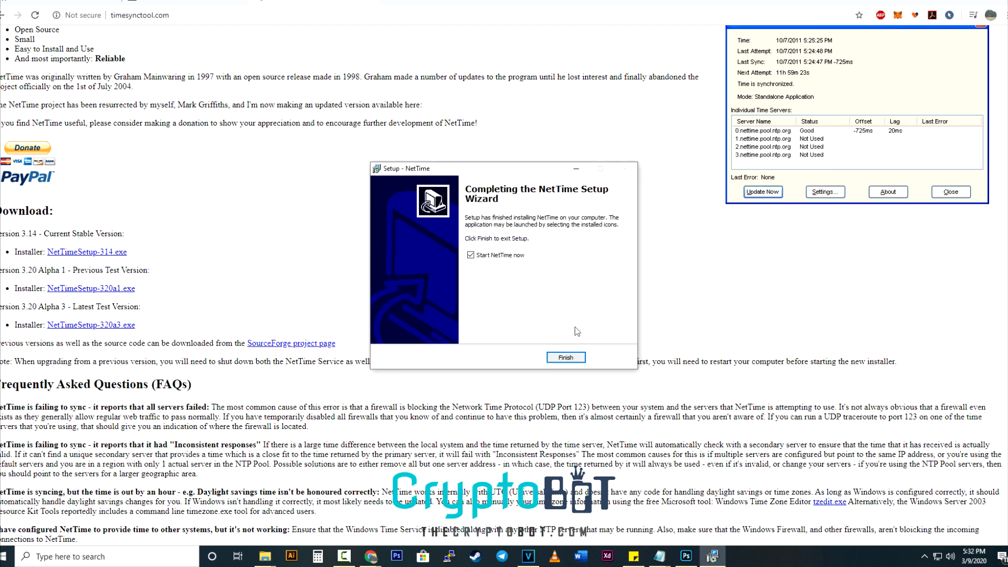
pyautogui.click(578, 358)
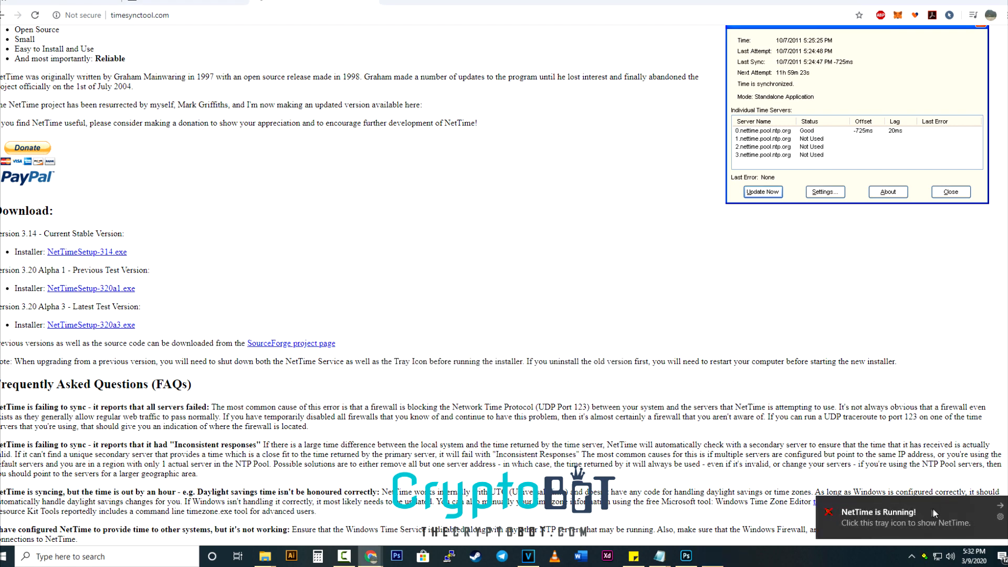
# Step: Sync the clock now with 0.nettime.pool.ntp.org from the NetTime tray window, then close it
pyautogui.click(924, 559)
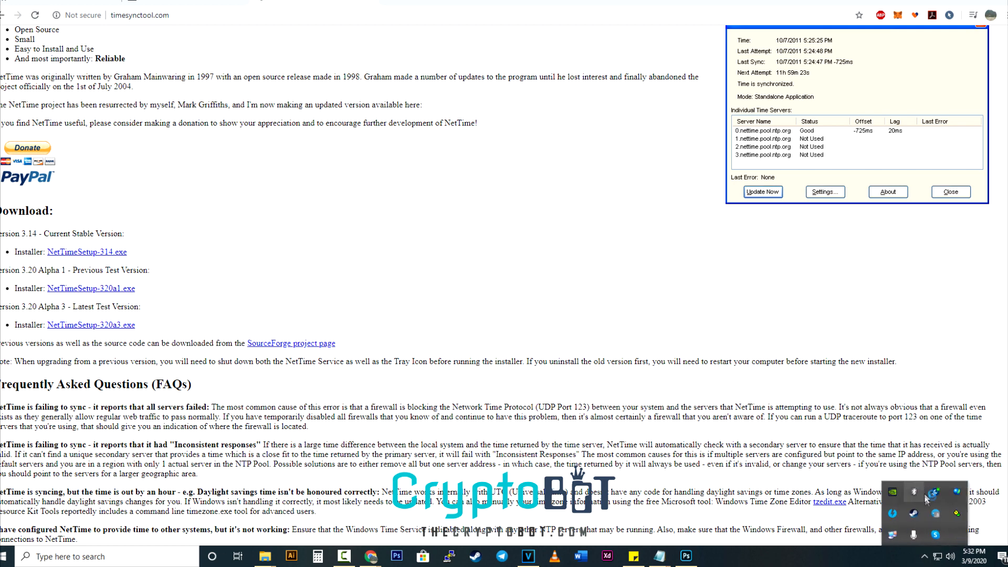
pyautogui.doubleClick(955, 513)
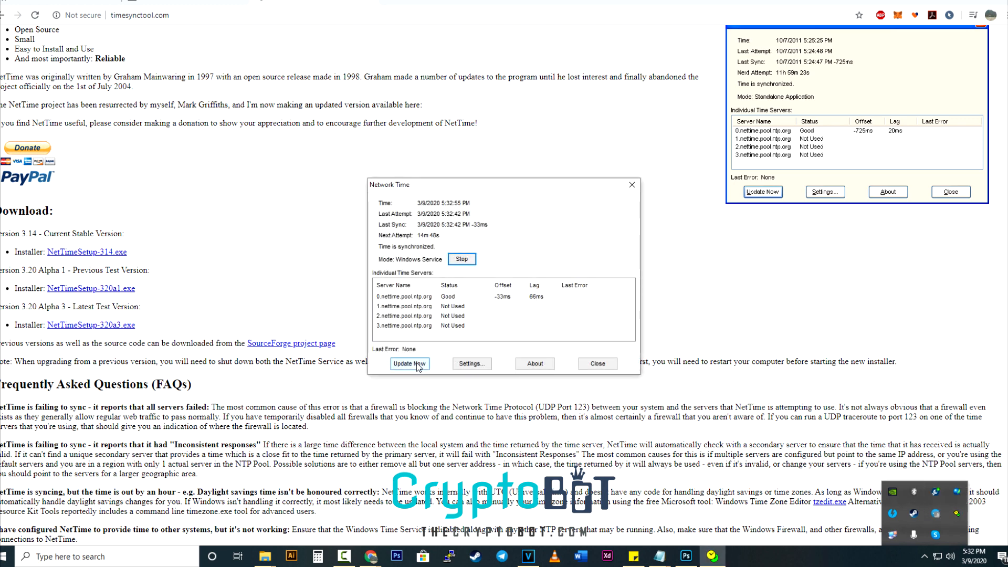
pyautogui.click(435, 297)
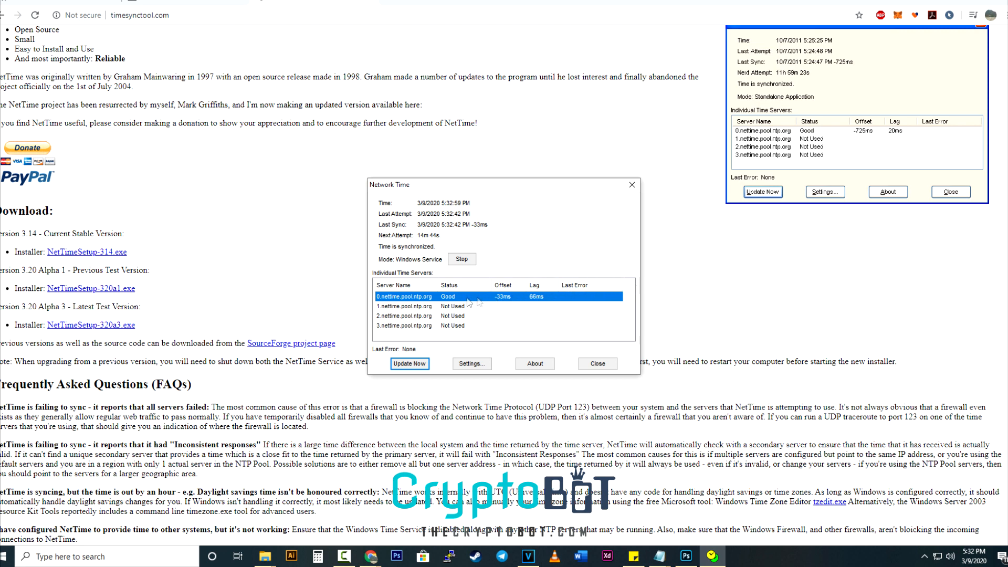
pyautogui.click(415, 363)
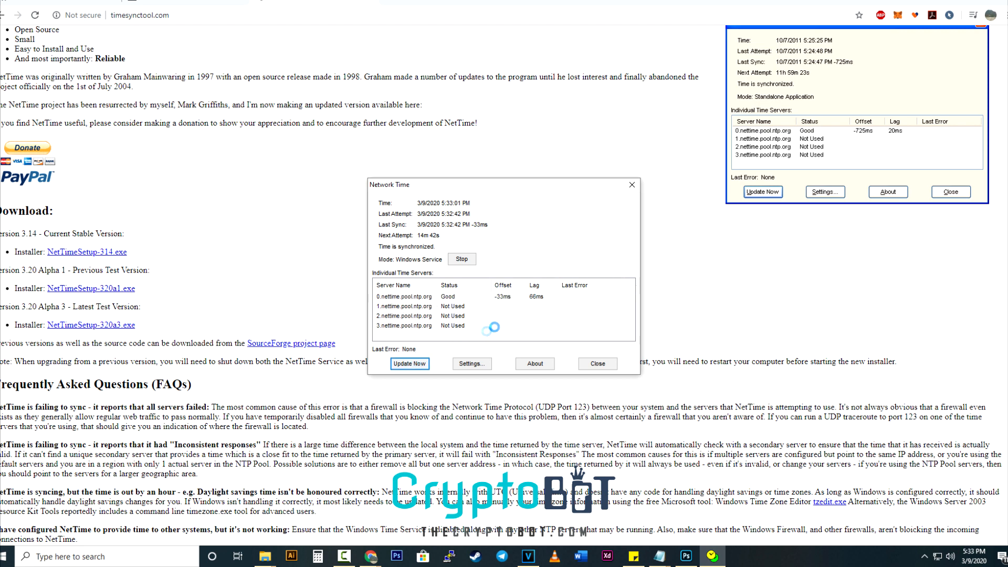
pyautogui.click(599, 364)
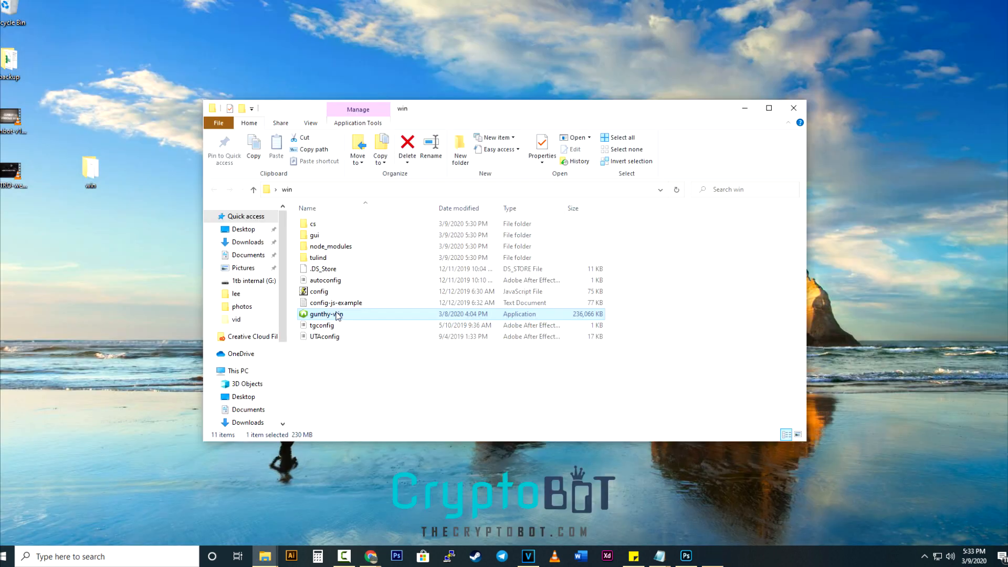
# Step: Launch gunthy-win.exe to start the Gunbot GUI server, then return to Chrome
pyautogui.doubleClick(326, 314)
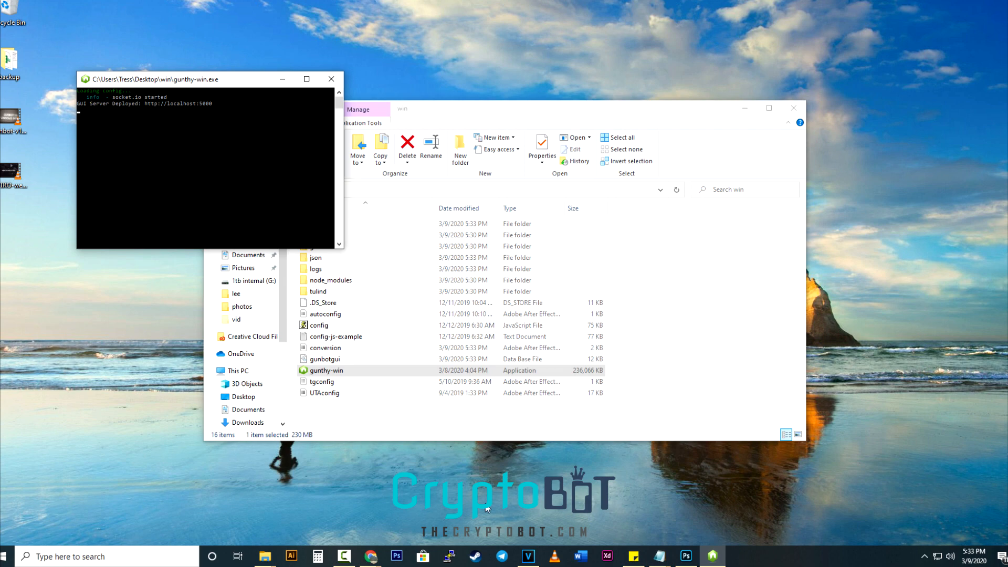
pyautogui.moveTo(371, 556)
pyautogui.click(422, 507)
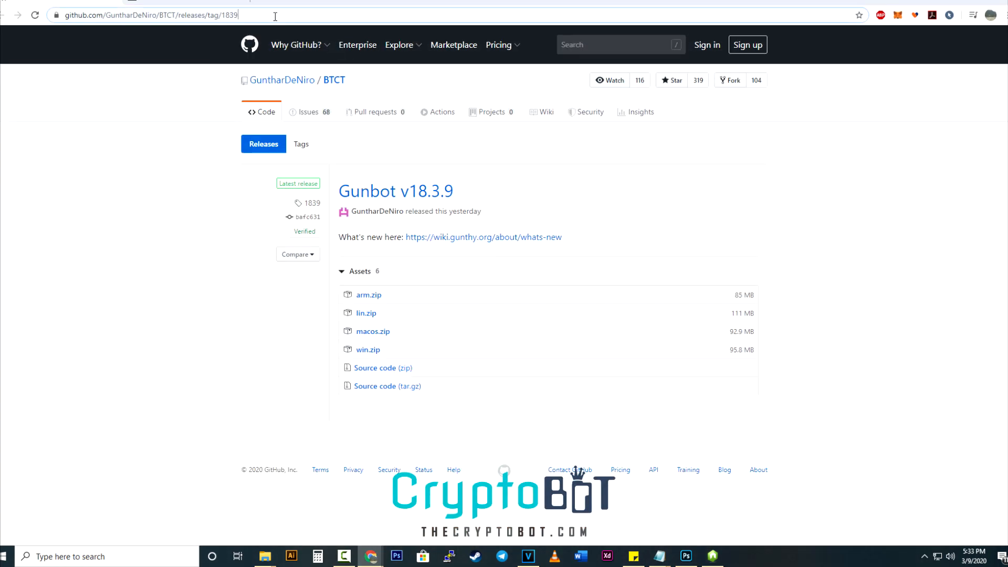
# Step: Open localhost:5000 in a new tab and register a GUI login password
pyautogui.click(276, 16)
pyautogui.hotkey('ctrl', 't')
pyautogui.write('localhostL:')
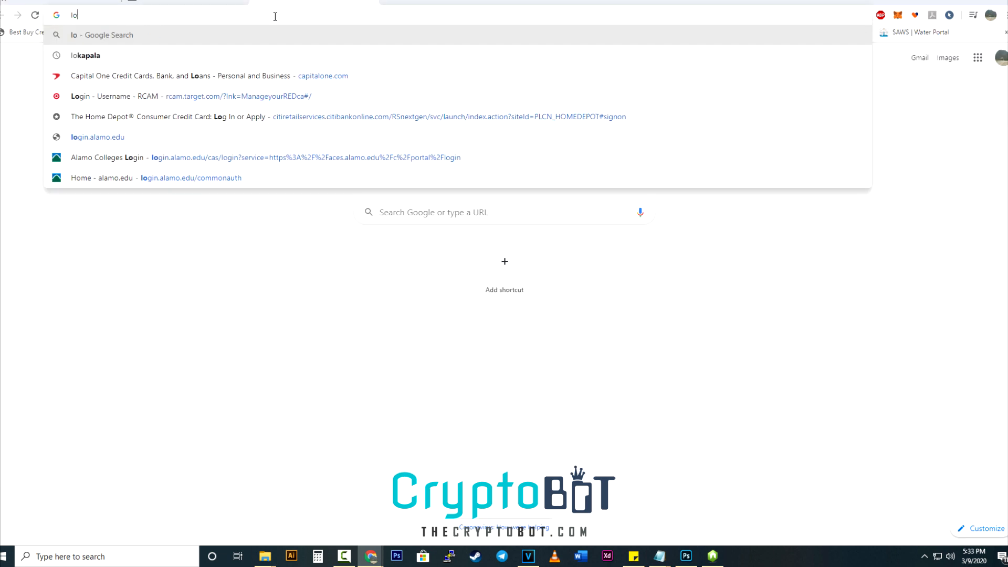
pyautogui.press('BackSpace')
pyautogui.press('BackSpace')
pyautogui.write(':4=')
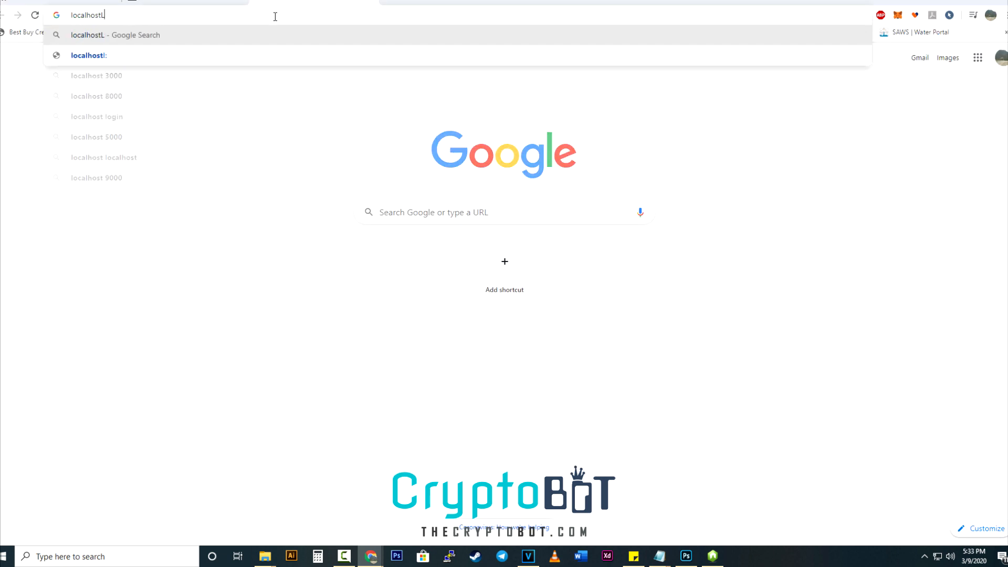
pyautogui.press('BackSpace')
pyautogui.press('BackSpace')
pyautogui.write('5000')
pyautogui.press('Return')
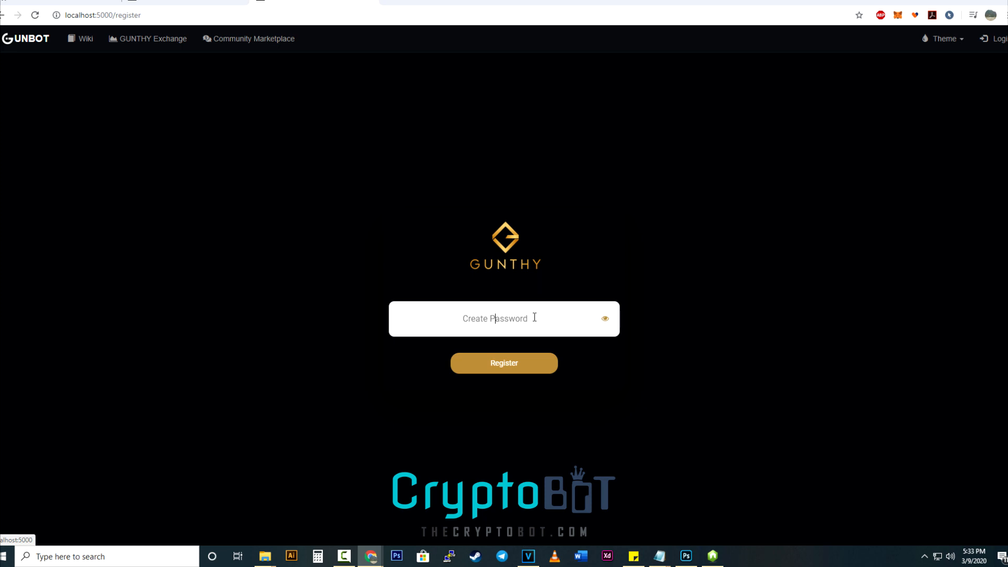
pyautogui.write('password')
pyautogui.click(536, 368)
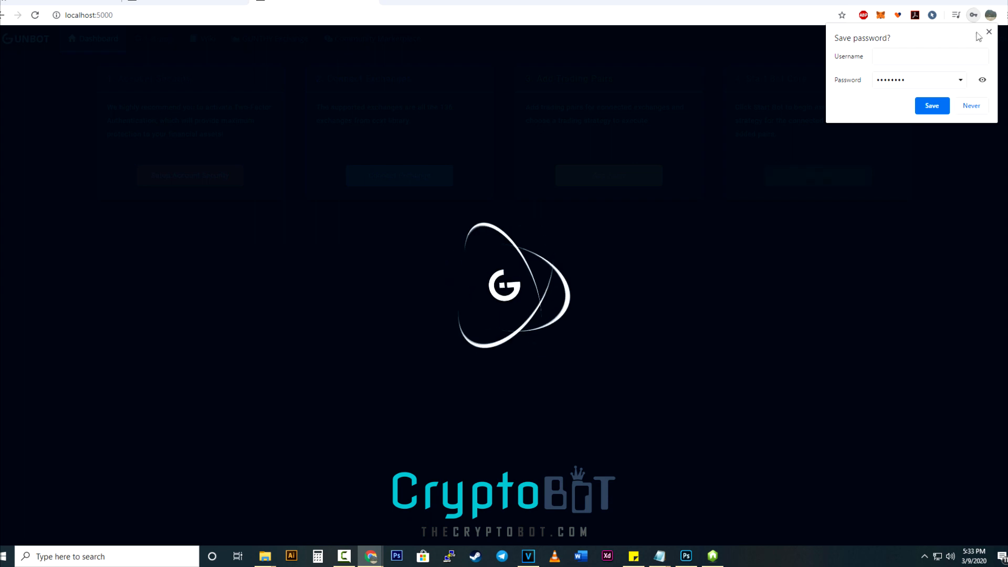
# Step: Turn off the GUI login requirement in Account Security, leaving two-factor authentication off
pyautogui.click(990, 32)
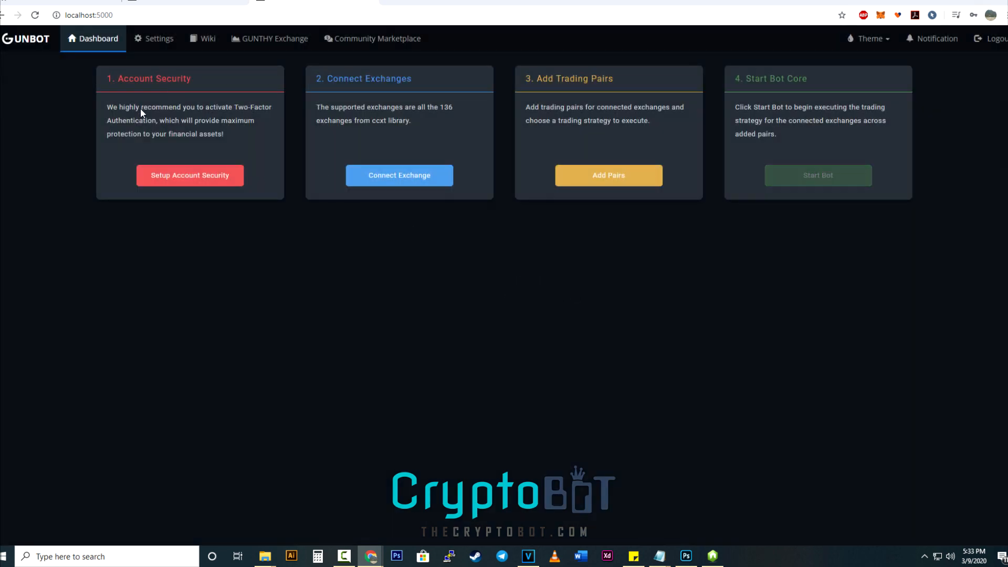
pyautogui.click(178, 179)
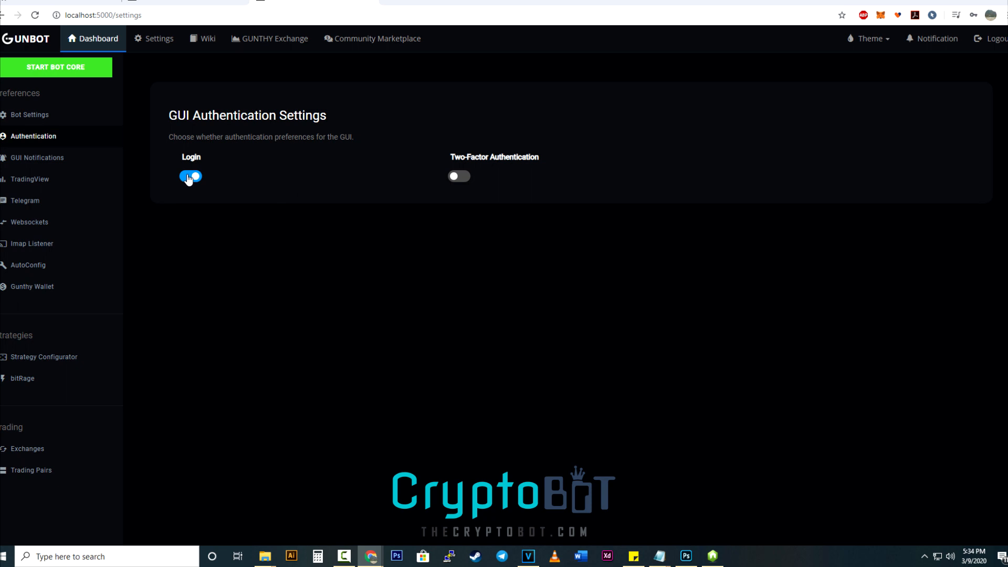
pyautogui.click(470, 179)
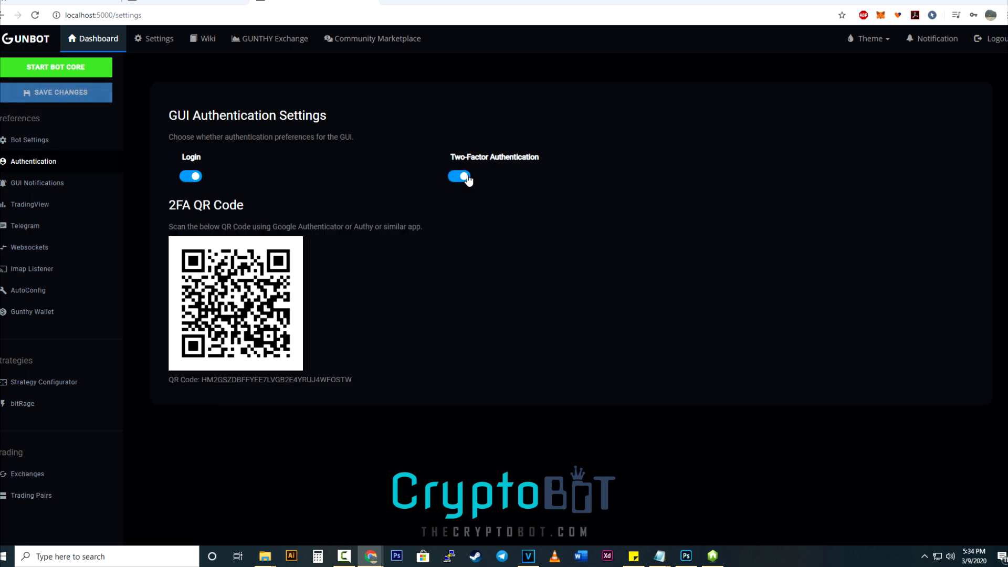
pyautogui.click(467, 179)
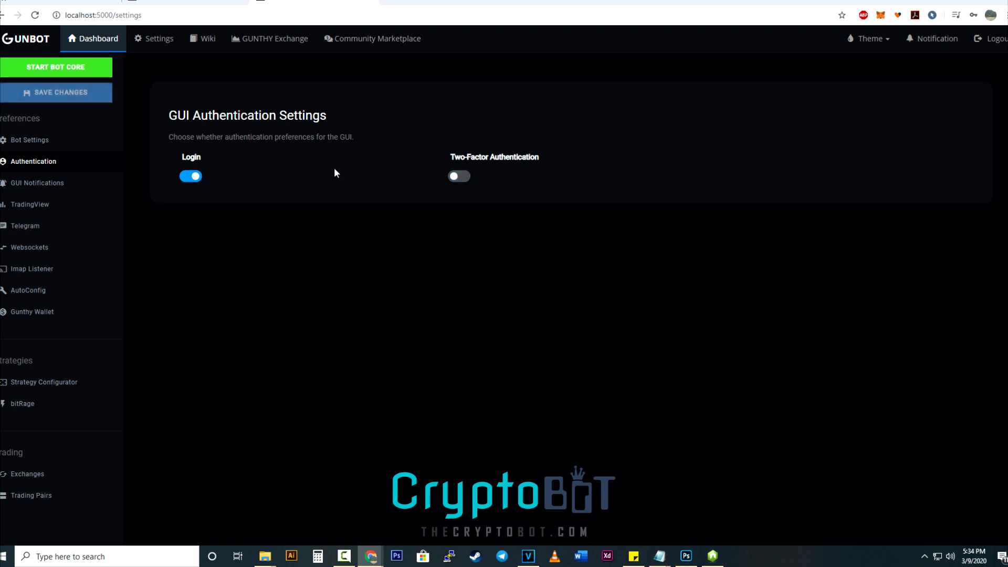
pyautogui.click(185, 177)
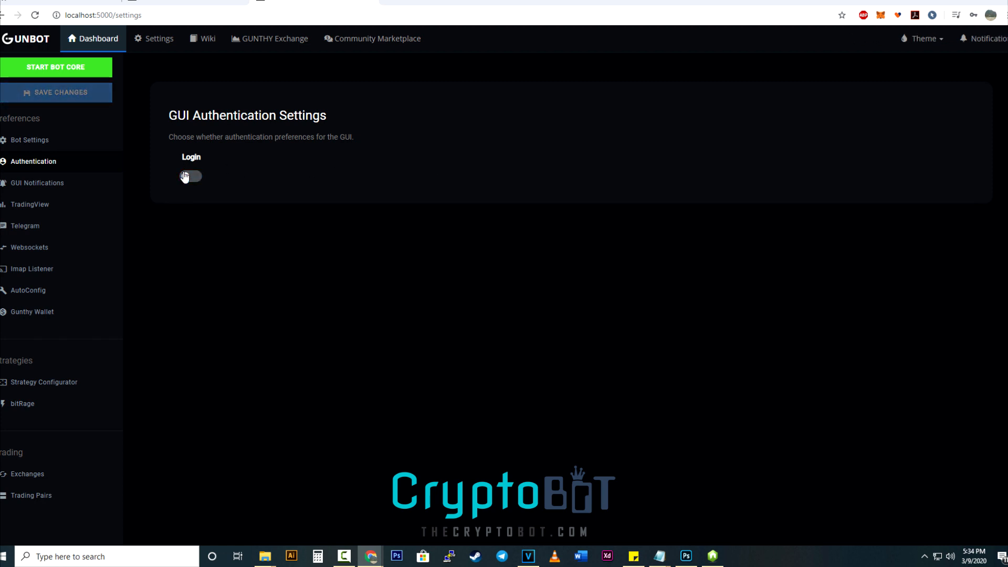
pyautogui.click(185, 176)
pyautogui.click(185, 177)
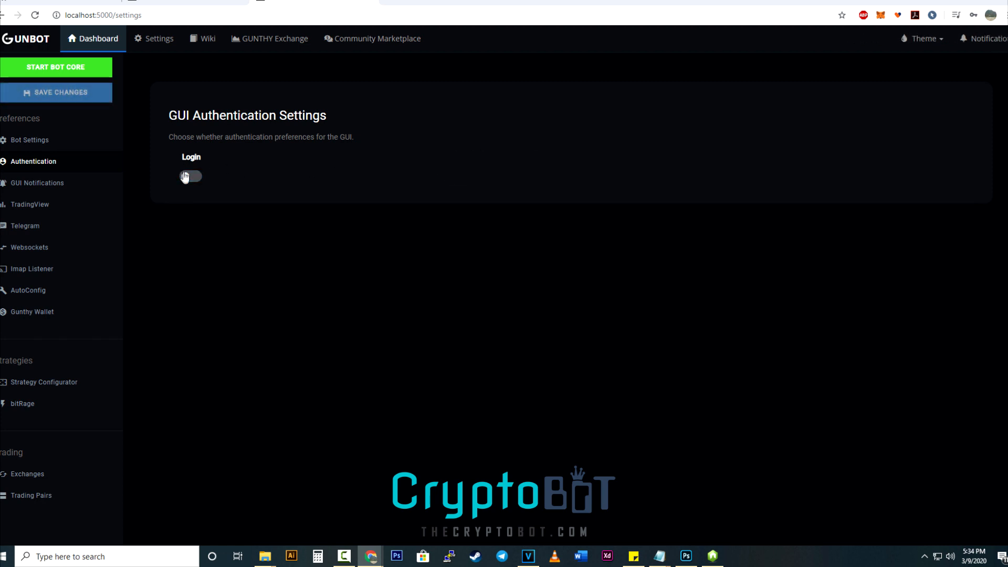
# Step: Review the pending configuration changes and save the login change to the config
pyautogui.click(93, 96)
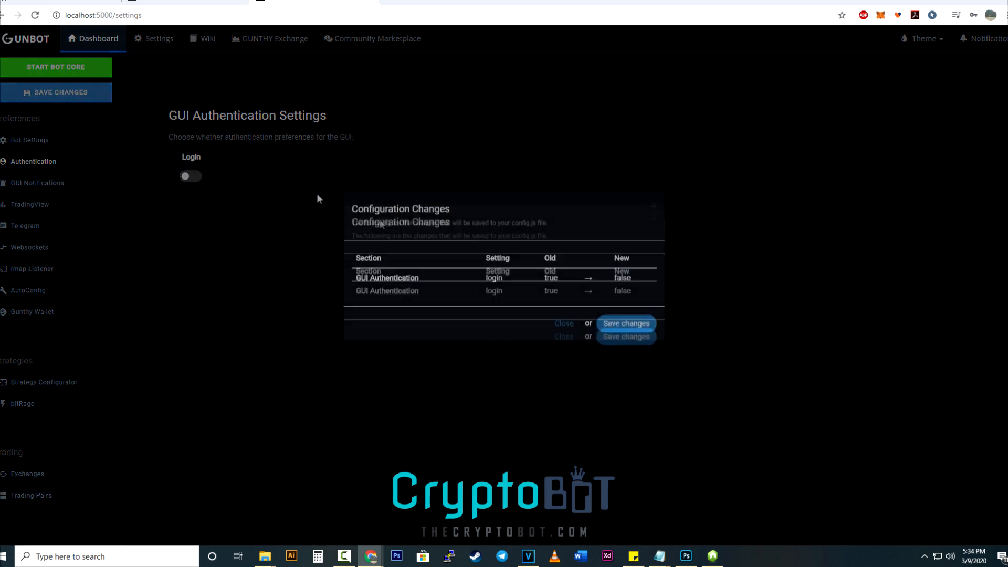
pyautogui.click(628, 362)
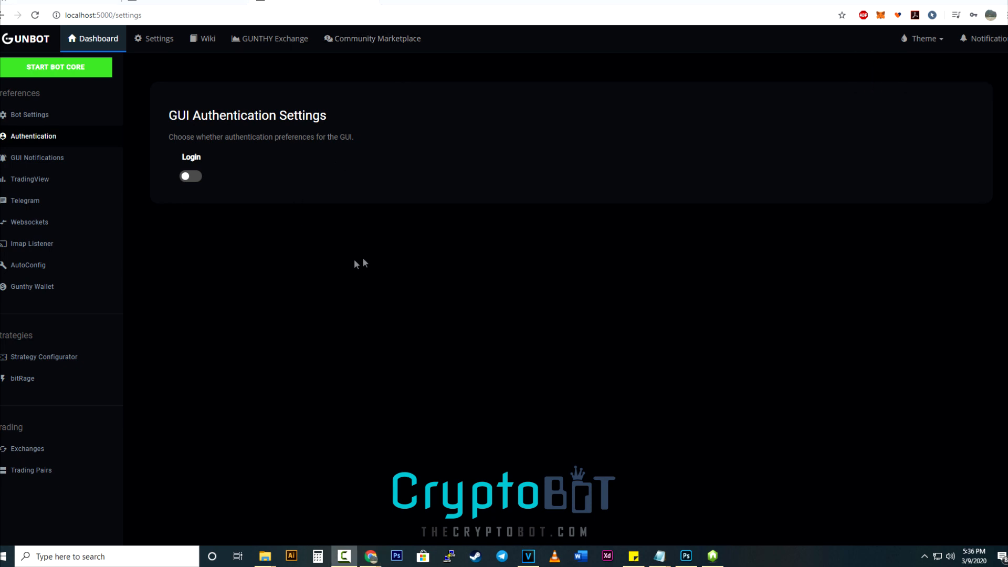
pyautogui.click(306, 282)
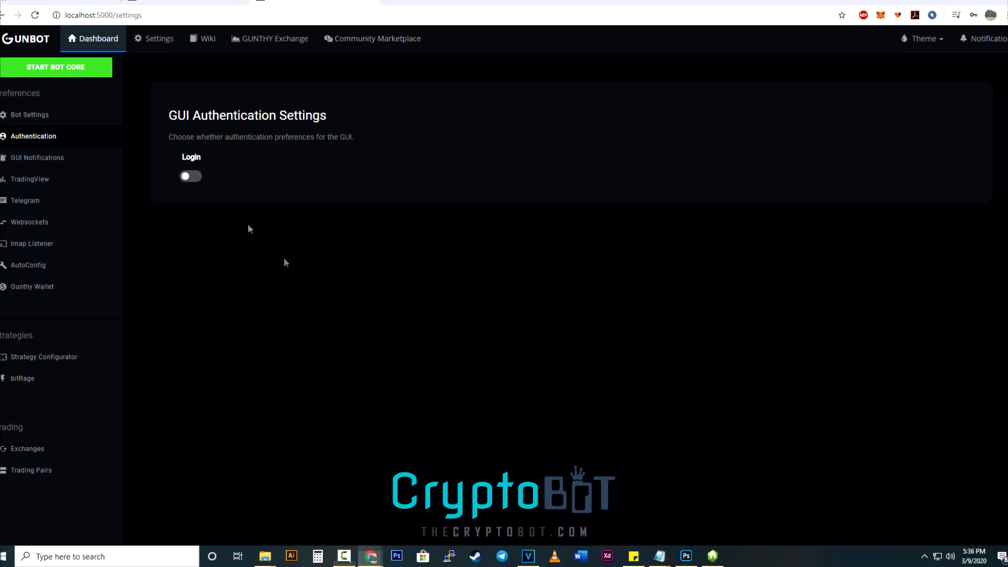
# Step: From the dashboard, open the exchange connection form and its Exchange dropdown
pyautogui.click(38, 42)
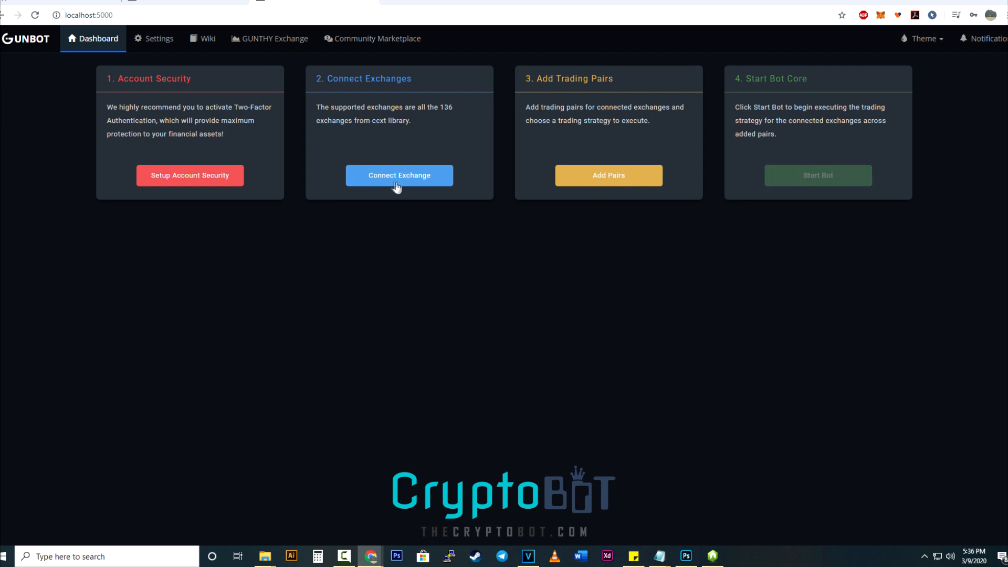
pyautogui.click(410, 182)
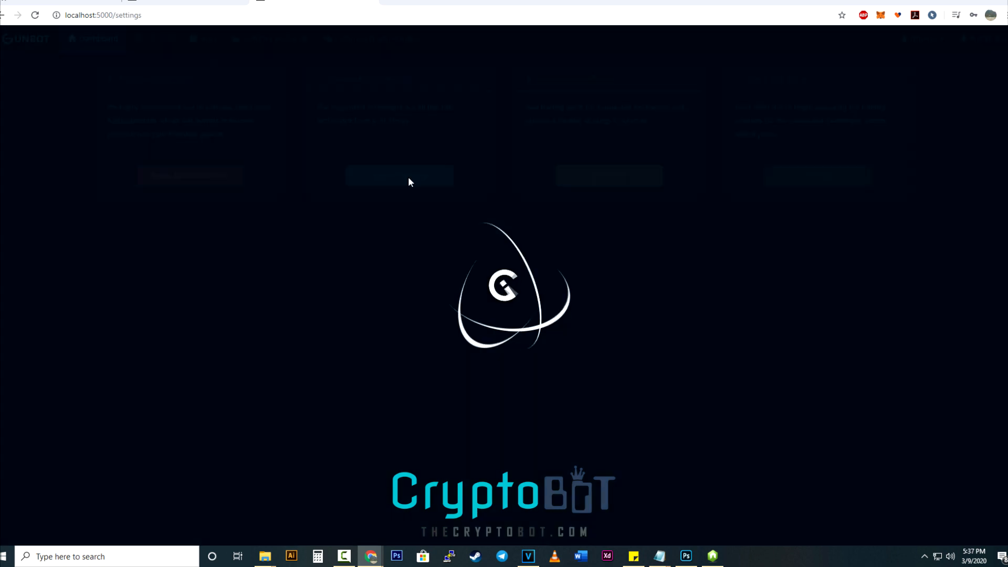
pyautogui.click(345, 184)
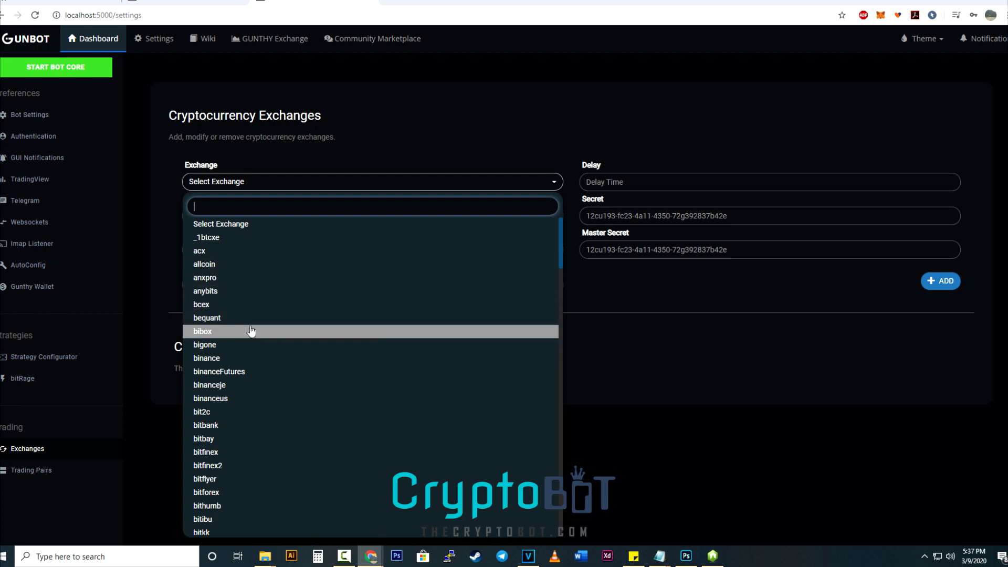
# Step: Scroll through the supported exchanges list until binance is visible
pyautogui.scroll(-1, 252, 331)
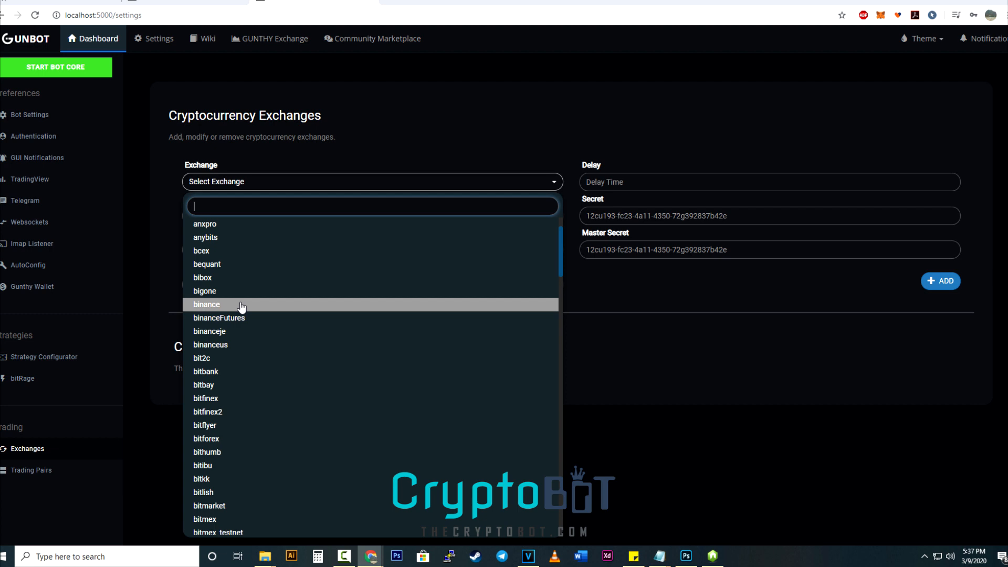
pyautogui.scroll(-1, 241, 307)
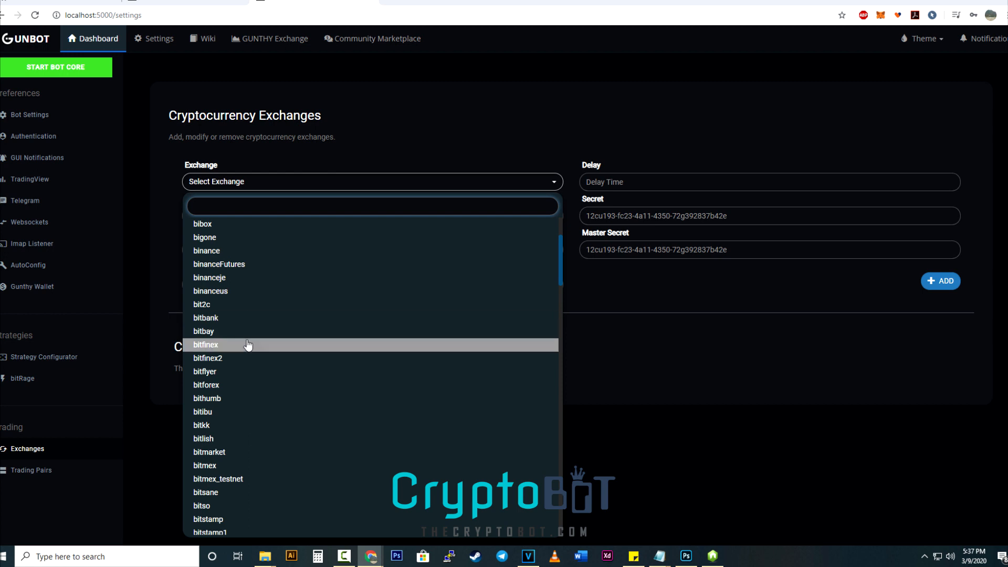
pyautogui.scroll(-1, 248, 347)
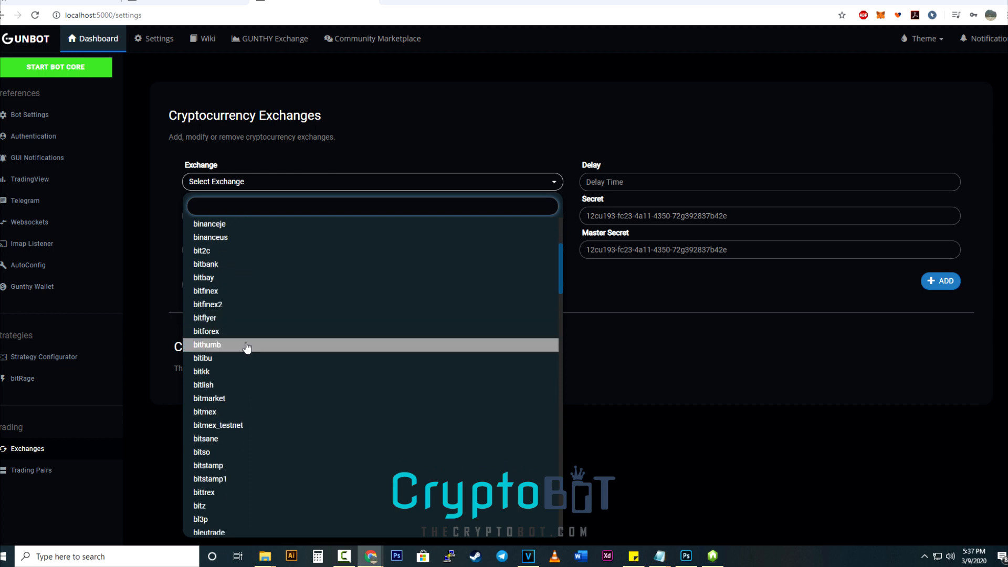
pyautogui.scroll(-1, 248, 347)
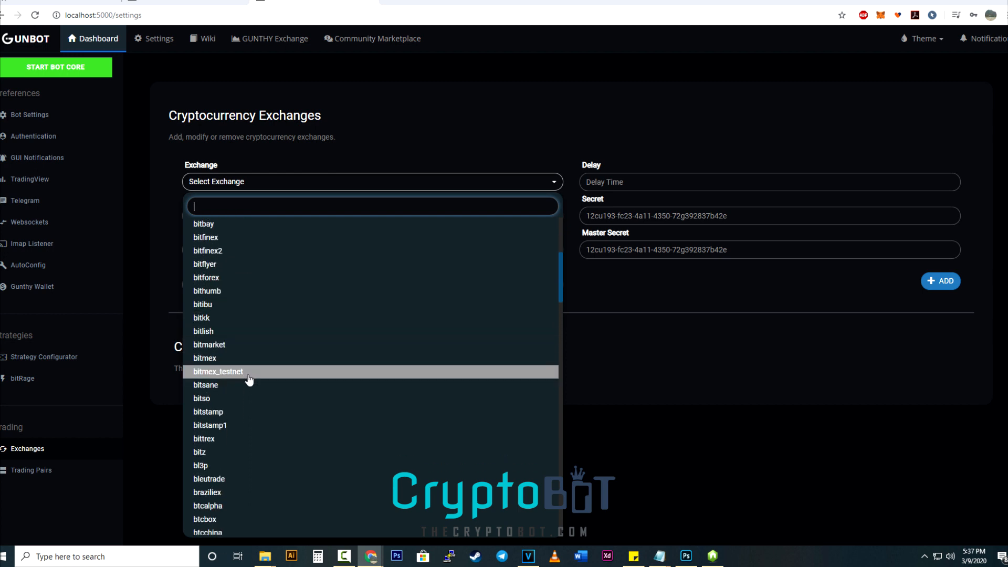
pyautogui.scroll(-1, 249, 379)
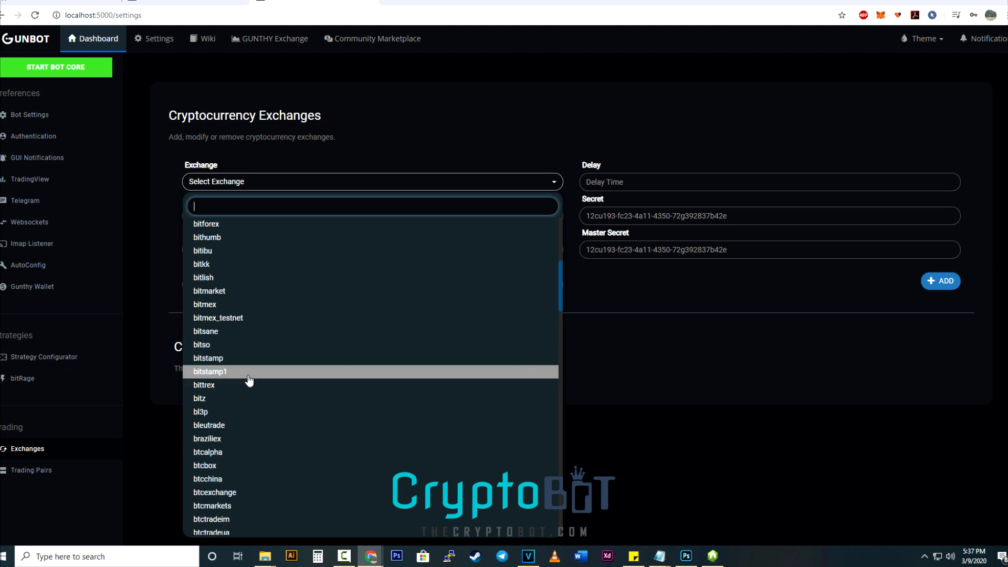
pyautogui.scroll(-1, 249, 379)
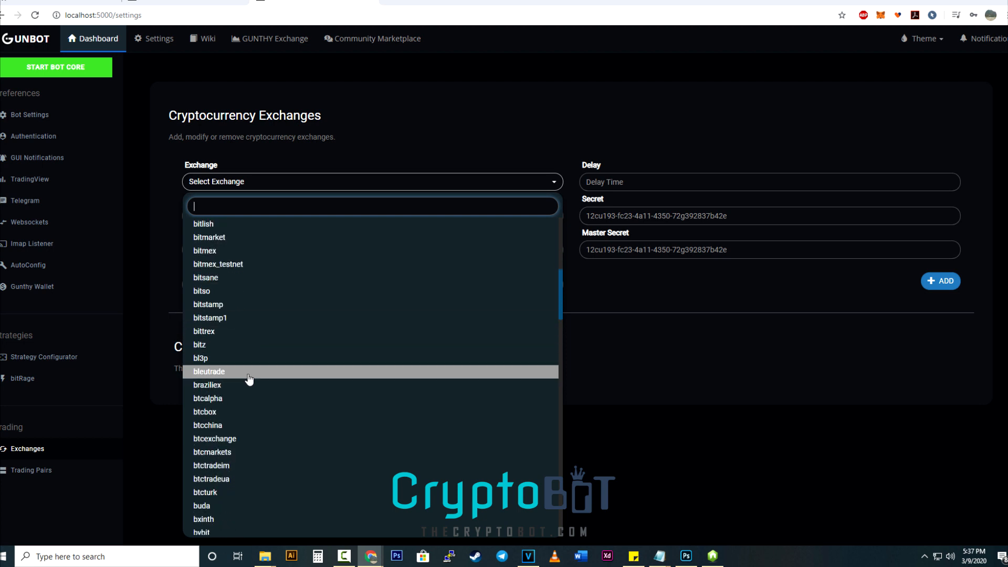
pyautogui.scroll(-2, 249, 379)
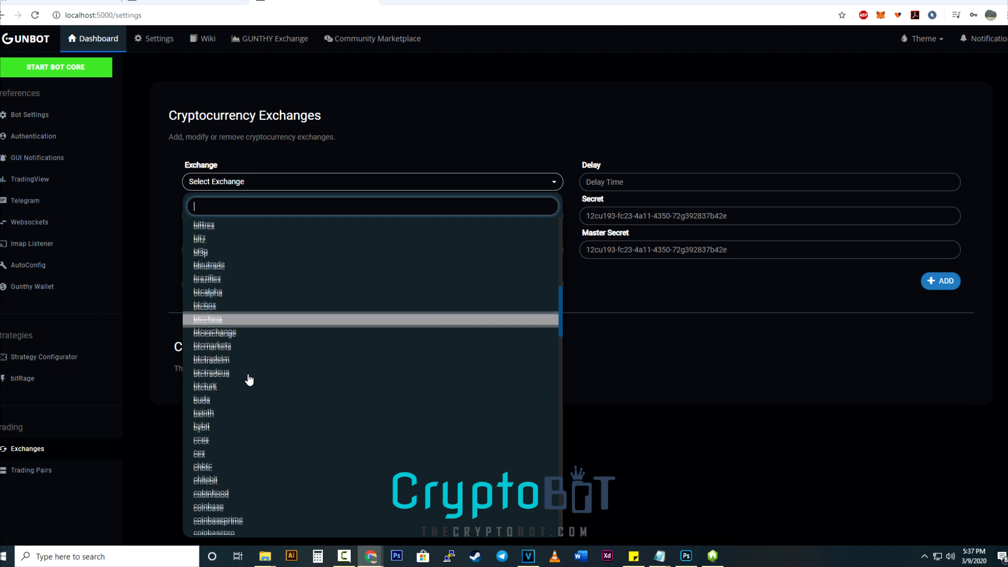
pyautogui.scroll(-1, 249, 379)
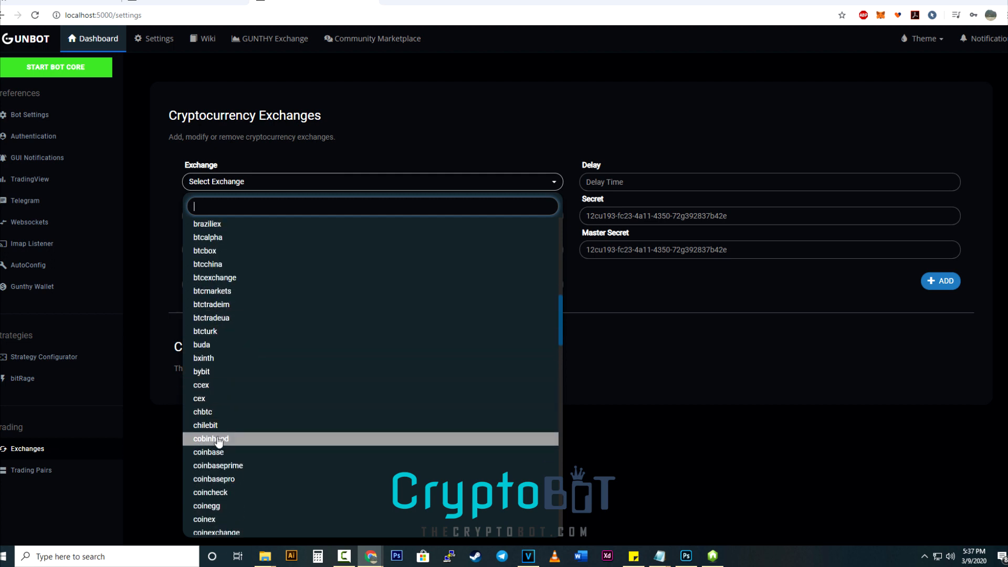
pyautogui.scroll(-1, 284, 445)
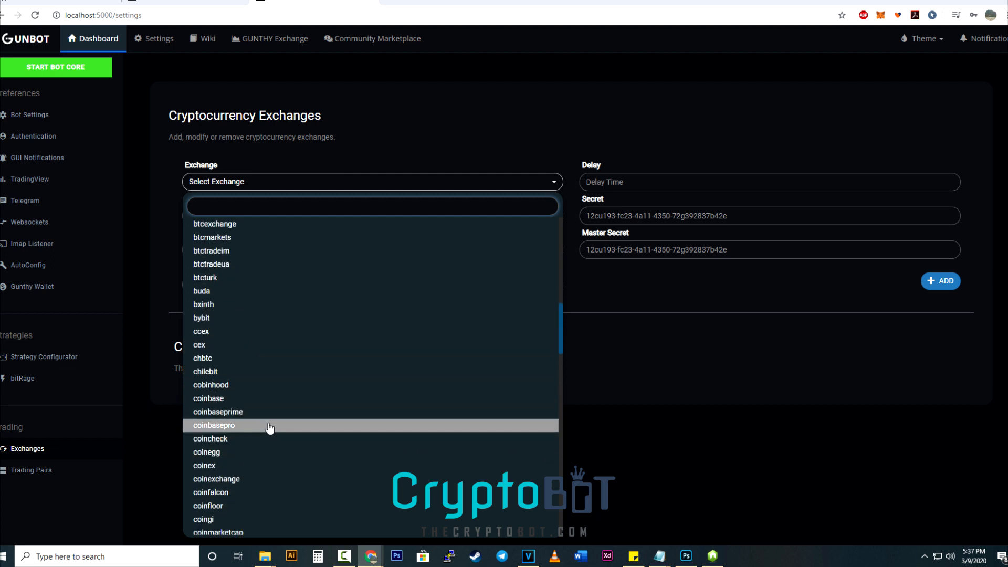
pyautogui.scroll(-1, 269, 428)
pyautogui.scroll(-2, 270, 429)
pyautogui.scroll(-3, 269, 428)
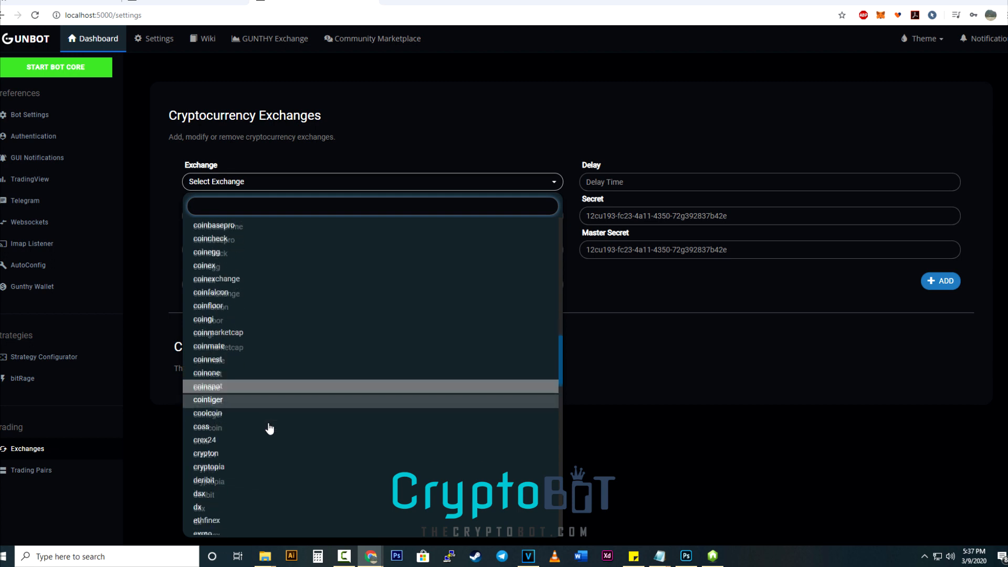
pyautogui.scroll(-1, 280, 430)
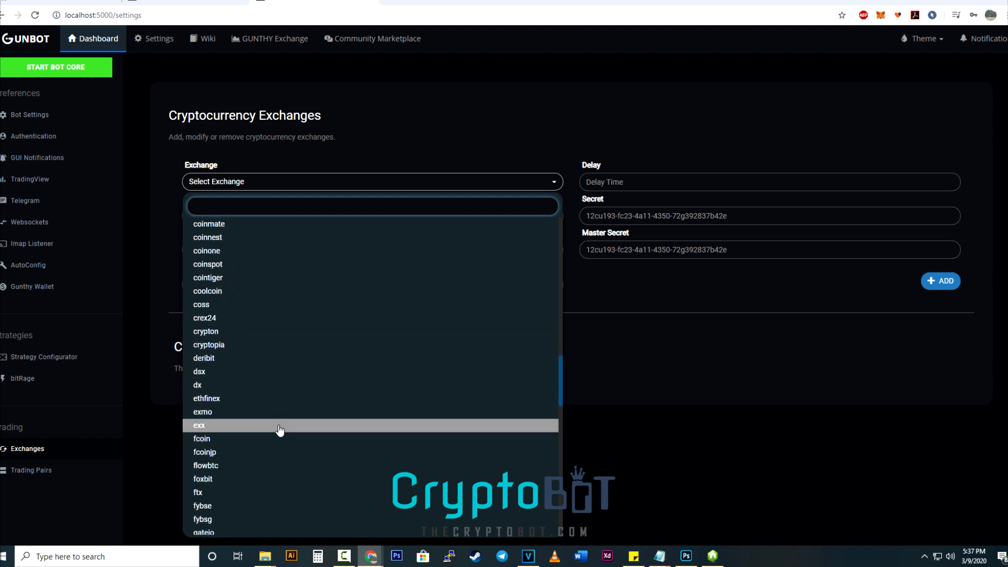
pyautogui.scroll(-1, 304, 431)
pyautogui.scroll(-1, 303, 432)
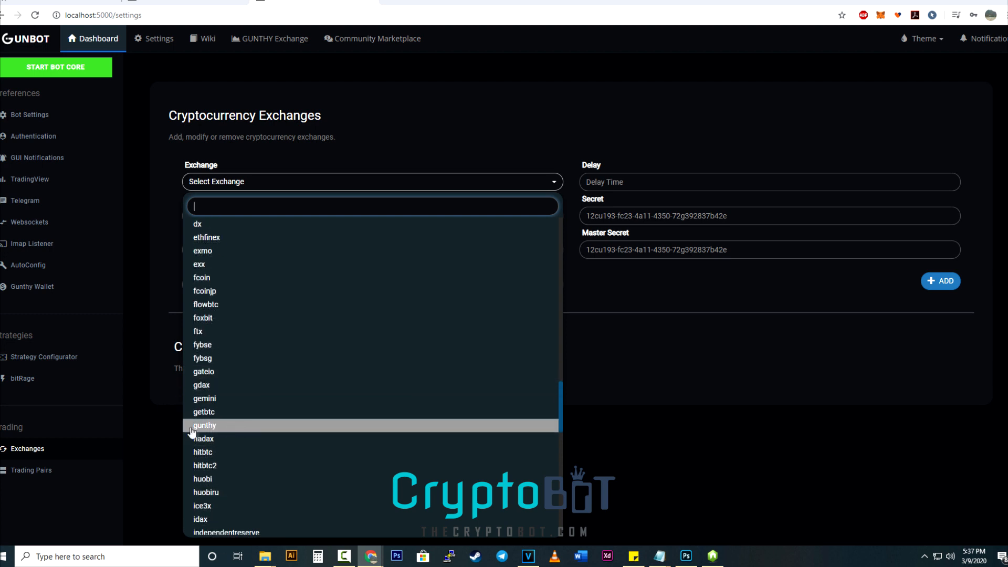
pyautogui.scroll(-2, 320, 421)
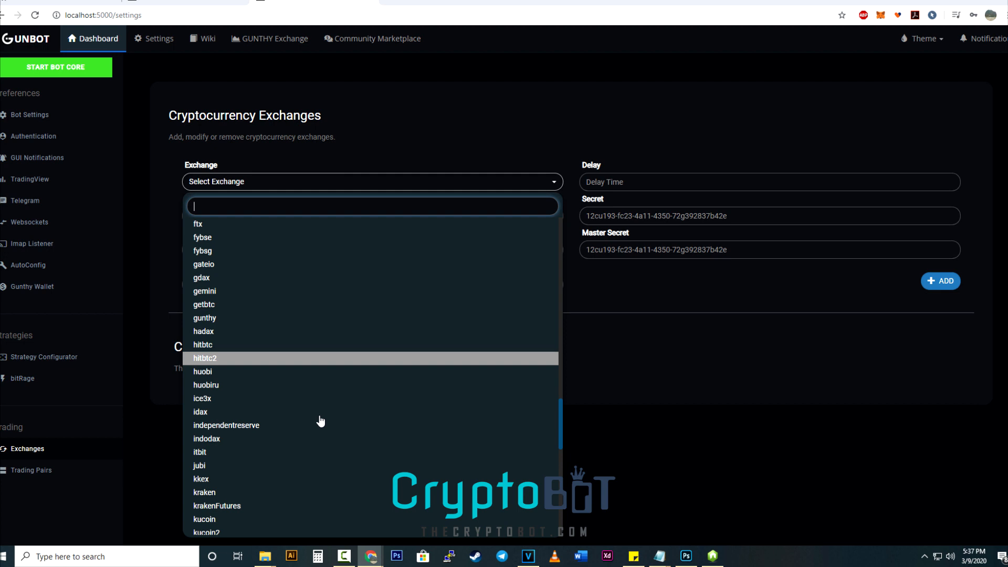
pyautogui.scroll(-2, 320, 421)
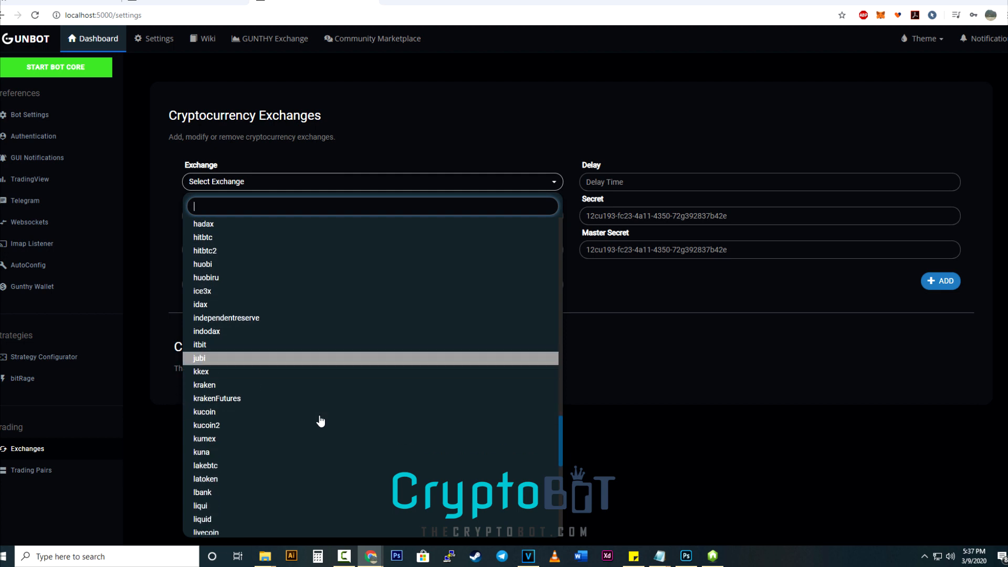
pyautogui.scroll(-2, 354, 421)
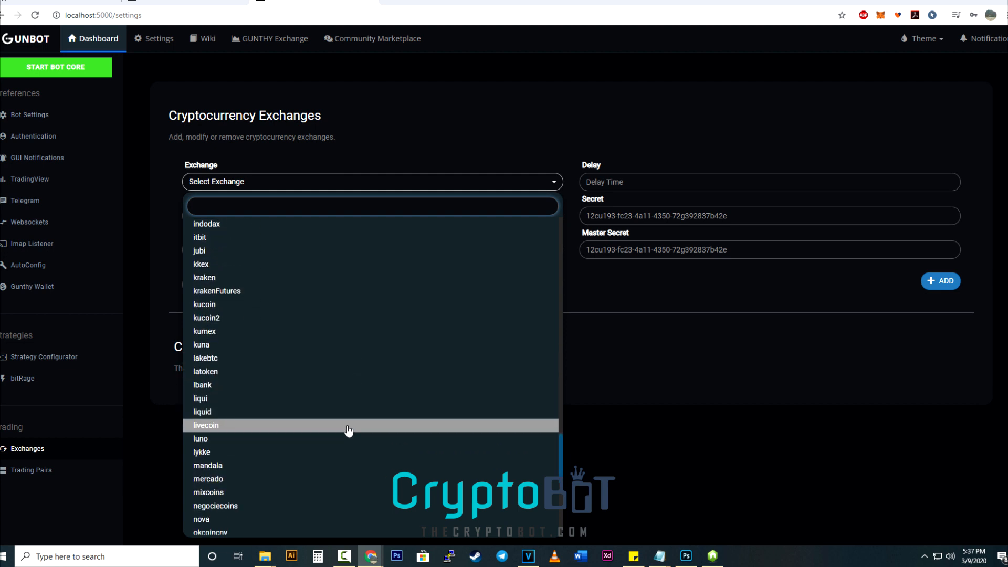
pyautogui.scroll(-2, 323, 432)
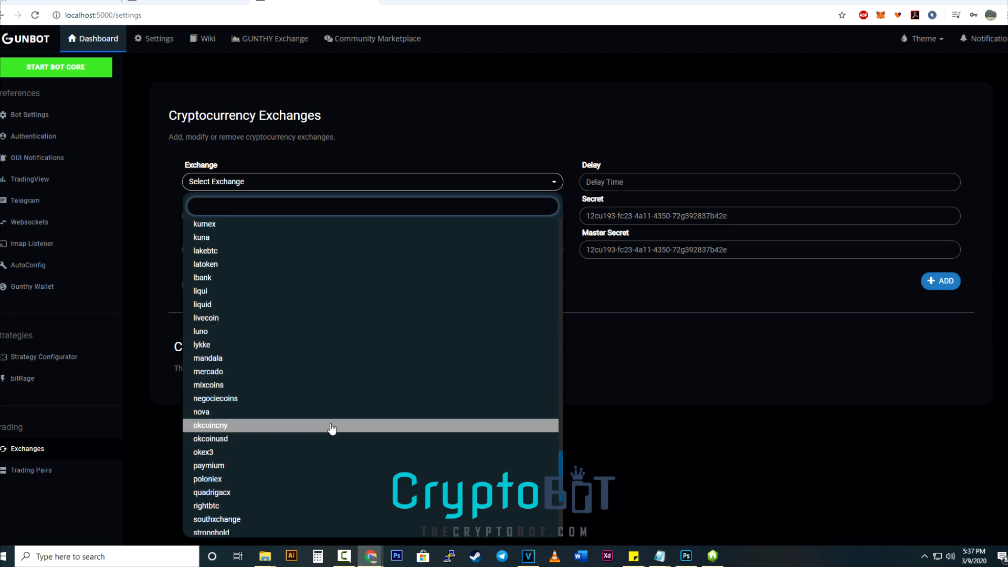
pyautogui.scroll(-4, 335, 430)
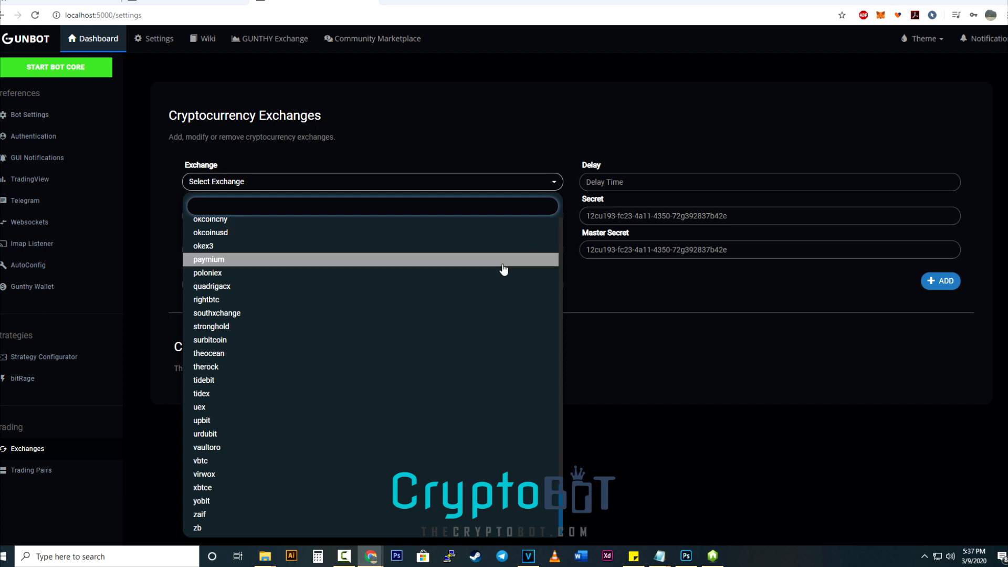
pyautogui.scroll(12, 444, 273)
pyautogui.scroll(8, 444, 272)
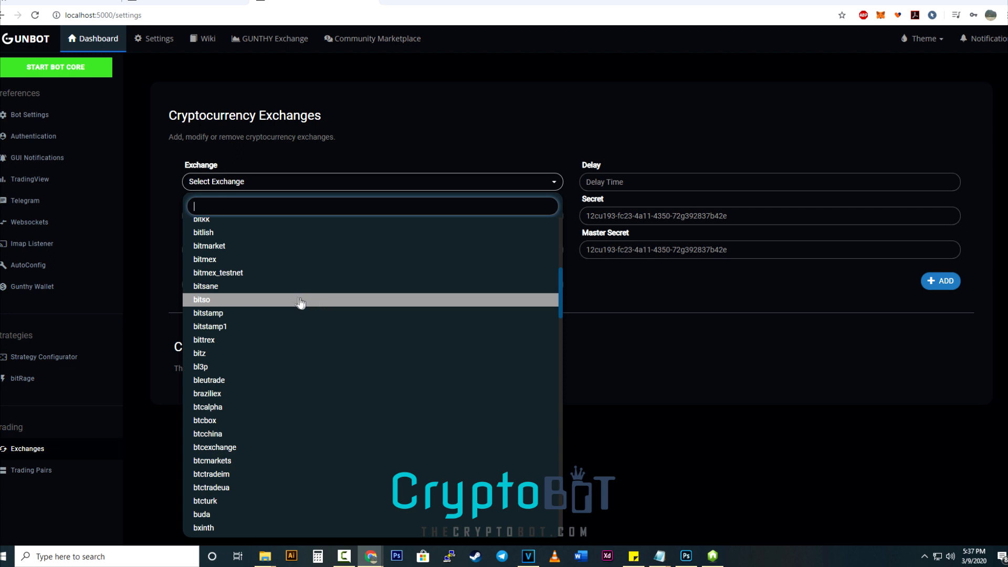
pyautogui.scroll(3, 276, 277)
pyautogui.scroll(4, 243, 260)
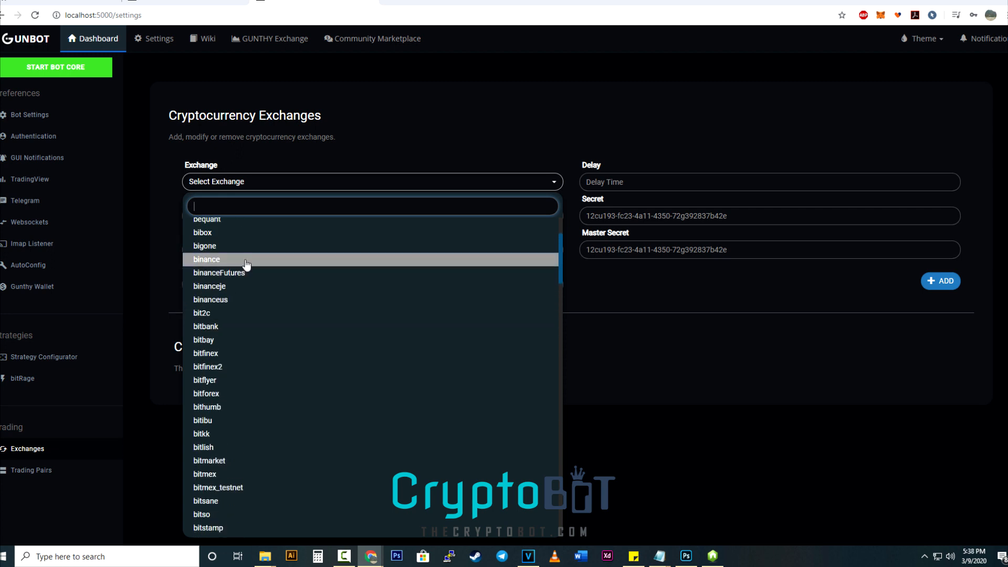
# Step: Select binance as the exchange and set the delay to 10
pyautogui.click(247, 262)
pyautogui.click(612, 181)
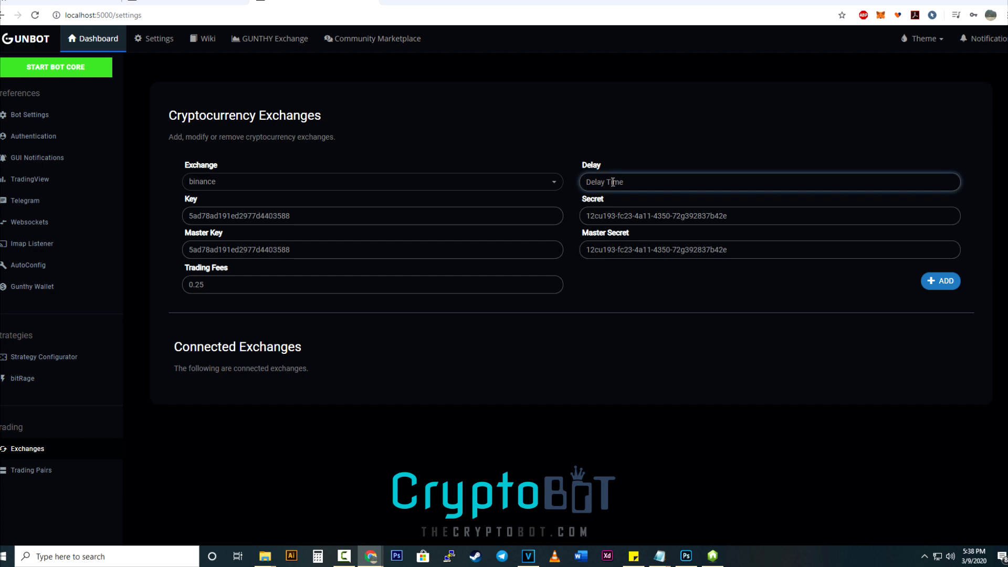
pyautogui.write('10')
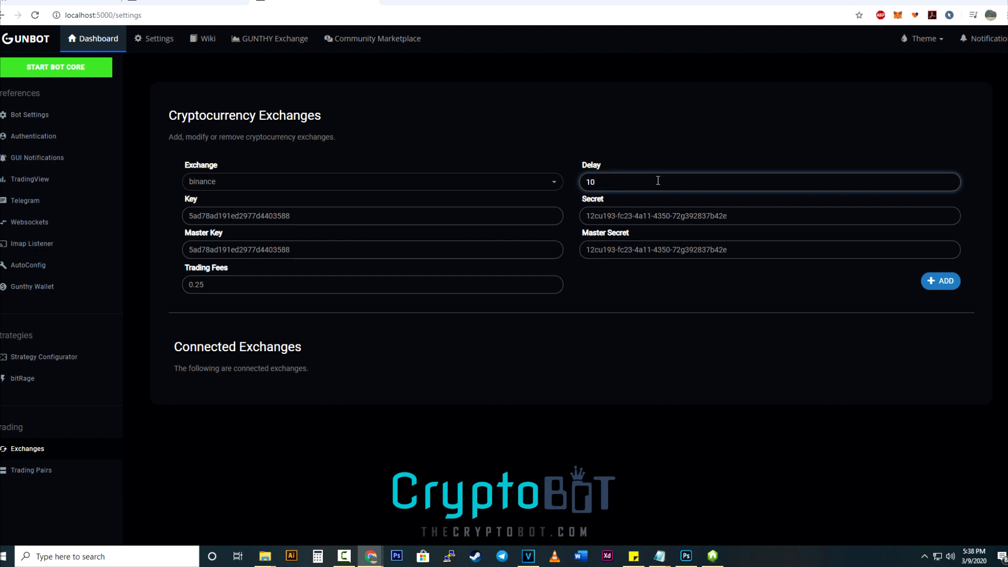
# Step: Paste the Binance API key from the notes into both Key and Master Key
pyautogui.hotkey('alt', 'Tab')
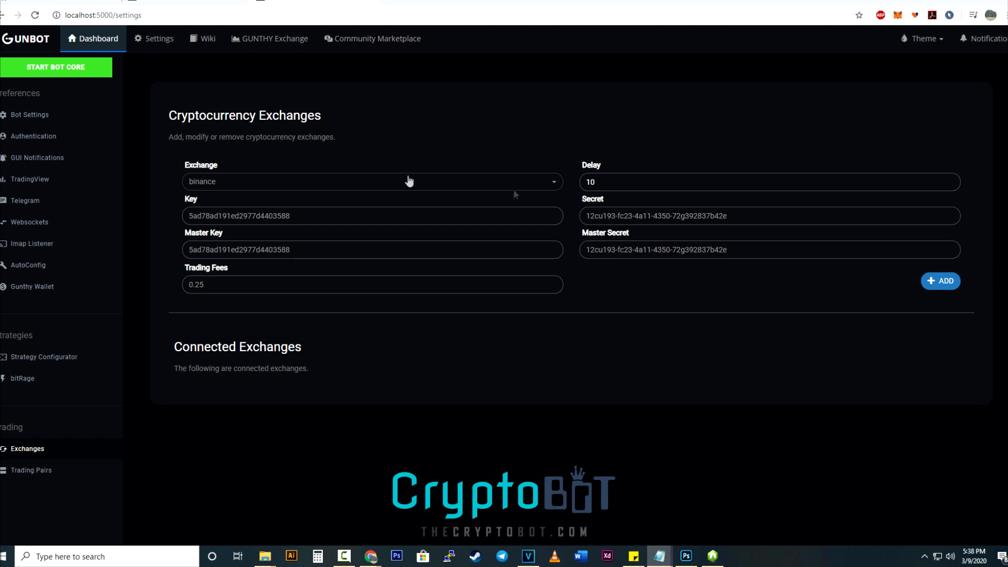
pyautogui.tripleClick(247, 218)
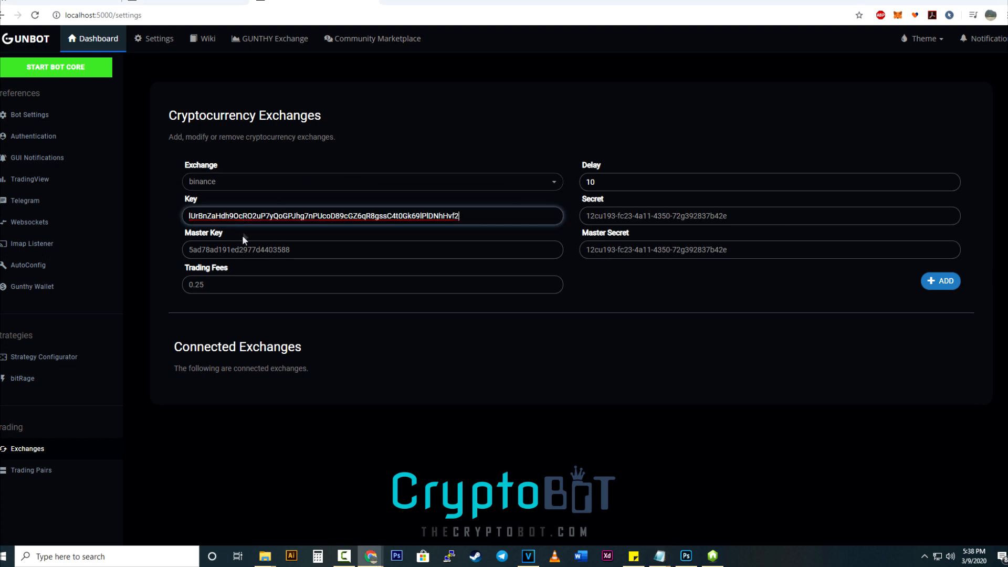
pyautogui.click(236, 251)
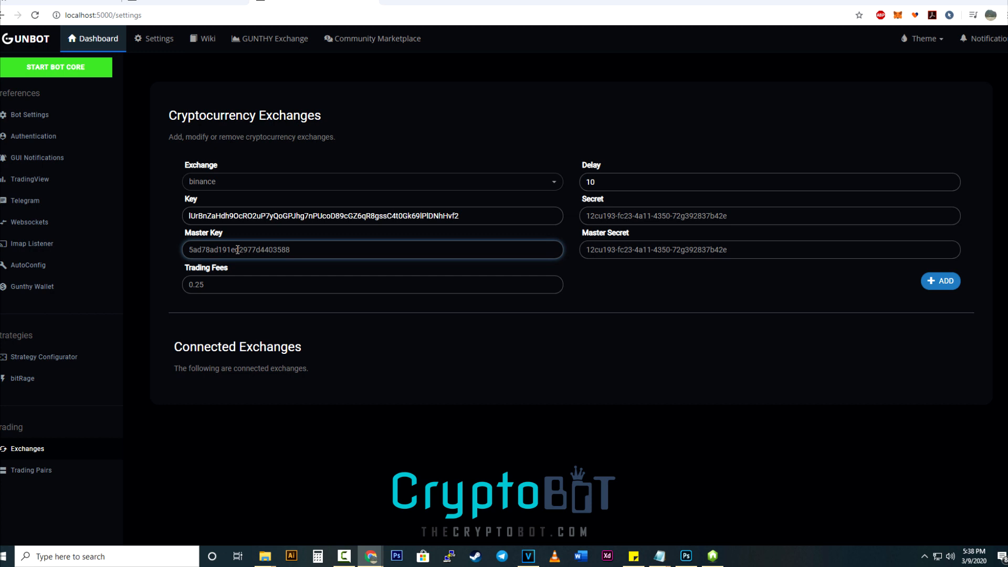
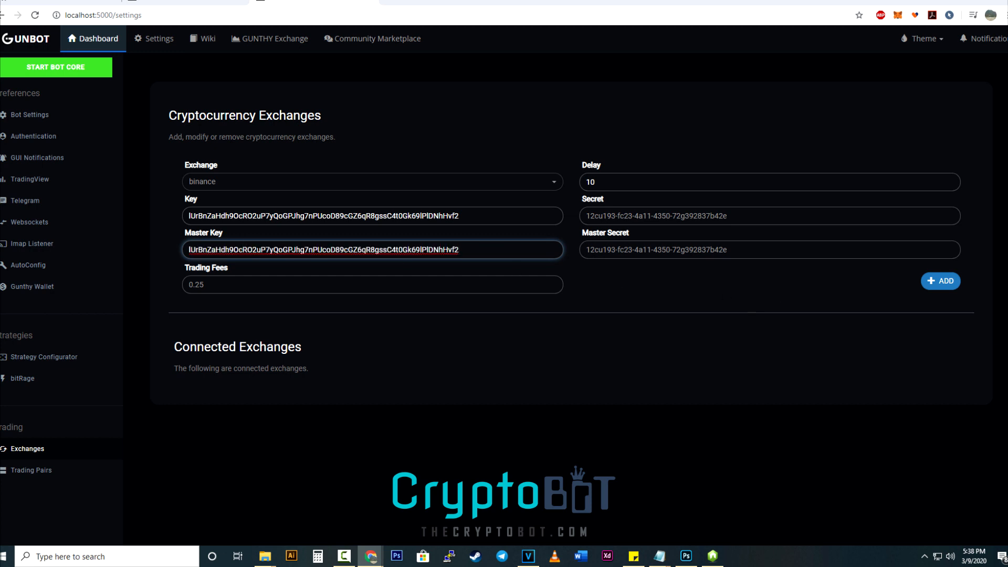
# Step: Paste the Binance API secret into Secret and Master Secret, keeping trading fees at 0.25
pyautogui.hotkey('alt', 'Tab')
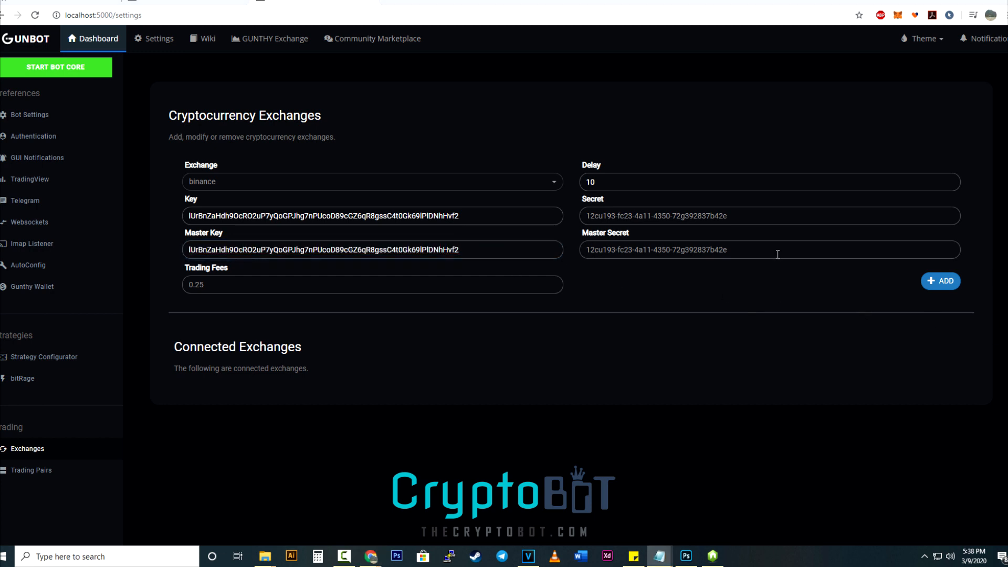
pyautogui.click(733, 217)
pyautogui.hotkey('alt', 'Tab')
pyautogui.click(640, 220)
pyautogui.hotkey('ctrl', 'v')
pyautogui.click(632, 251)
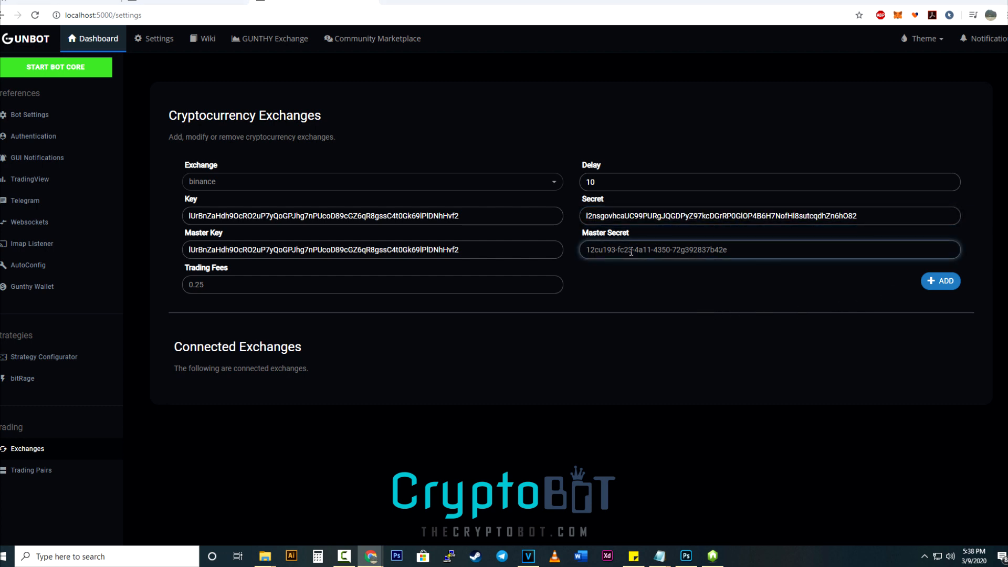
pyautogui.hotkey('ctrl', 'v')
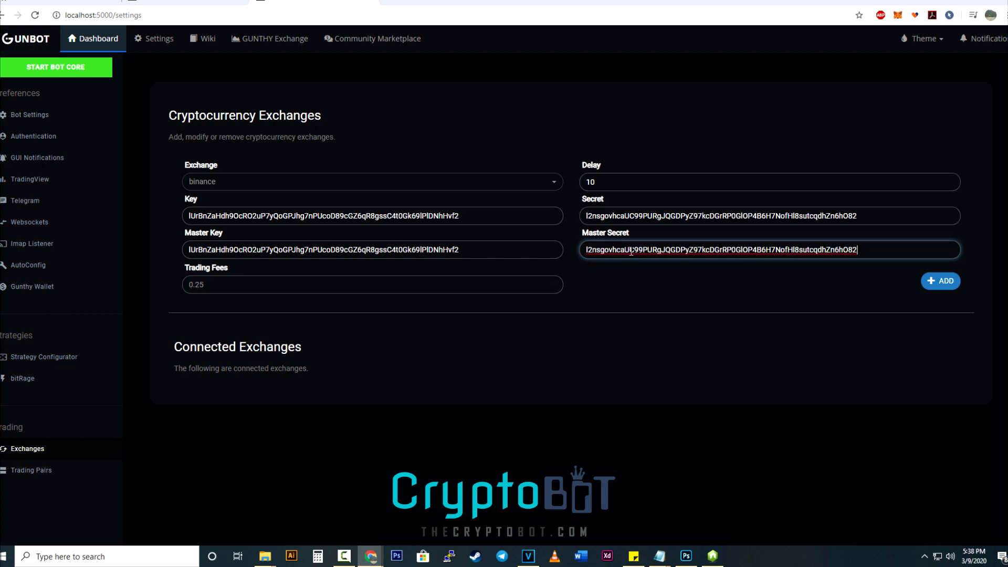
pyautogui.click(267, 285)
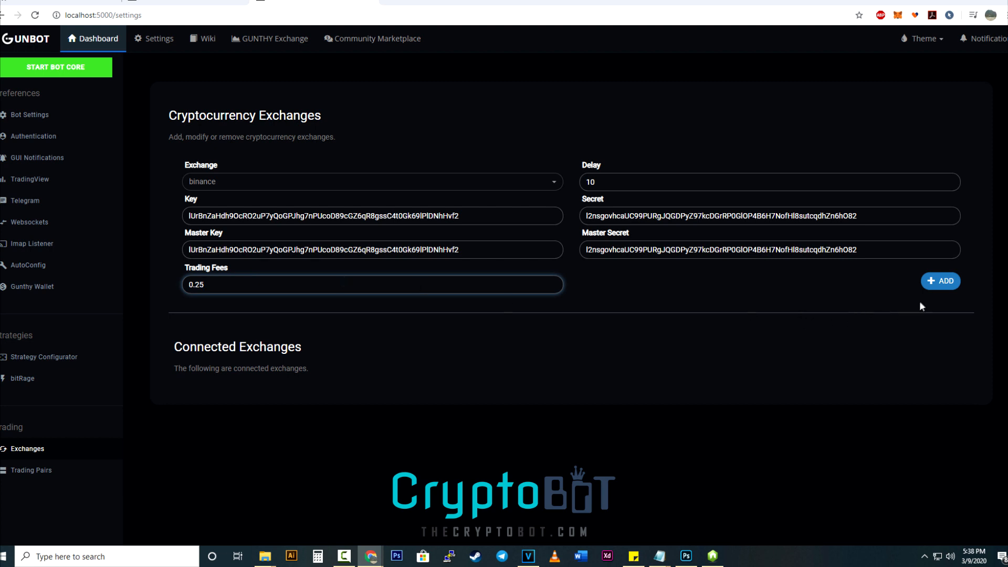
# Step: Add binance under Connected Exchanges and save the change to the config
pyautogui.click(941, 280)
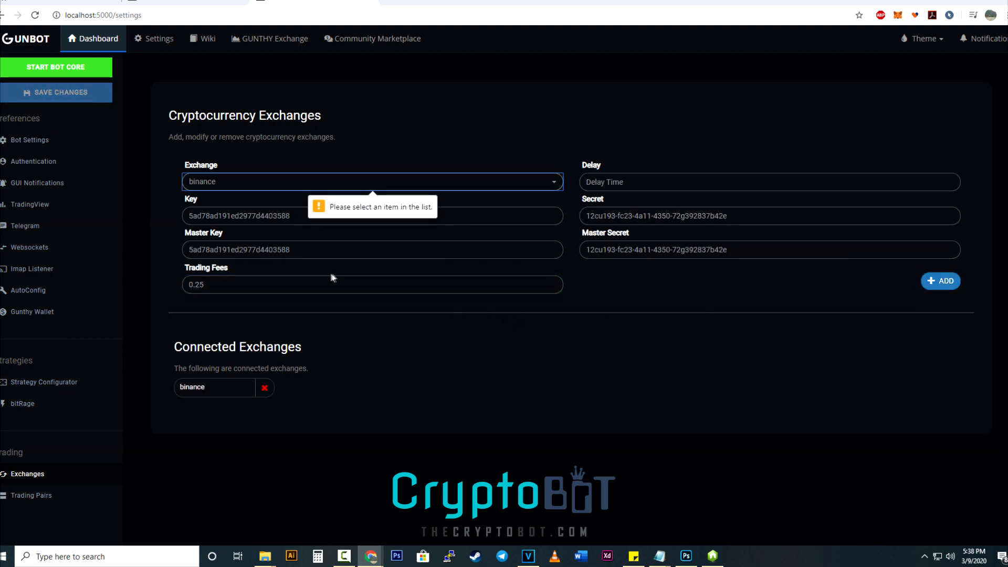
pyautogui.click(87, 100)
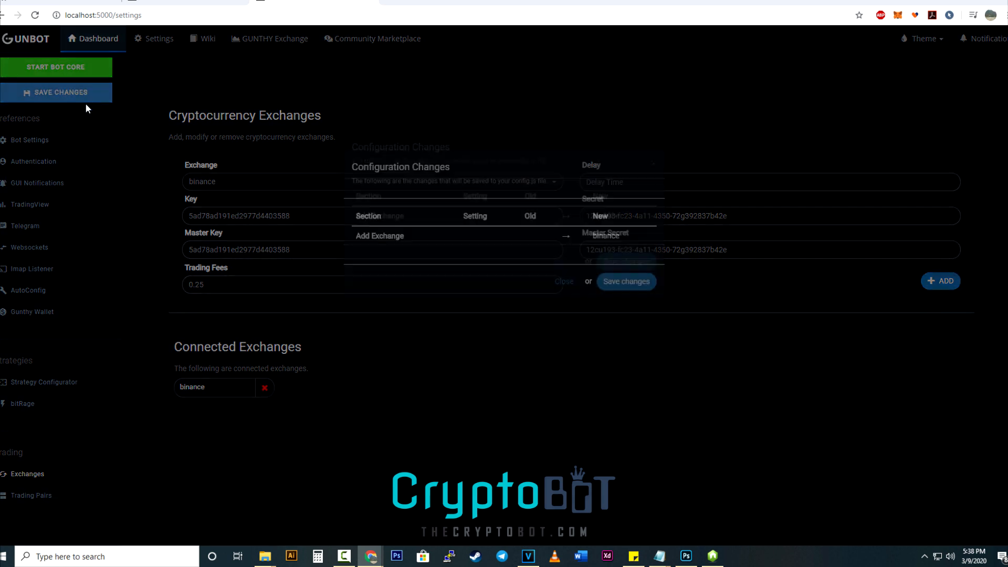
pyautogui.click(638, 360)
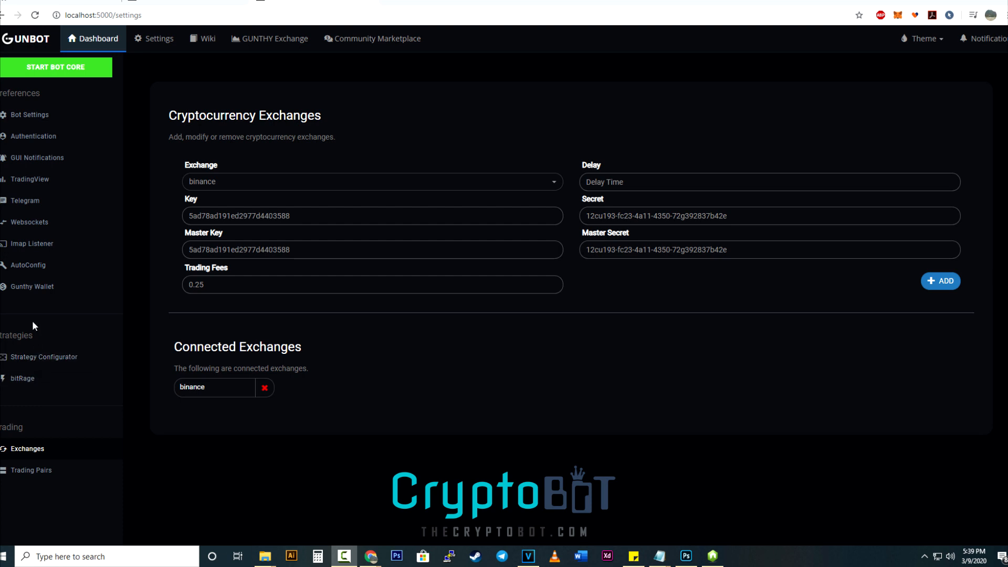
# Step: Paste the ERC-20 wallet address into the Gunthy Wallet setting and save it to the config
pyautogui.click(28, 292)
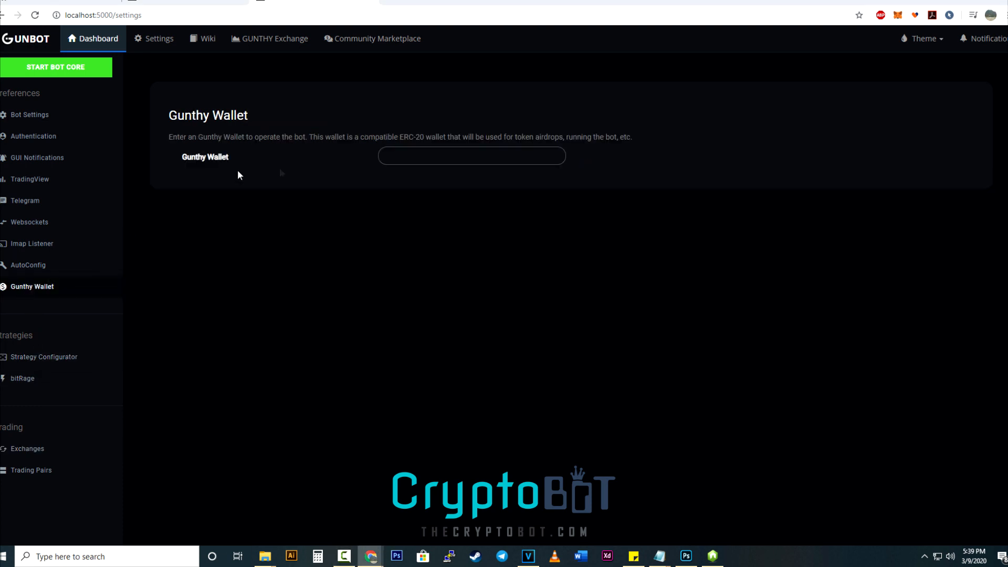
pyautogui.rightClick(408, 154)
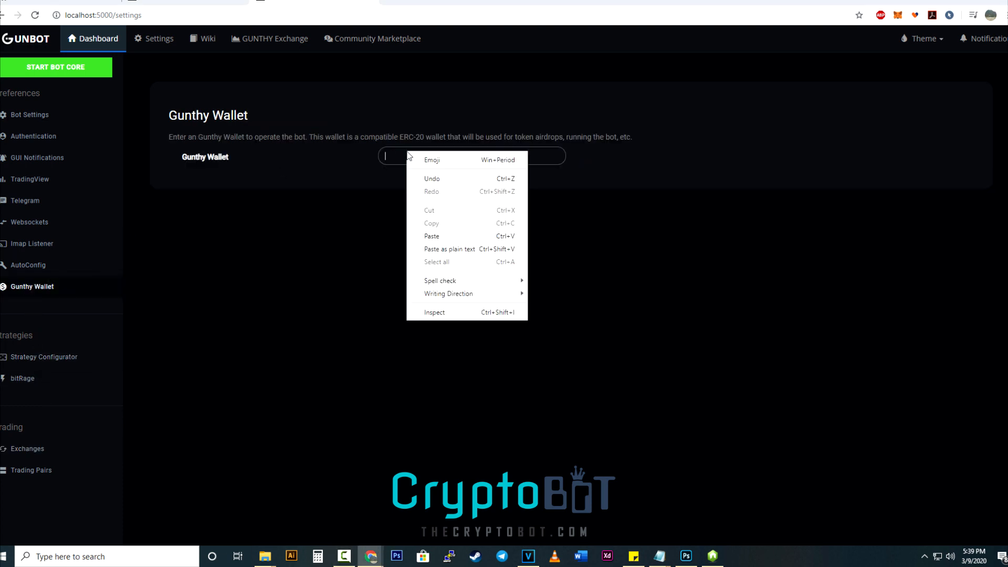
pyautogui.click(433, 236)
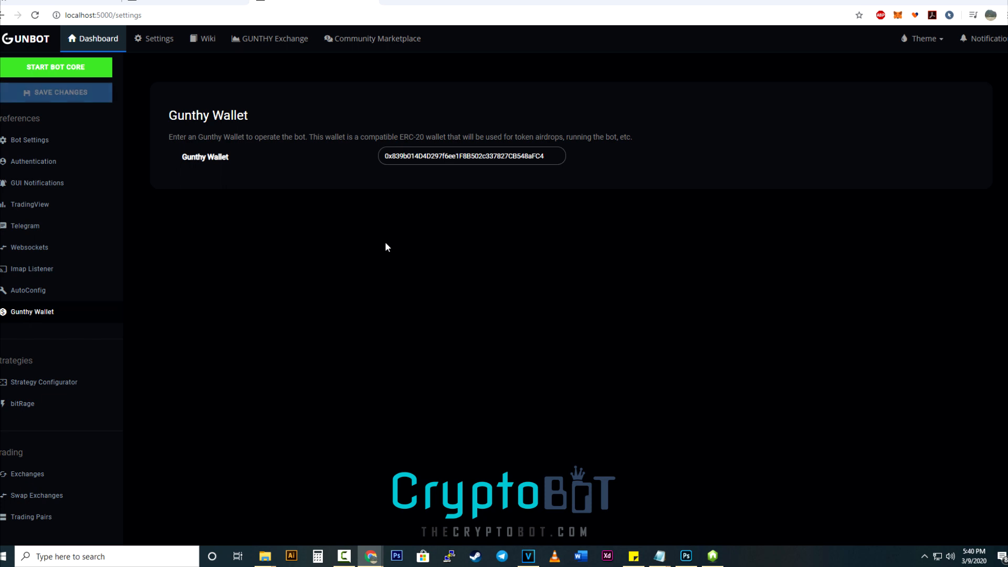
pyautogui.click(102, 96)
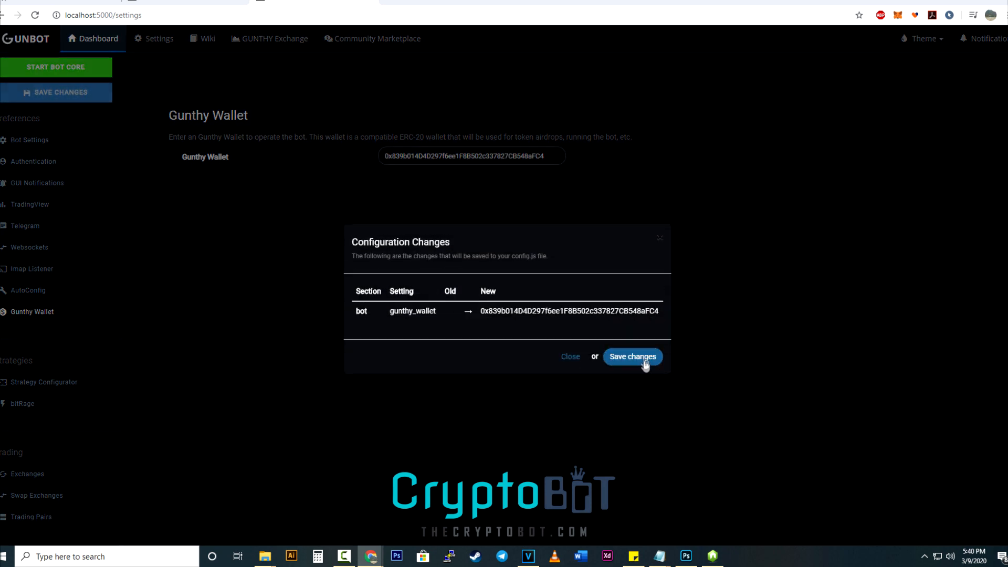
pyautogui.click(642, 358)
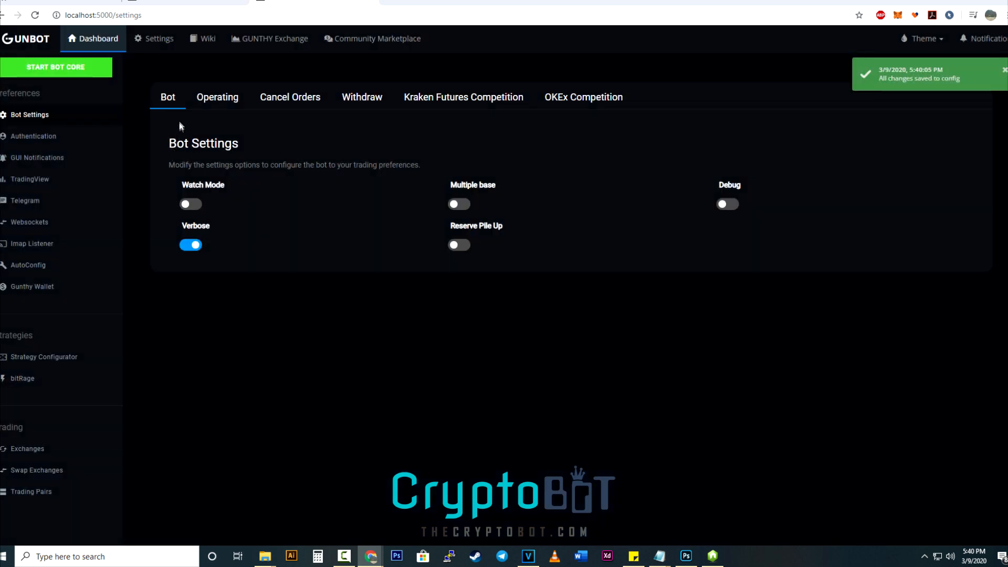
# Step: Go from the dashboard to the Trading Pairs page and enter BTC-ETH as the pair
pyautogui.click(99, 39)
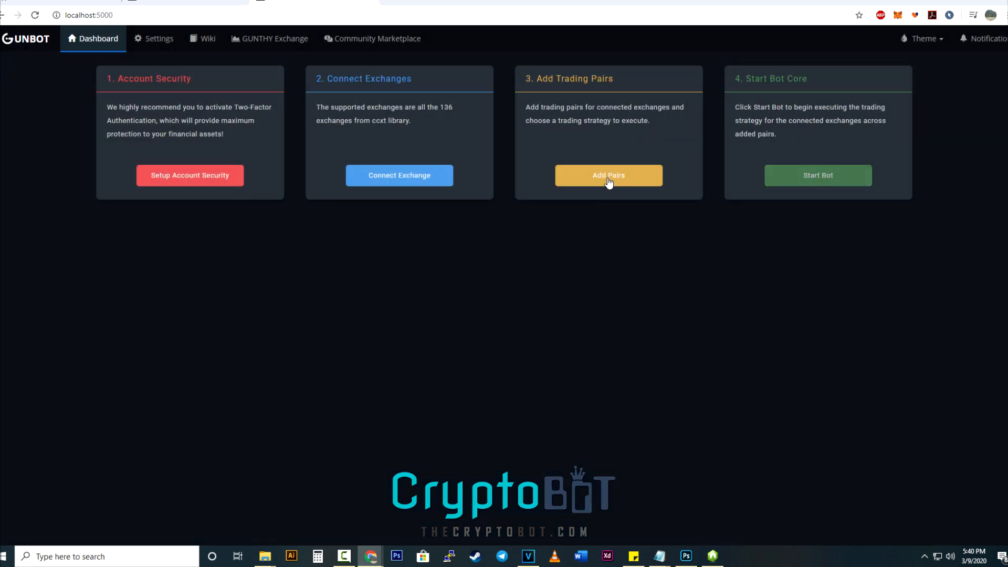
pyautogui.click(607, 183)
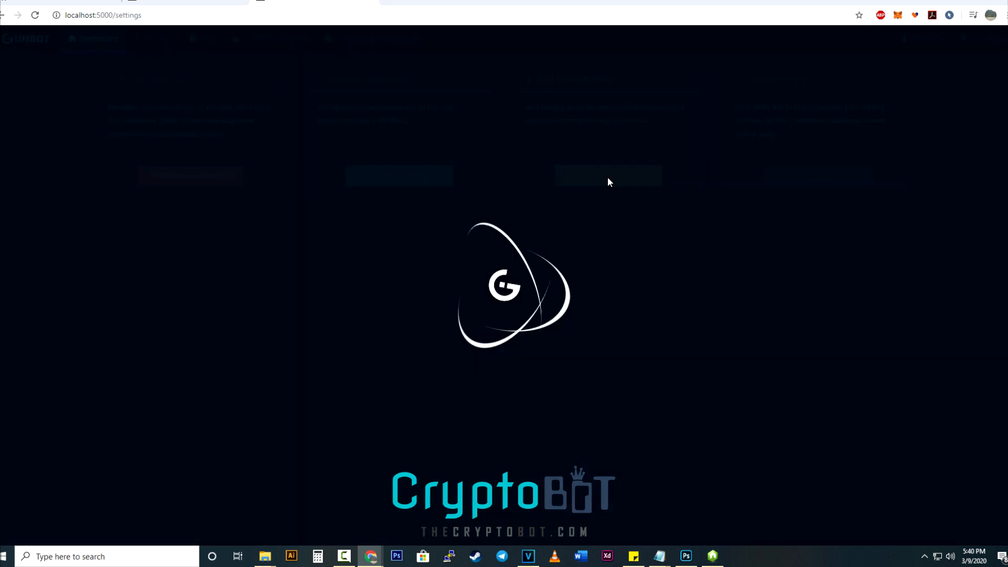
pyautogui.click(275, 180)
pyautogui.write('b')
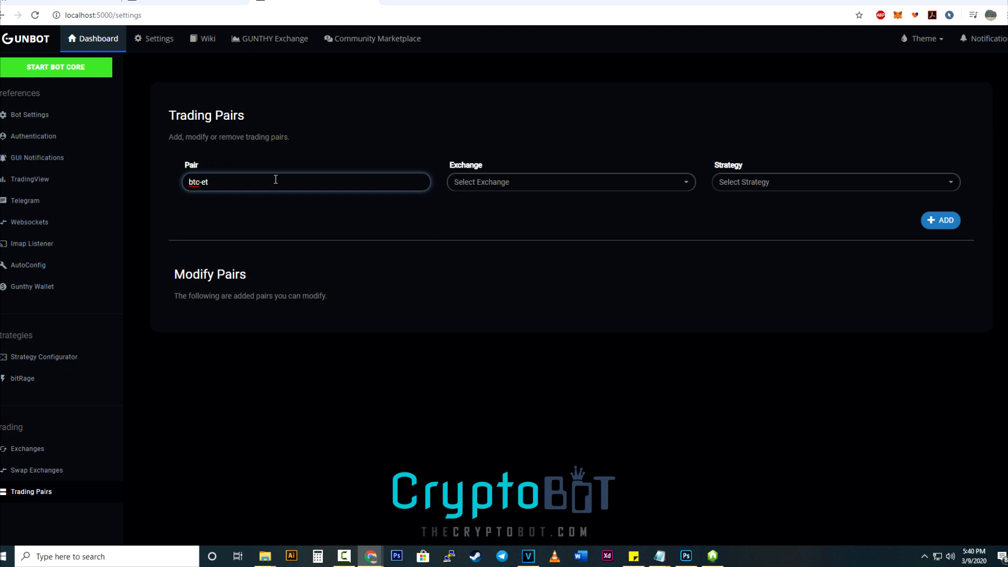
pyautogui.write('tc')
pyautogui.press('BackSpace')
pyautogui.press('BackSpace')
pyautogui.press('BackSpace')
pyautogui.write('BT')
pyautogui.press('Tab')
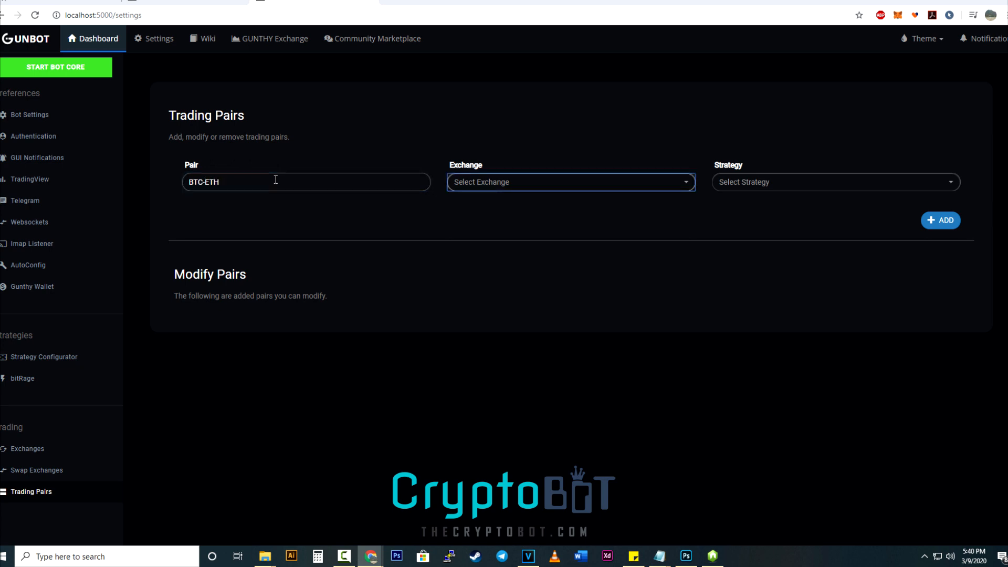
# Step: Add the BTC-ETH pair with exchange binance and the emotionless strategy
pyautogui.click(513, 181)
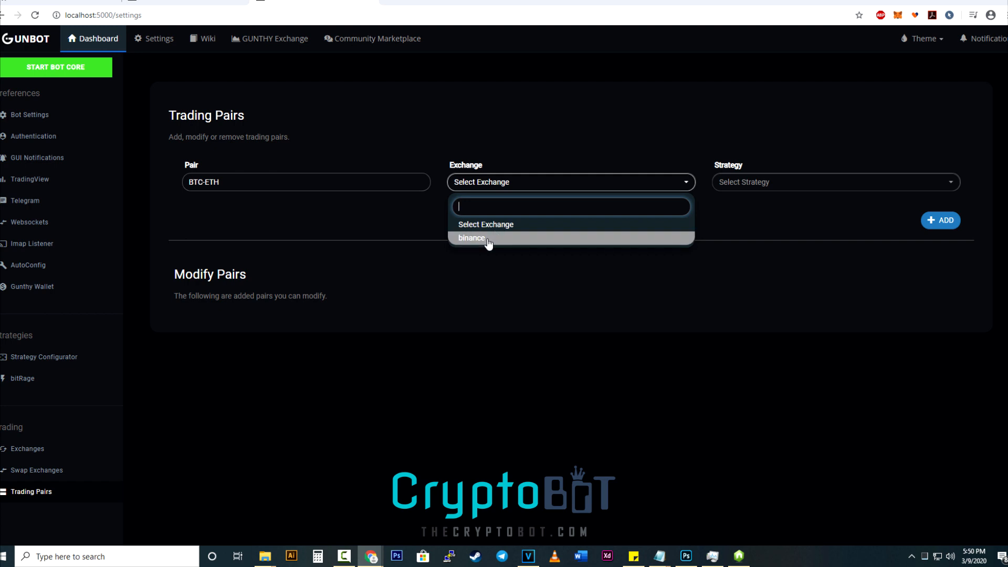
pyautogui.click(488, 239)
pyautogui.click(761, 188)
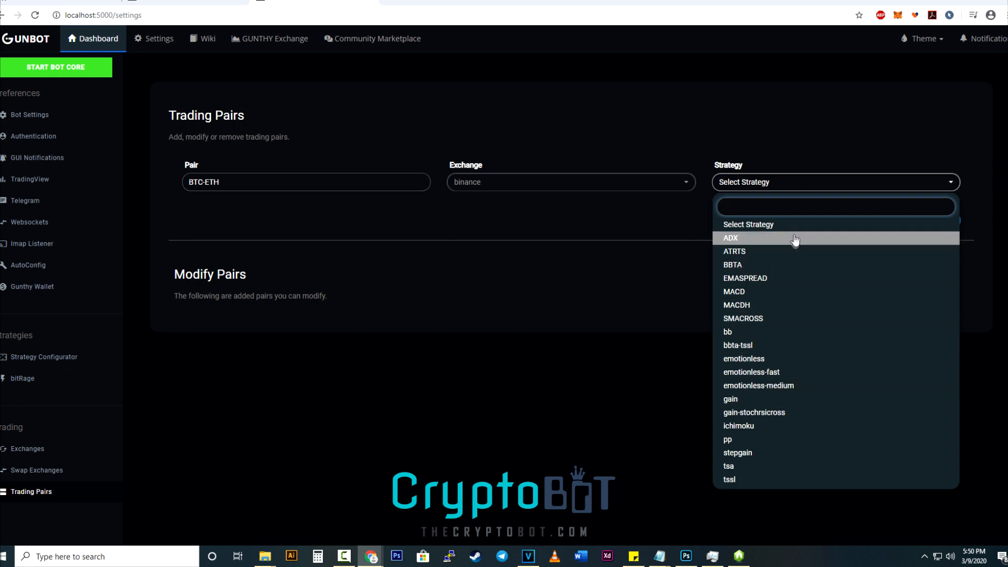
pyautogui.click(777, 361)
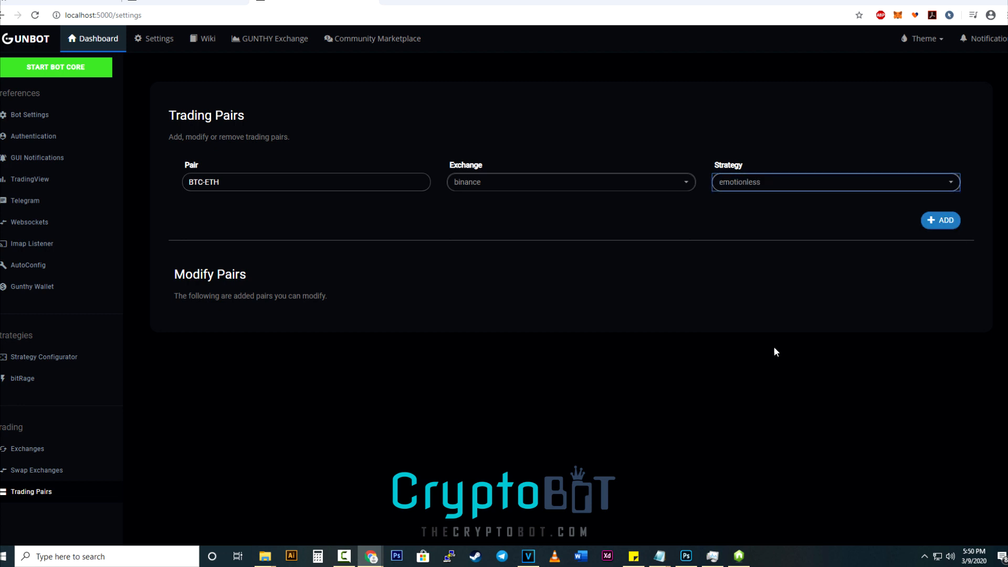
pyautogui.click(927, 220)
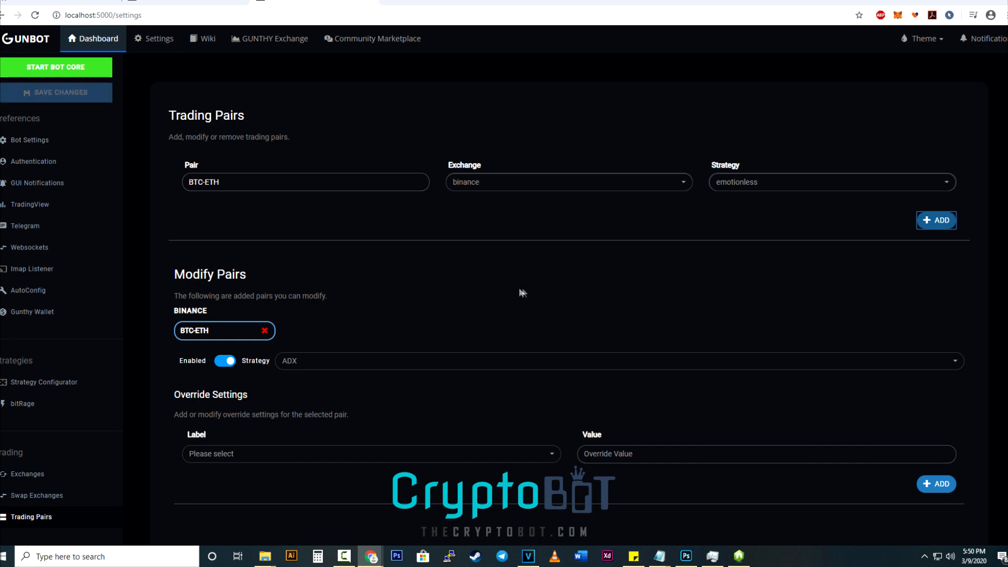
pyautogui.scroll(-1, 548, 298)
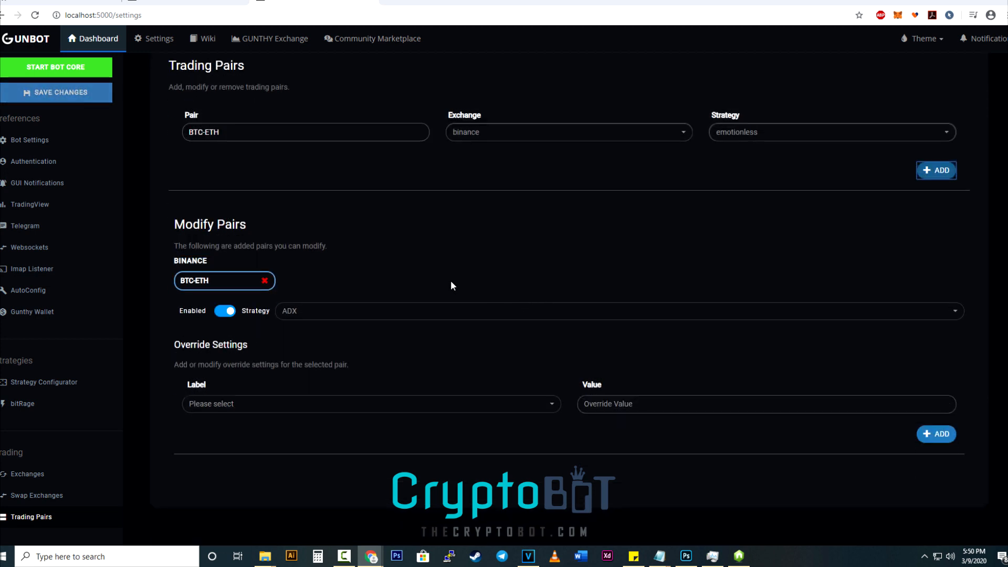
pyautogui.click(374, 312)
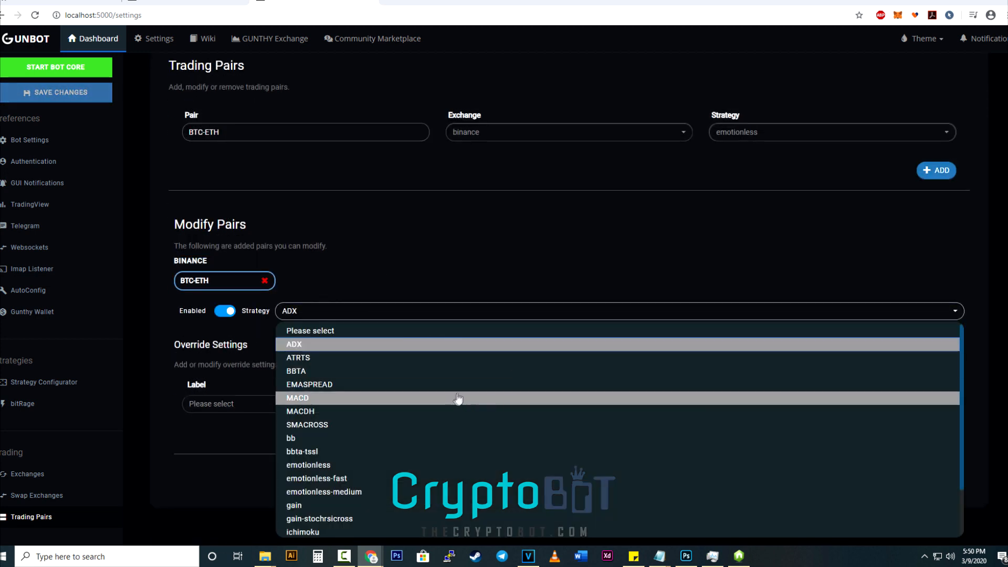
pyautogui.scroll(-1, 389, 374)
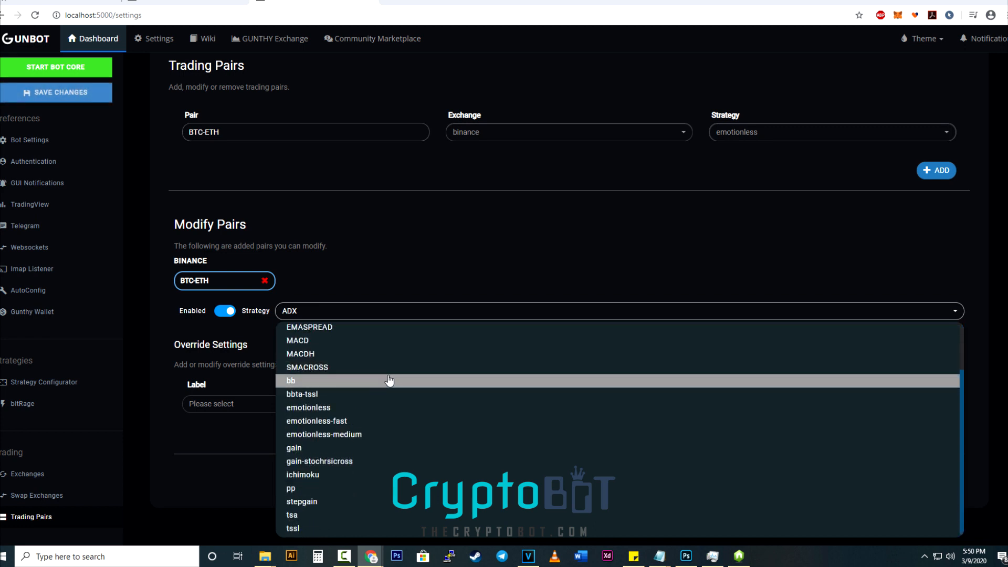
pyautogui.scroll(1, 528, 452)
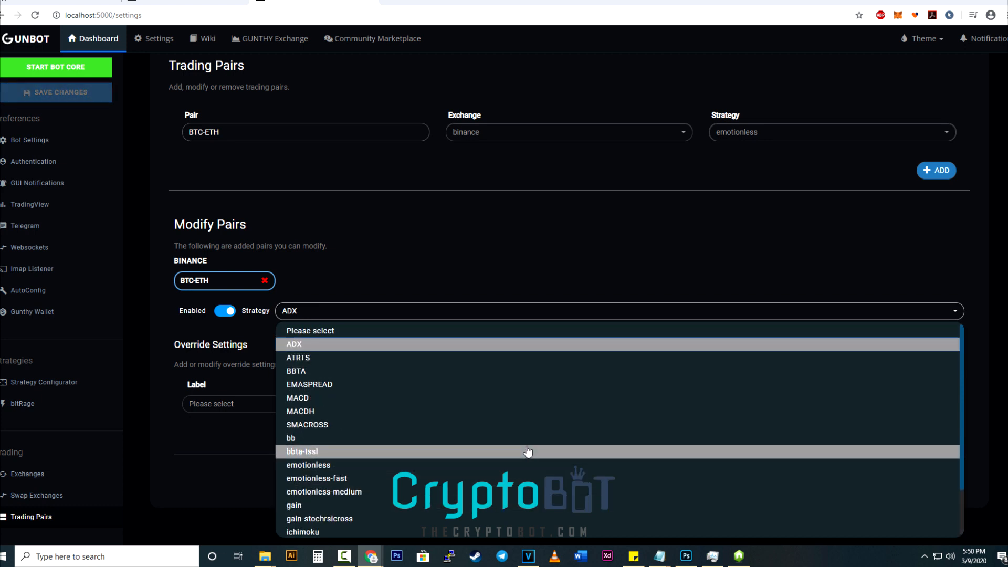
pyautogui.scroll(-1, 528, 452)
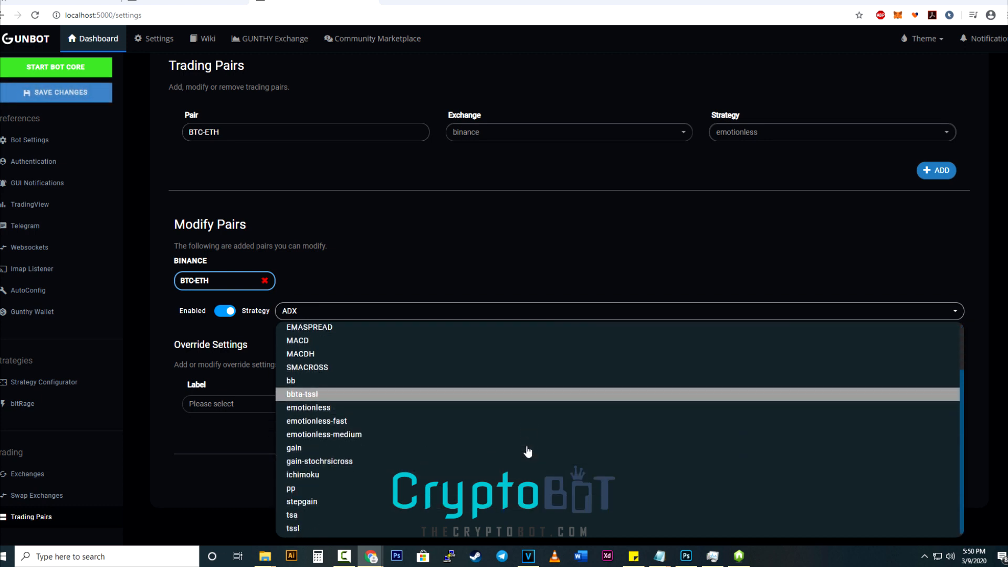
pyautogui.scroll(1, 528, 451)
pyautogui.click(498, 246)
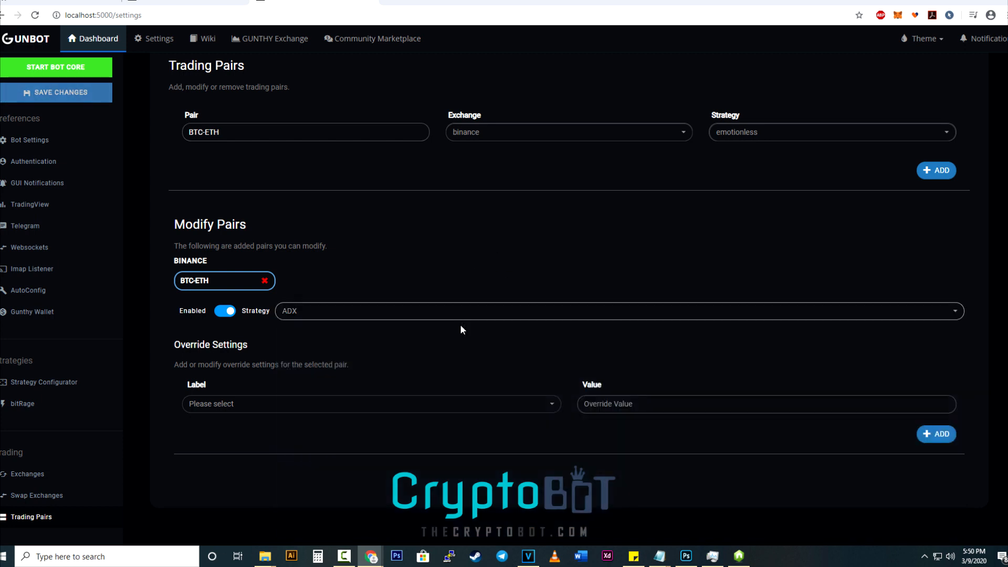
# Step: Browse the override Label list and close it without choosing a label
pyautogui.click(410, 402)
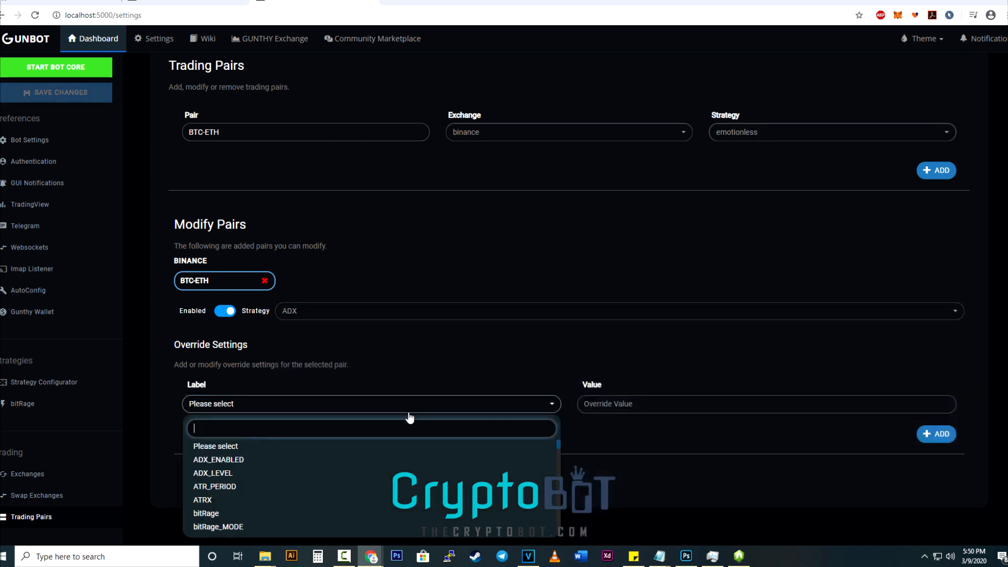
pyautogui.scroll(3, 403, 481)
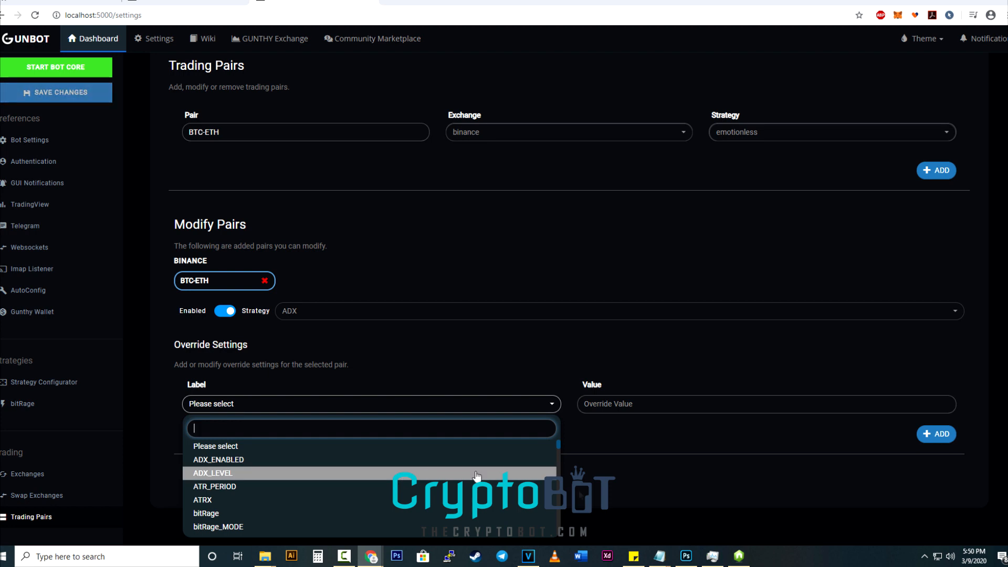
pyautogui.scroll(-2, 413, 491)
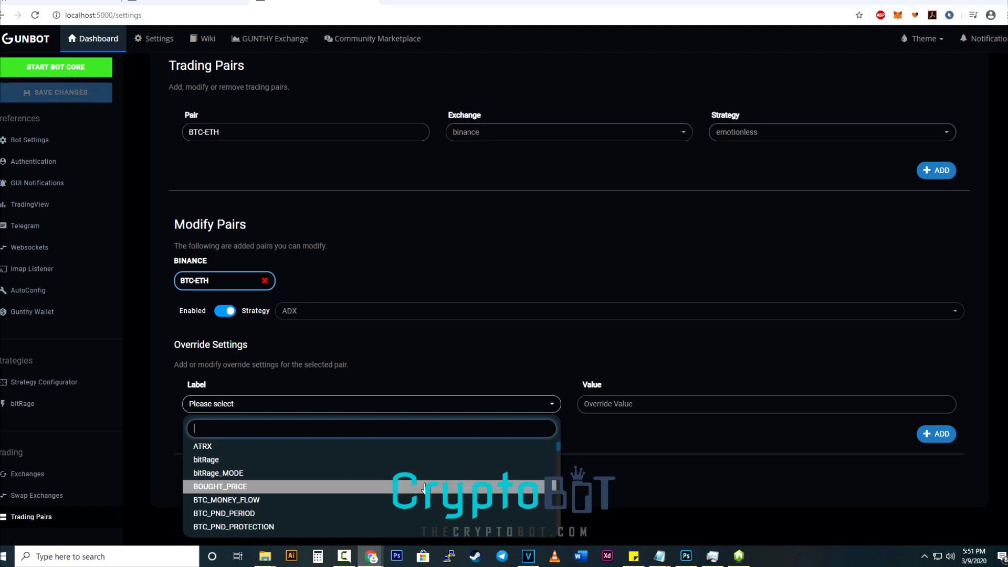
pyautogui.scroll(-2, 424, 488)
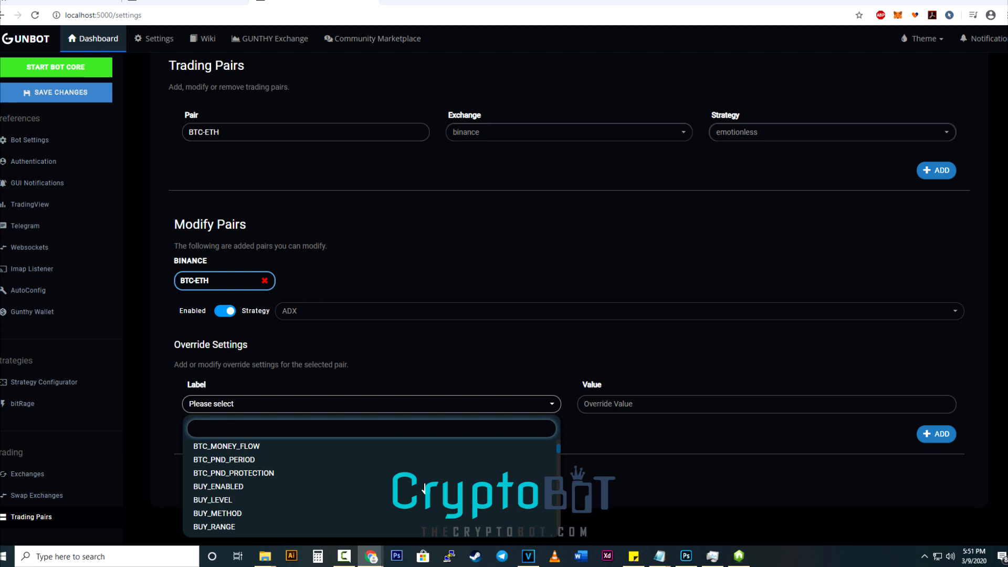
pyautogui.scroll(-2, 427, 484)
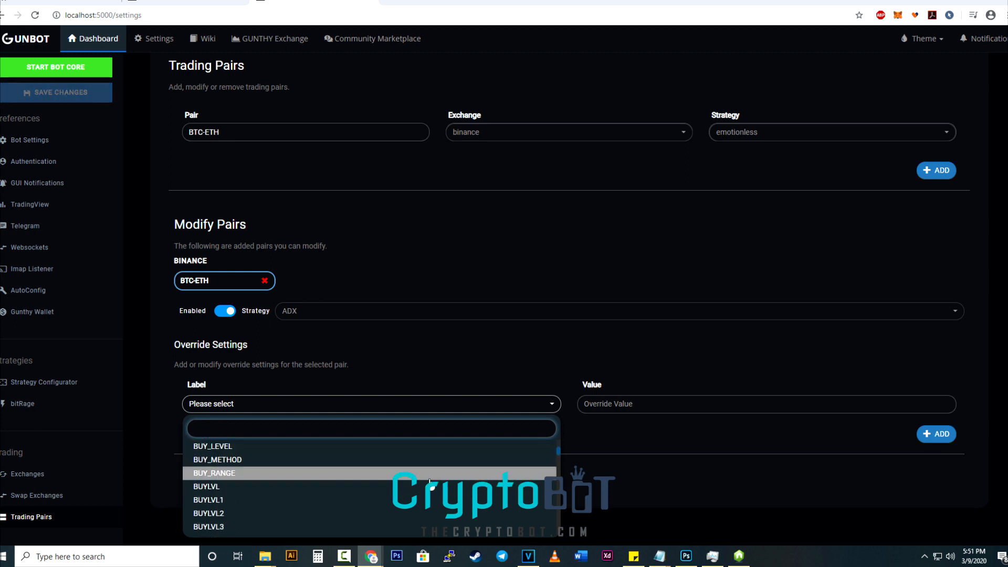
pyautogui.scroll(-2, 429, 481)
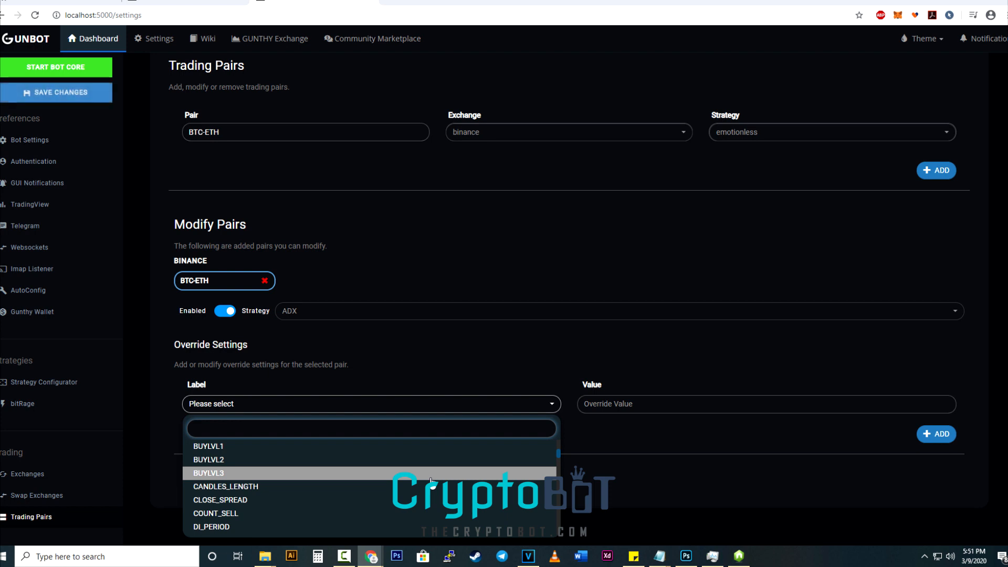
pyautogui.scroll(-2, 430, 482)
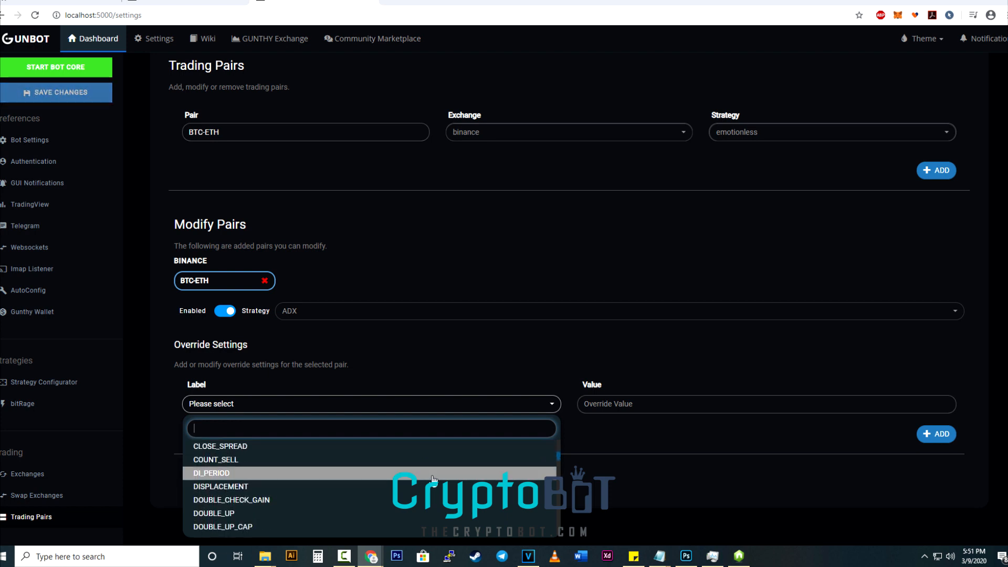
pyautogui.scroll(-2, 434, 480)
pyautogui.scroll(-2, 434, 480)
pyautogui.scroll(-2, 435, 478)
pyautogui.scroll(-2, 435, 478)
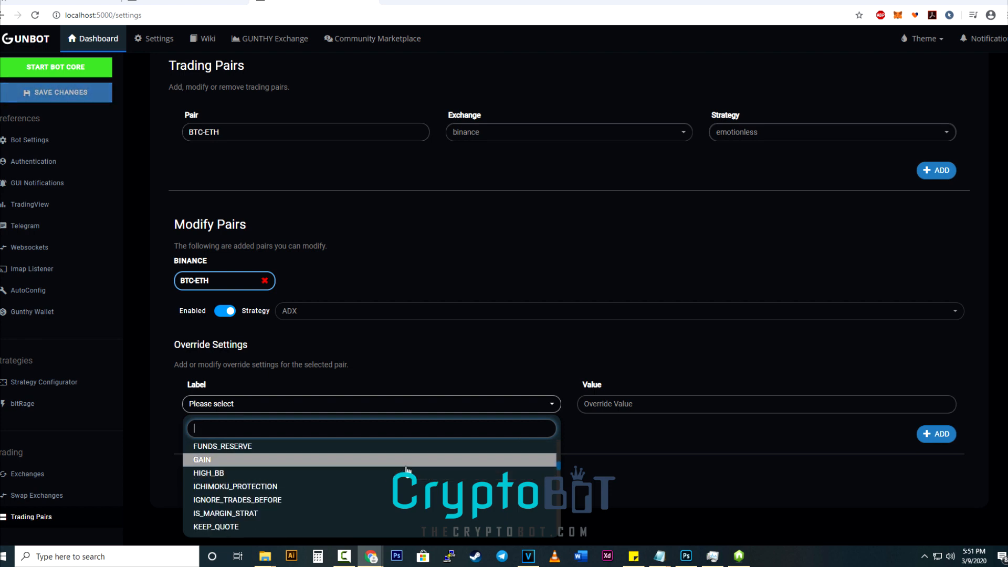
pyautogui.scroll(-2, 409, 473)
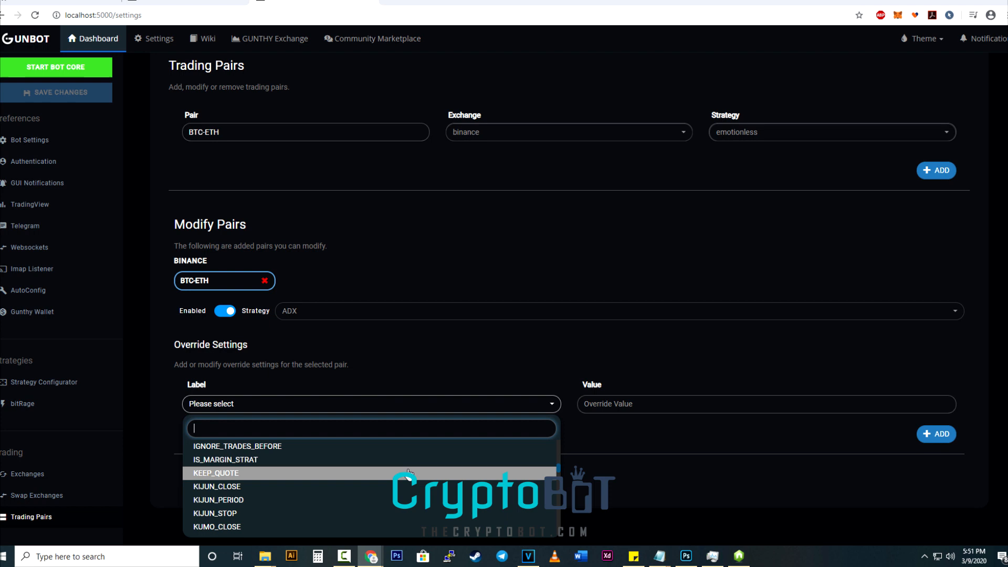
pyautogui.scroll(-2, 408, 478)
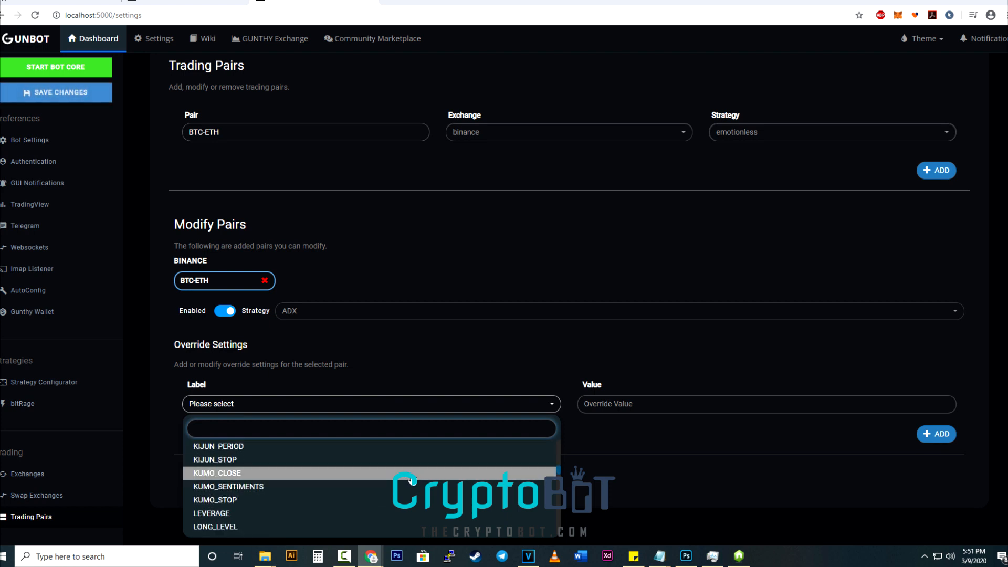
pyautogui.scroll(-2, 414, 482)
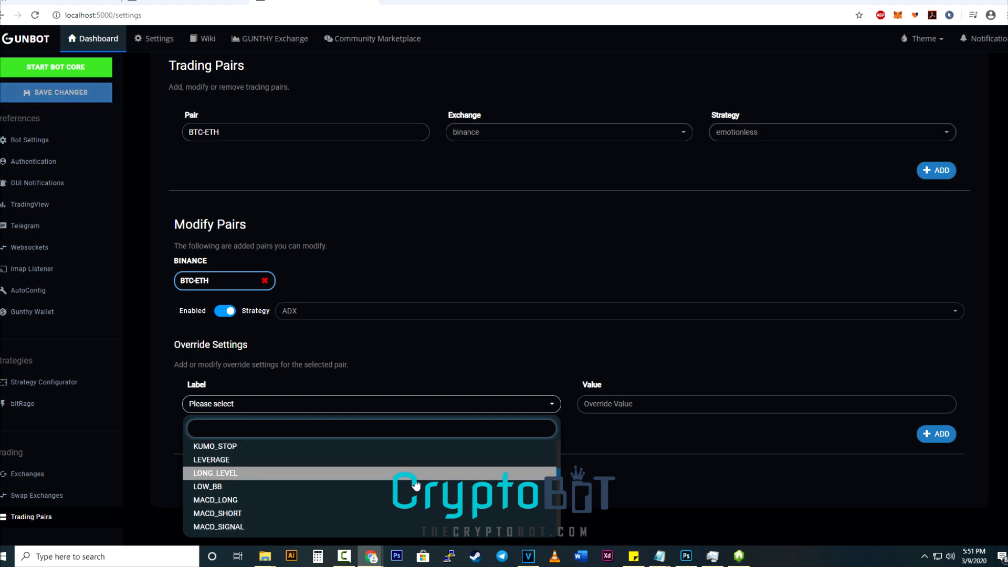
pyautogui.scroll(-2, 415, 484)
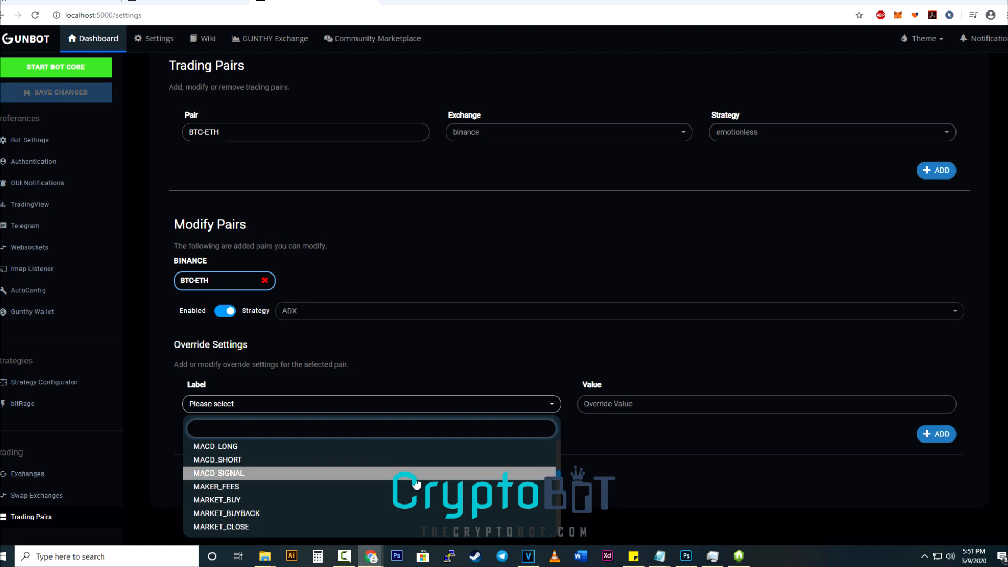
pyautogui.scroll(-2, 416, 484)
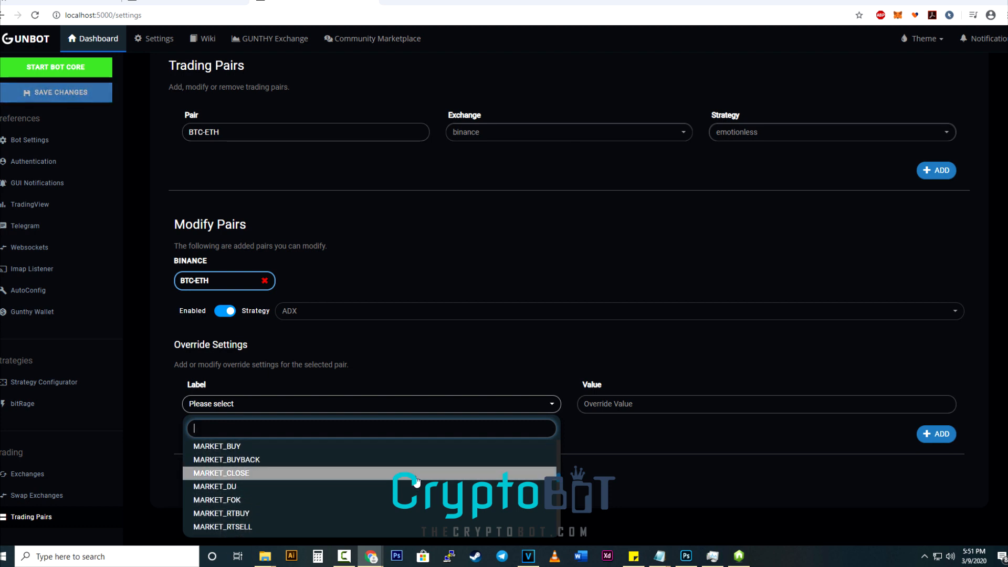
pyautogui.scroll(-2, 416, 482)
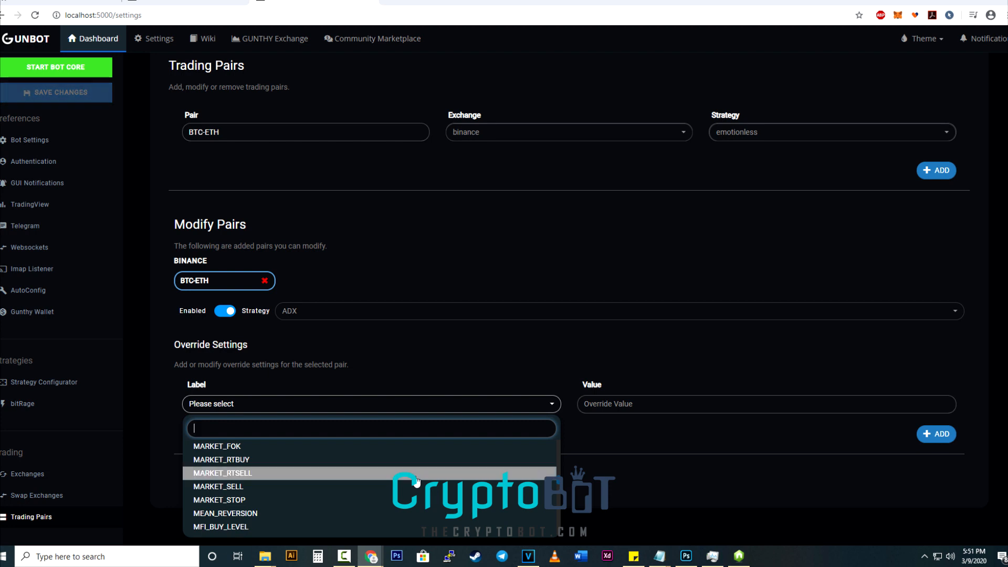
pyautogui.scroll(-2, 416, 482)
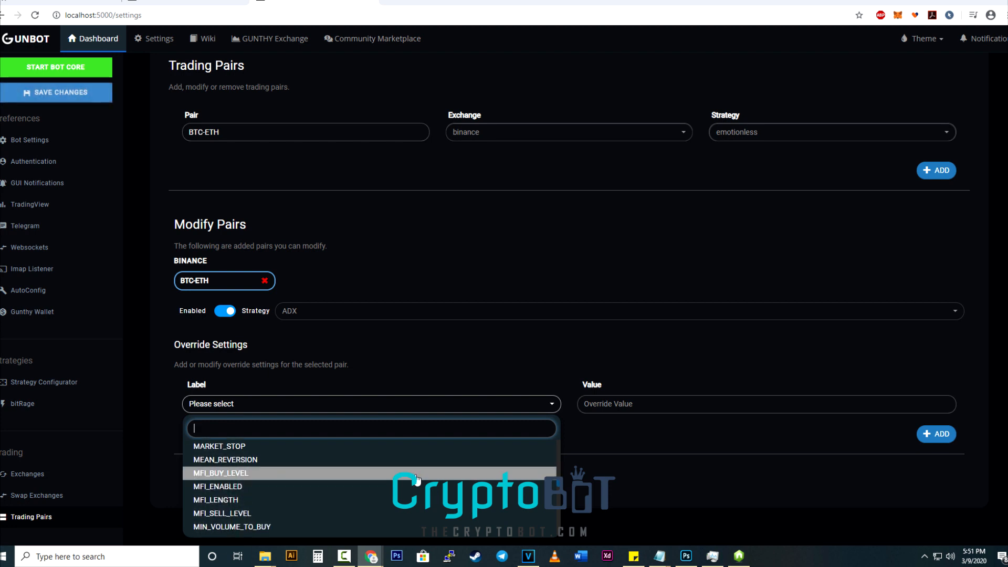
pyautogui.scroll(-4, 416, 480)
pyautogui.scroll(-2, 416, 480)
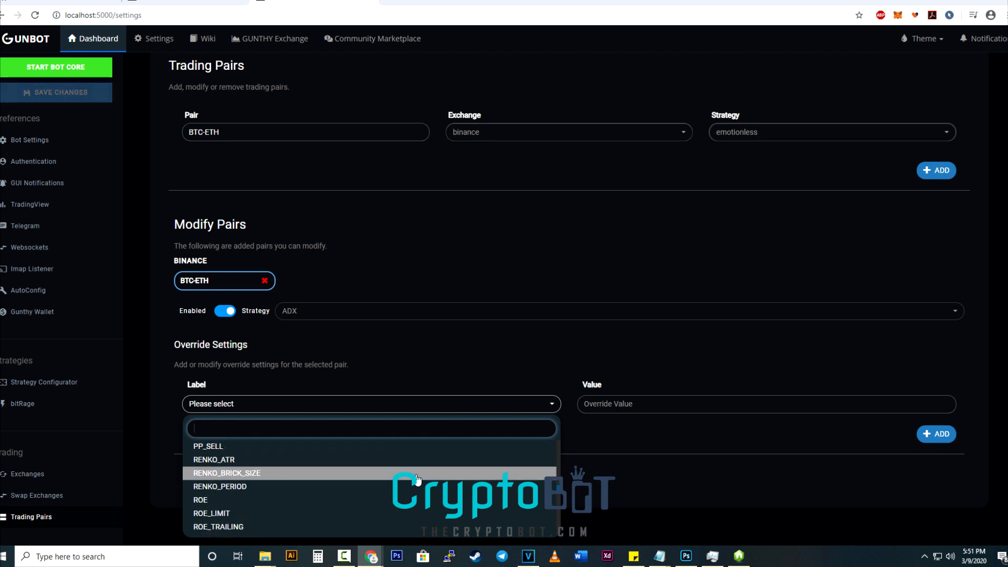
pyautogui.scroll(-2, 418, 479)
pyautogui.scroll(-4, 418, 479)
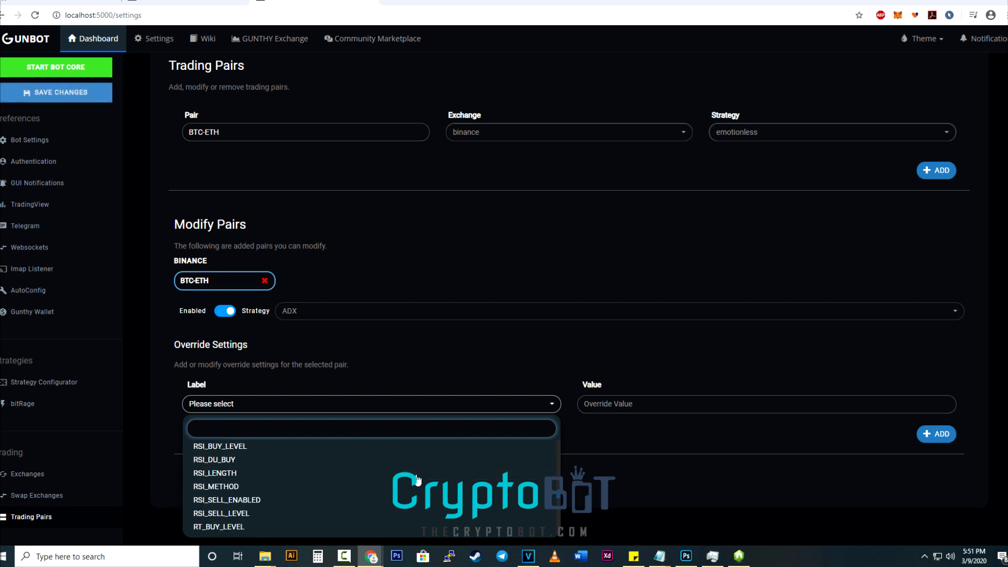
pyautogui.scroll(-2, 418, 480)
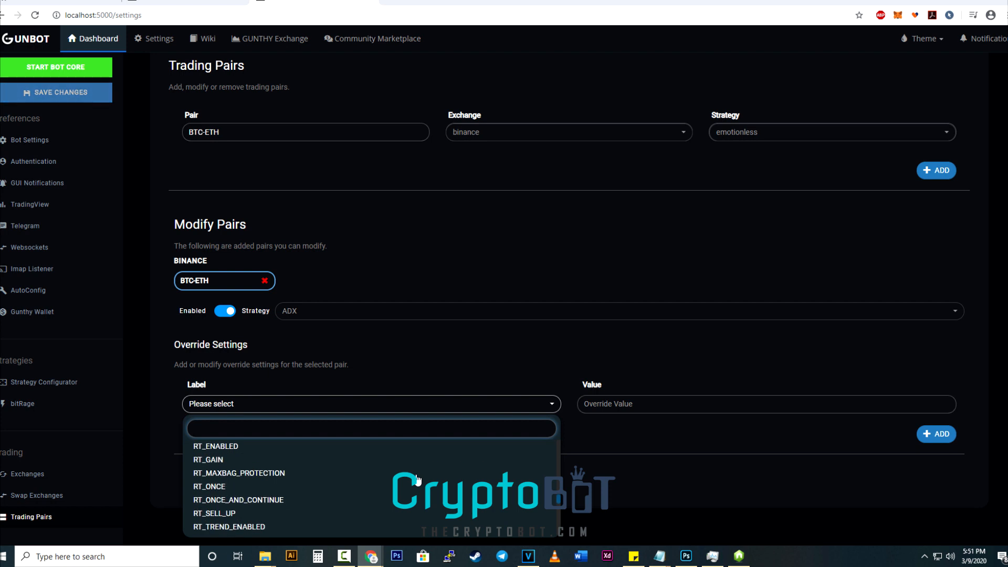
pyautogui.scroll(-2, 418, 479)
pyautogui.scroll(-2, 417, 479)
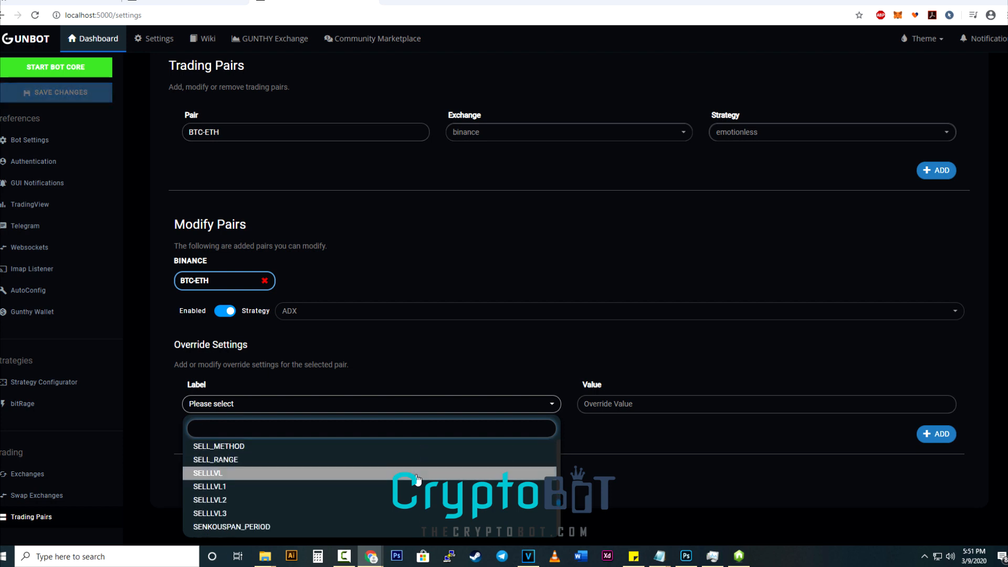
pyautogui.scroll(-2, 418, 480)
pyautogui.scroll(-2, 417, 480)
pyautogui.scroll(-2, 418, 479)
pyautogui.scroll(-3, 417, 481)
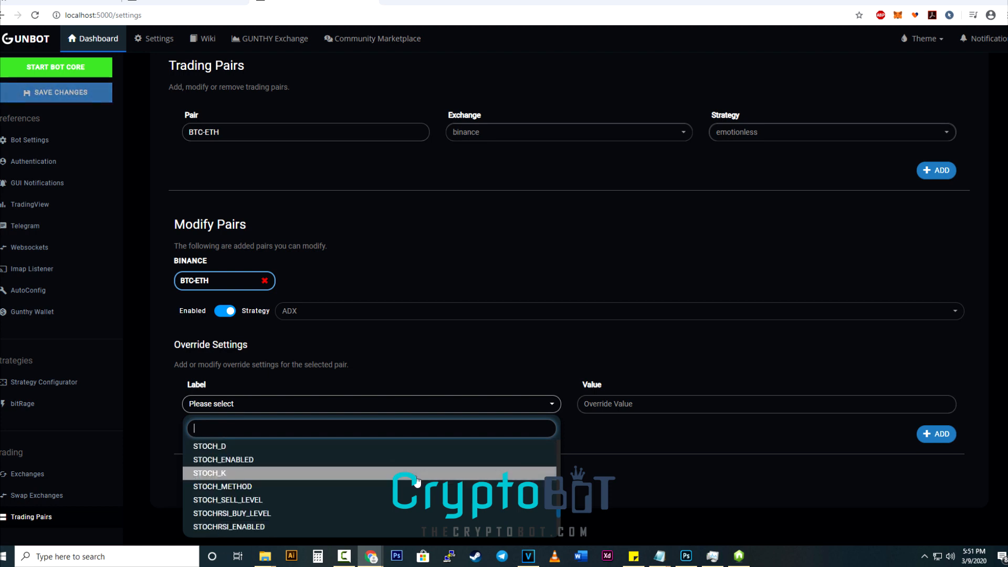
pyautogui.scroll(-3, 417, 482)
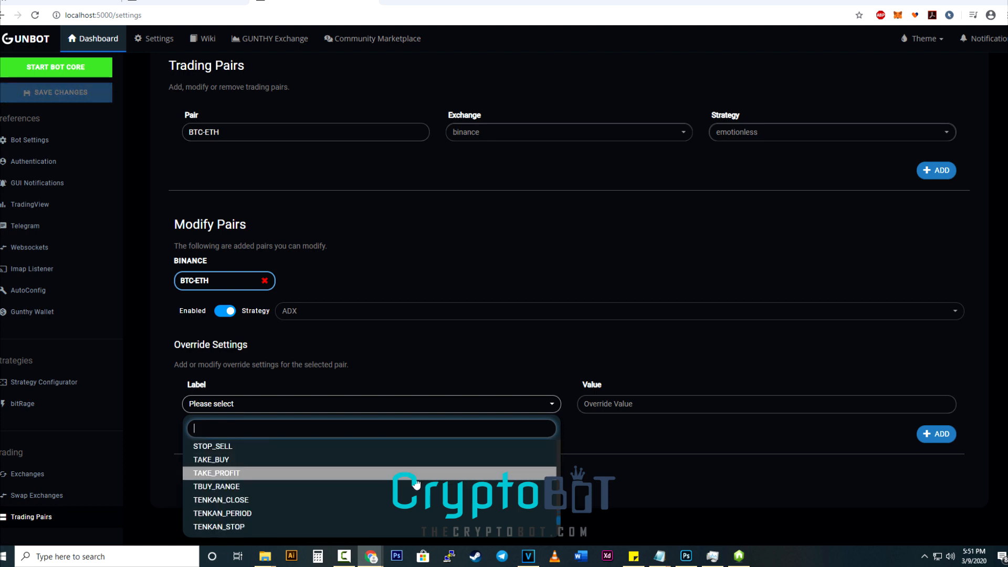
pyautogui.scroll(-2, 415, 485)
pyautogui.scroll(-5, 414, 485)
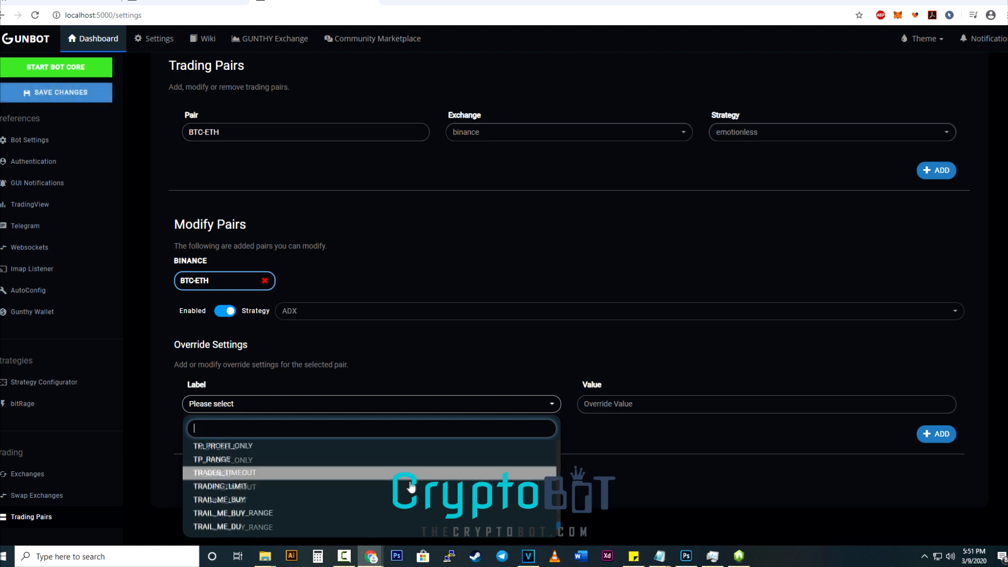
pyautogui.scroll(-1, 411, 483)
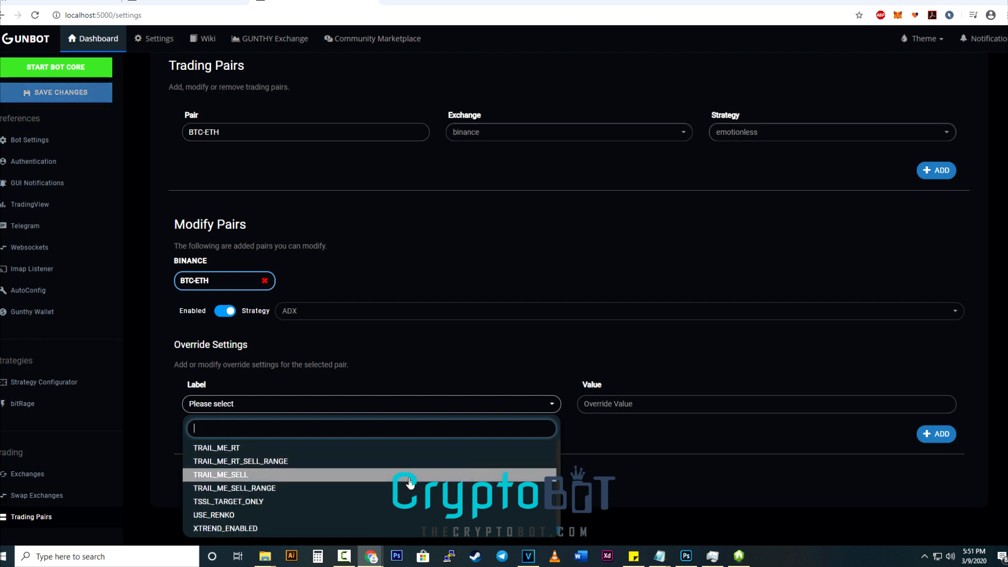
pyautogui.click(656, 432)
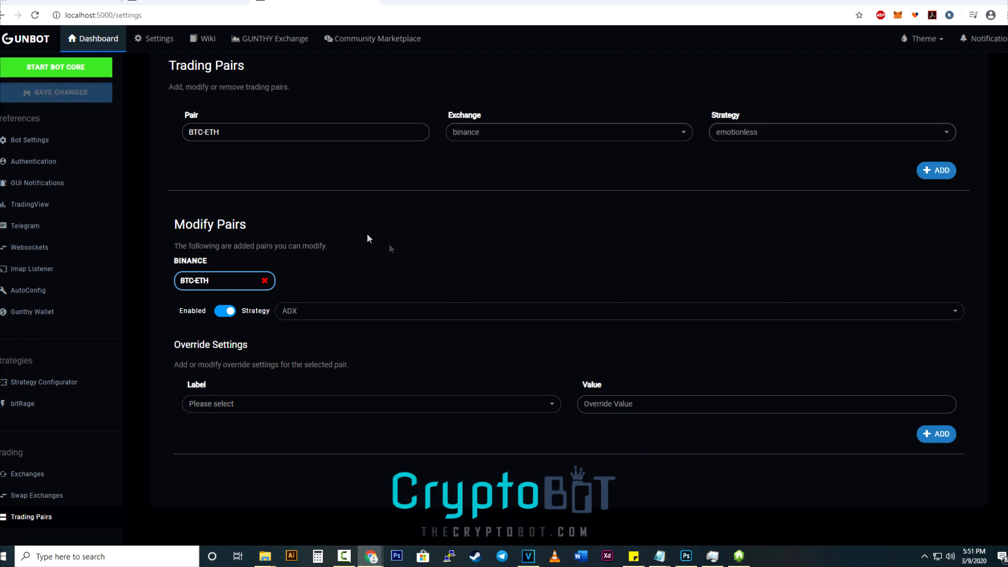
# Step: Review the pending changes and save the binance BTC-ETH pair to the config
pyautogui.scroll(1, 390, 248)
pyautogui.click(84, 93)
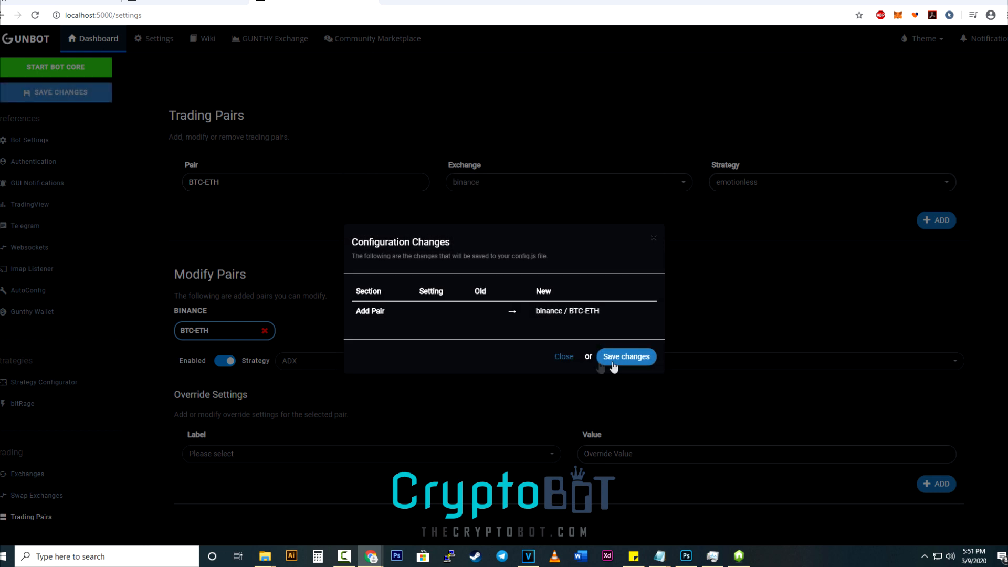
pyautogui.click(643, 358)
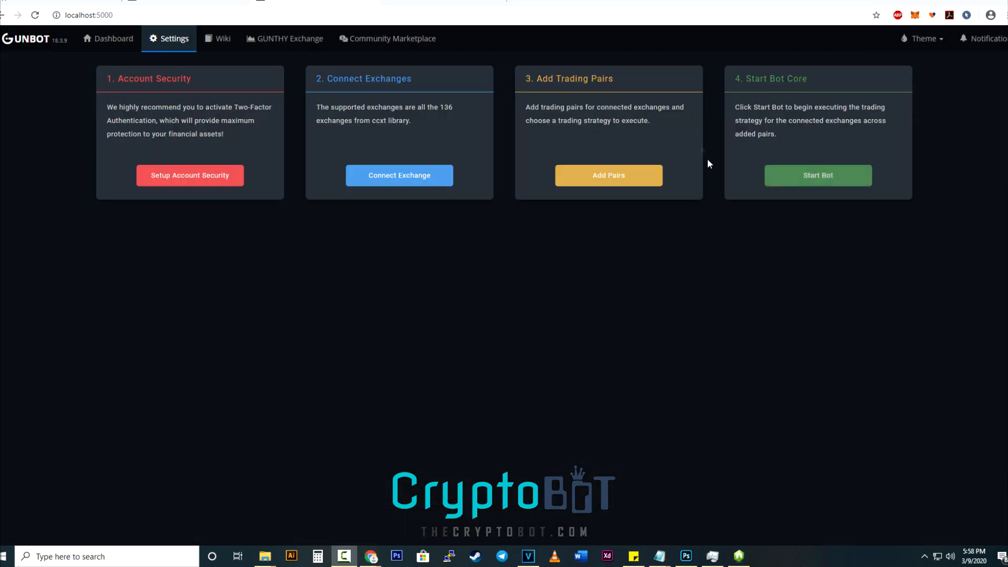
# Step: Start the bot core from the setup page to reach the dashboard with BTC-ETH active
pyautogui.click(799, 174)
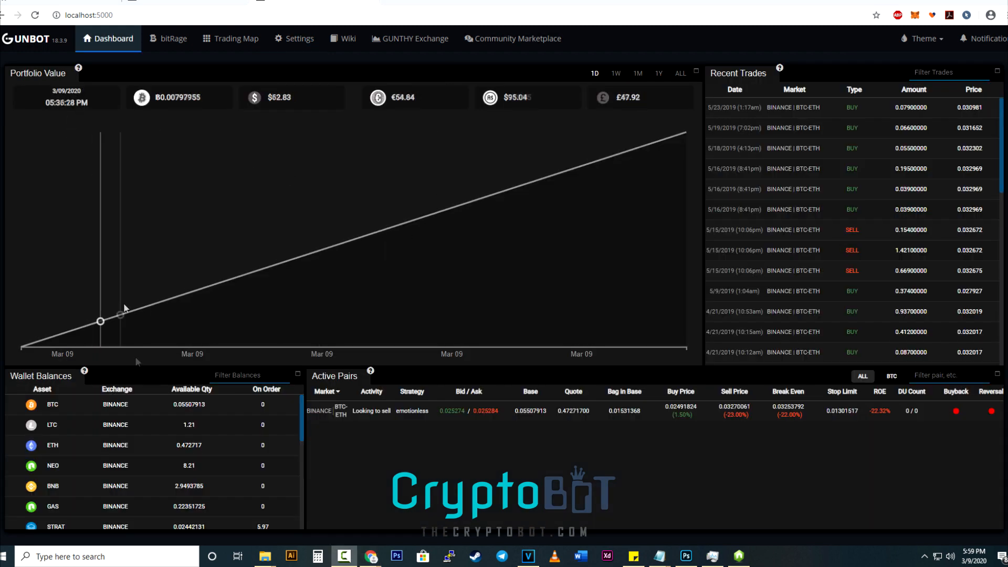
pyautogui.scroll(-1, 256, 420)
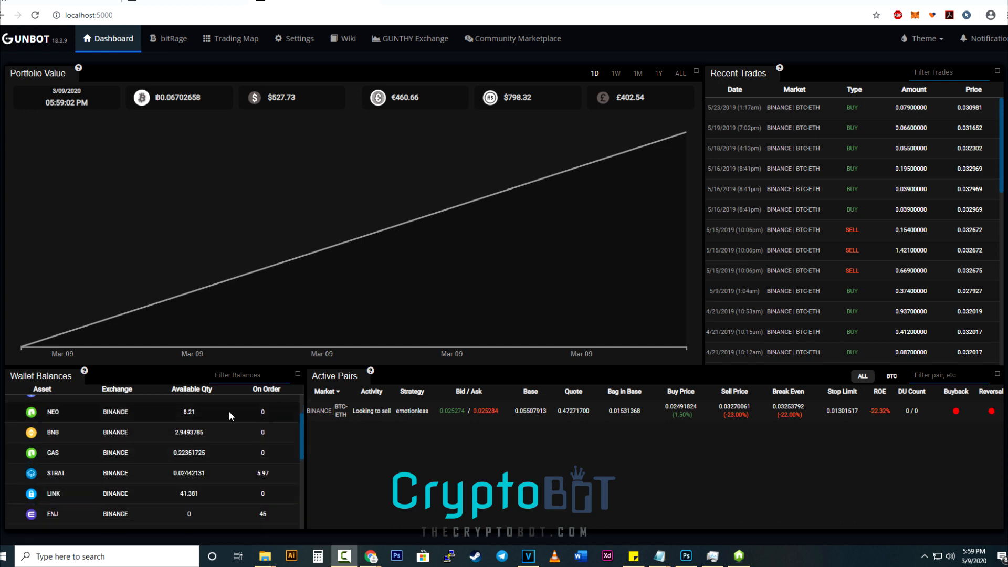
pyautogui.scroll(-1, 229, 412)
pyautogui.scroll(-1, 244, 444)
pyautogui.scroll(-2, 244, 446)
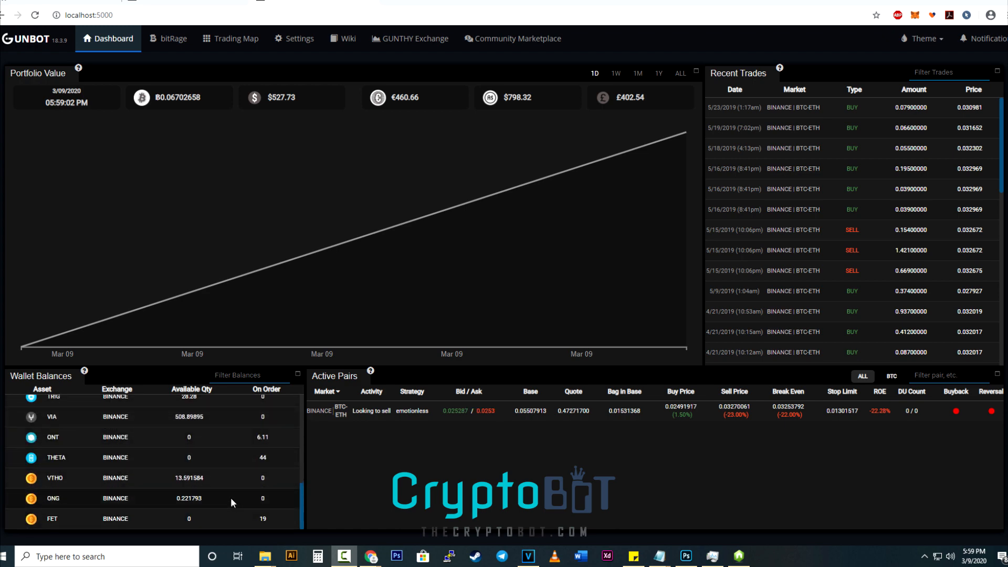
pyautogui.scroll(3, 229, 496)
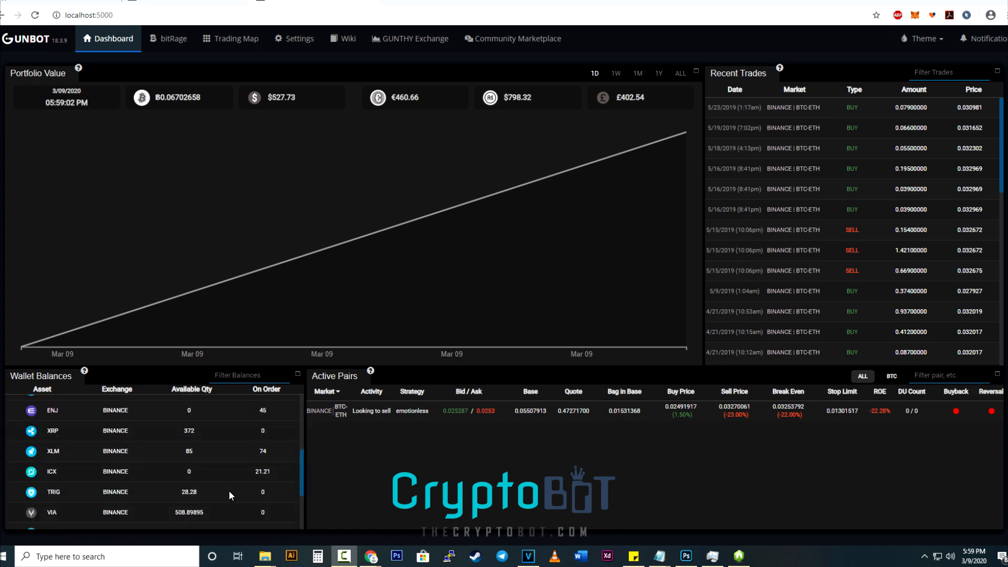
pyautogui.scroll(3, 231, 496)
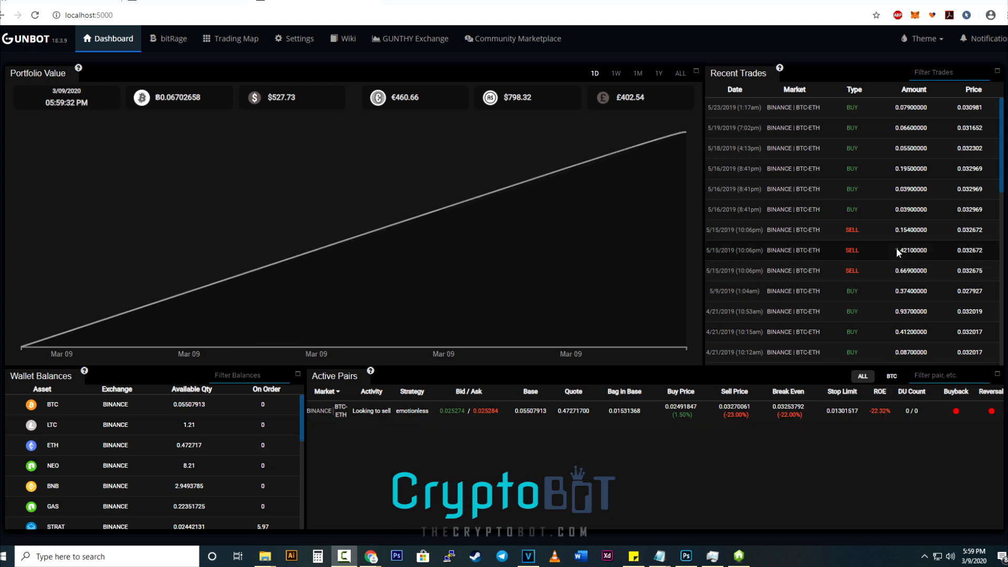
pyautogui.scroll(-3, 882, 259)
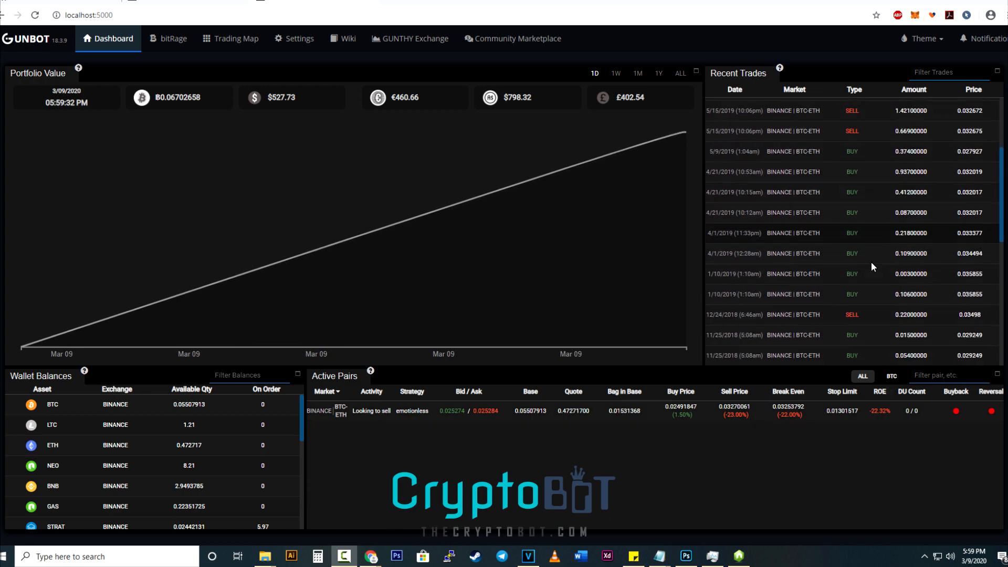
pyautogui.scroll(-8, 871, 250)
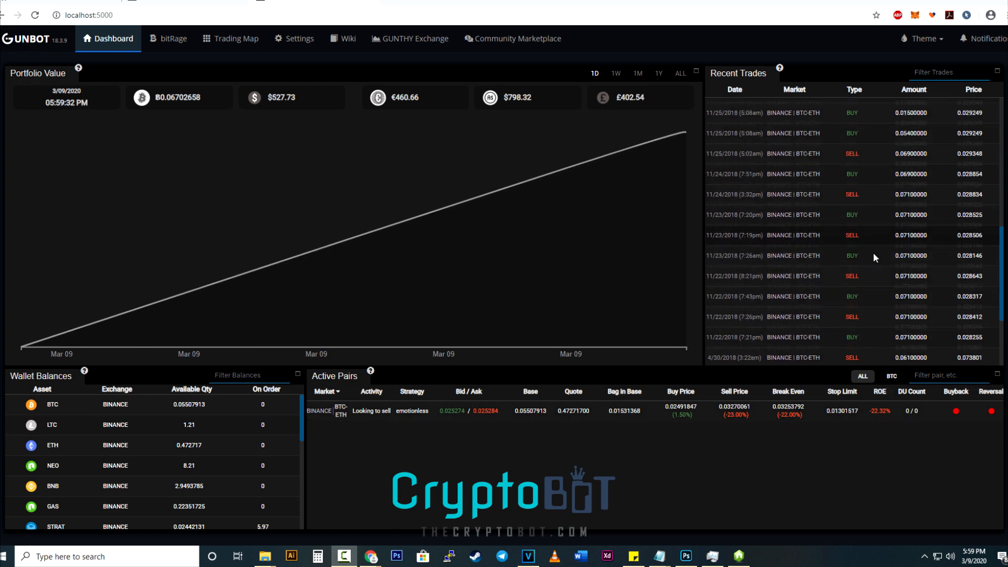
pyautogui.scroll(8, 883, 259)
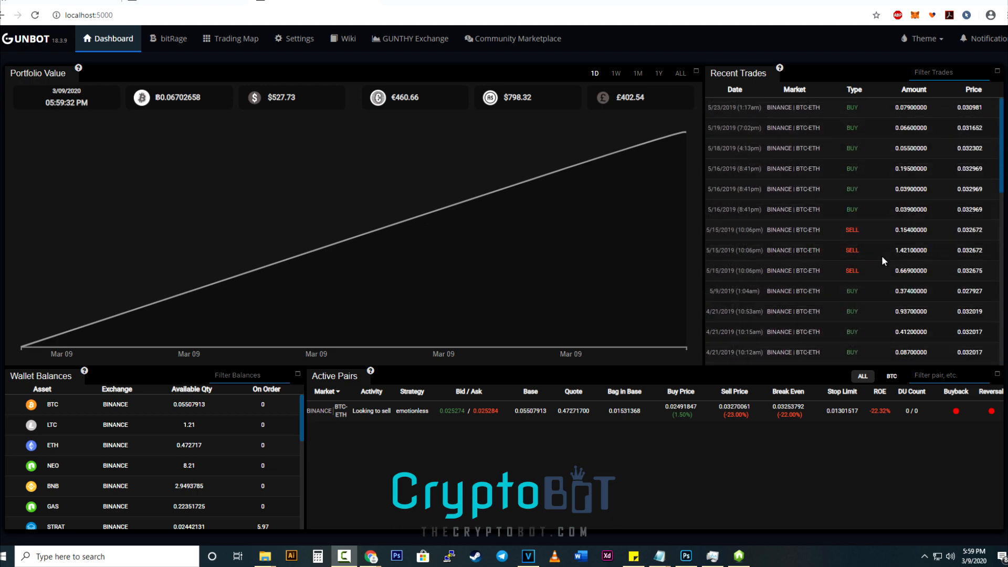
# Step: Switch the interface theme to Light, then Dark, and finally to Default
pyautogui.click(942, 41)
pyautogui.click(888, 88)
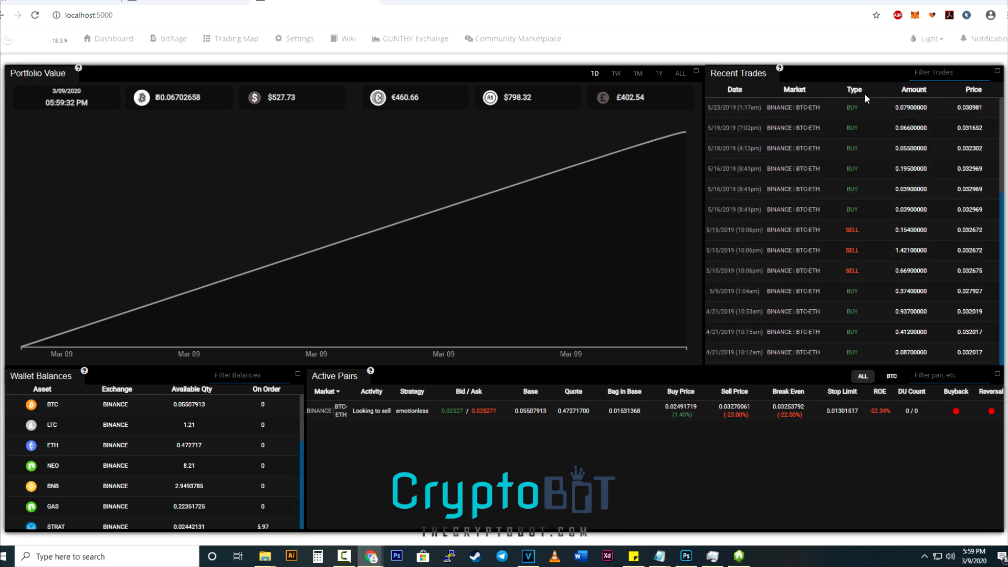
pyautogui.click(929, 39)
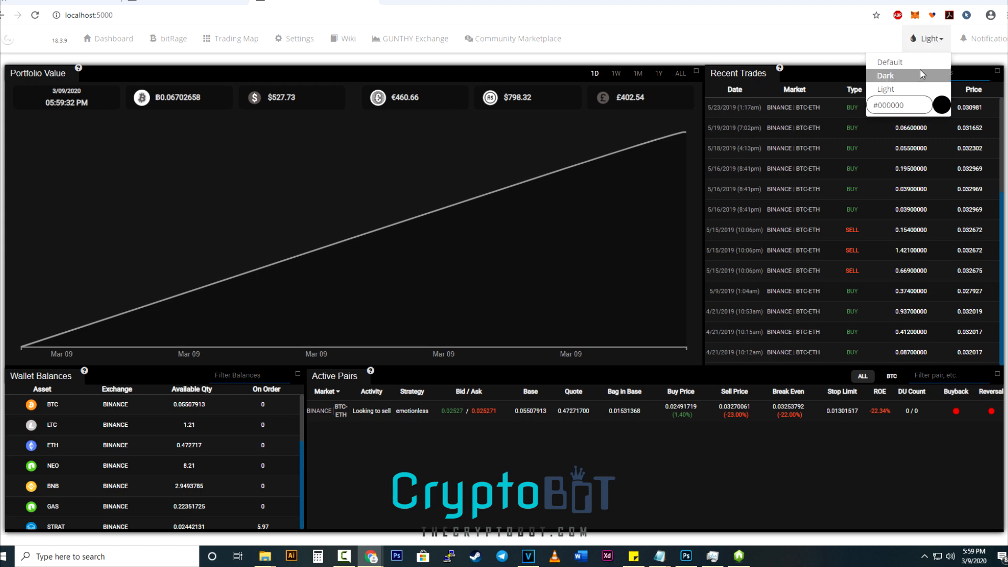
pyautogui.click(920, 73)
pyautogui.click(927, 39)
pyautogui.click(930, 62)
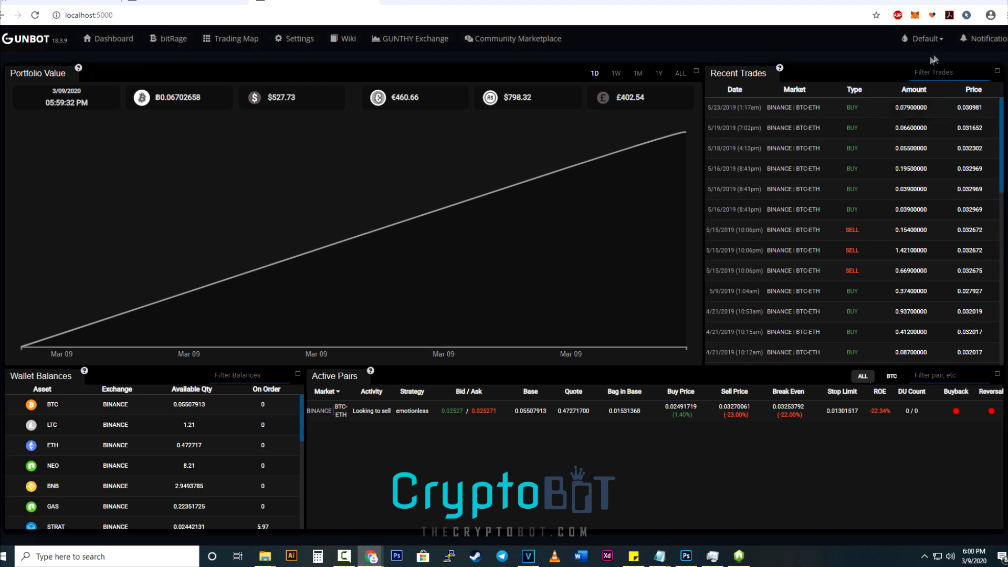